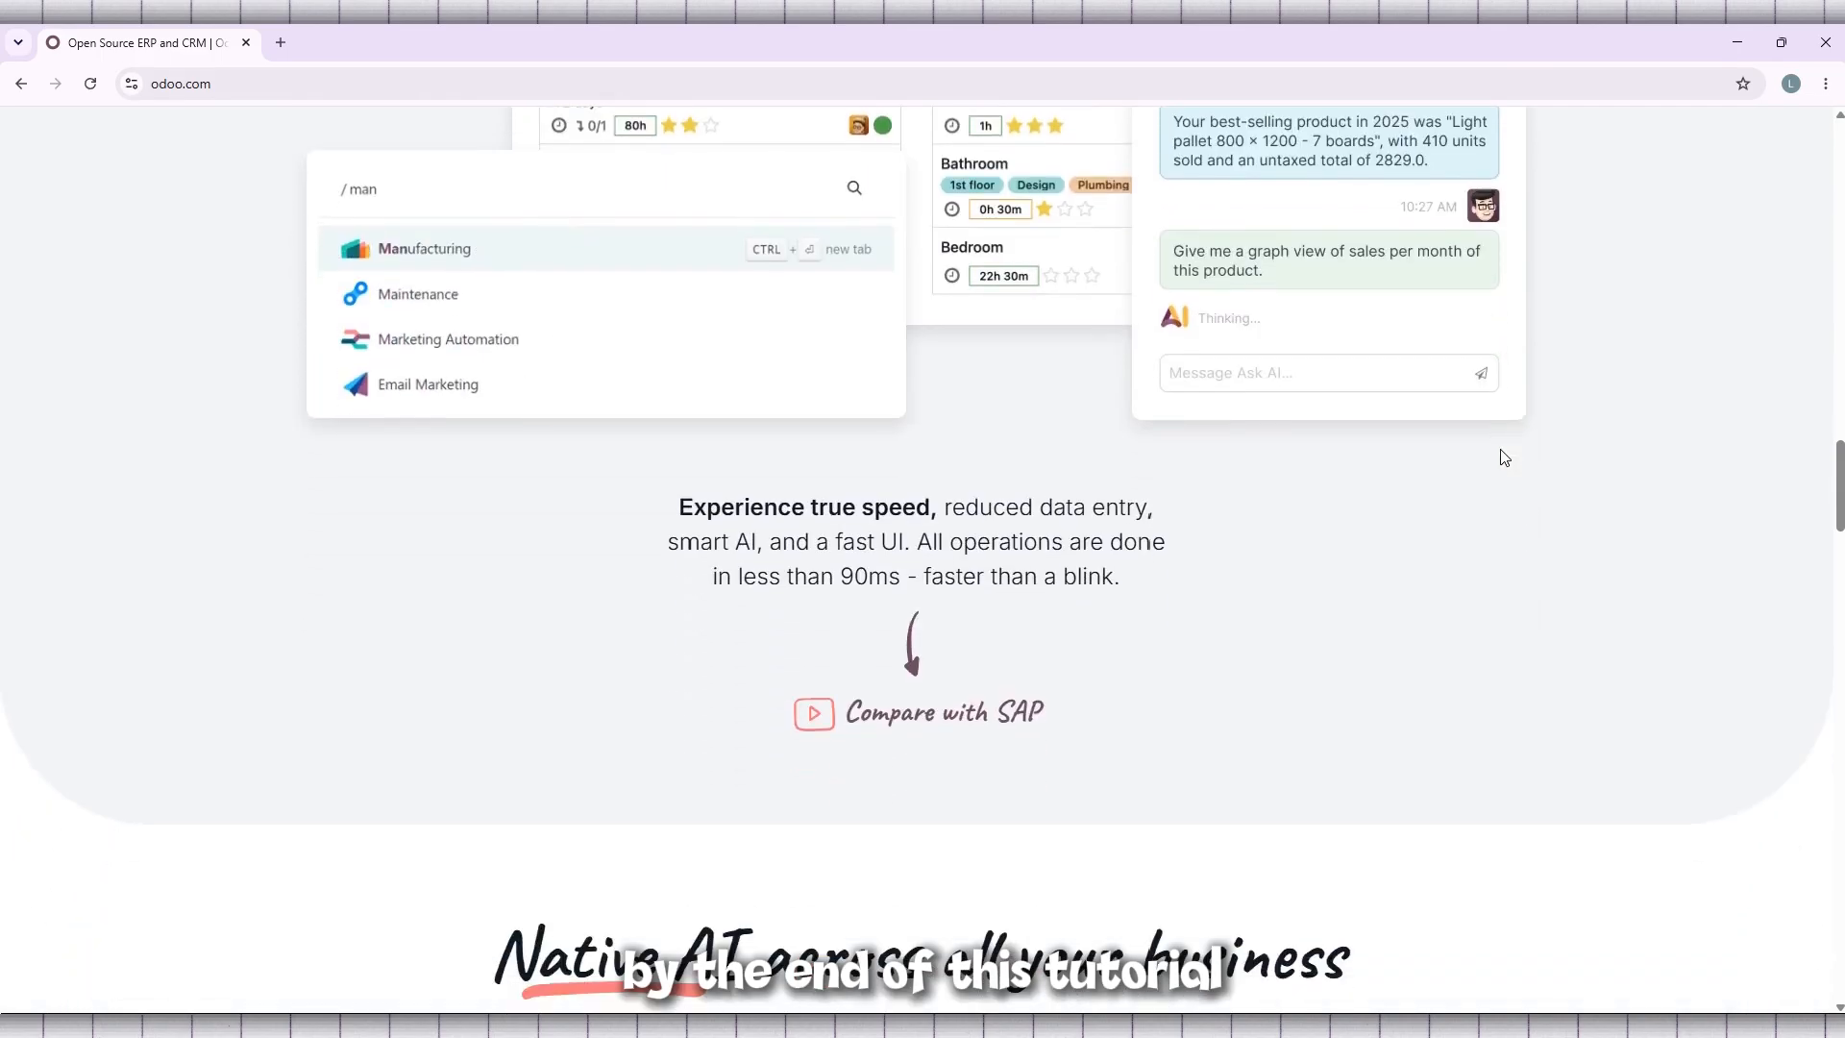
scroll(1505, 458, down, 5)
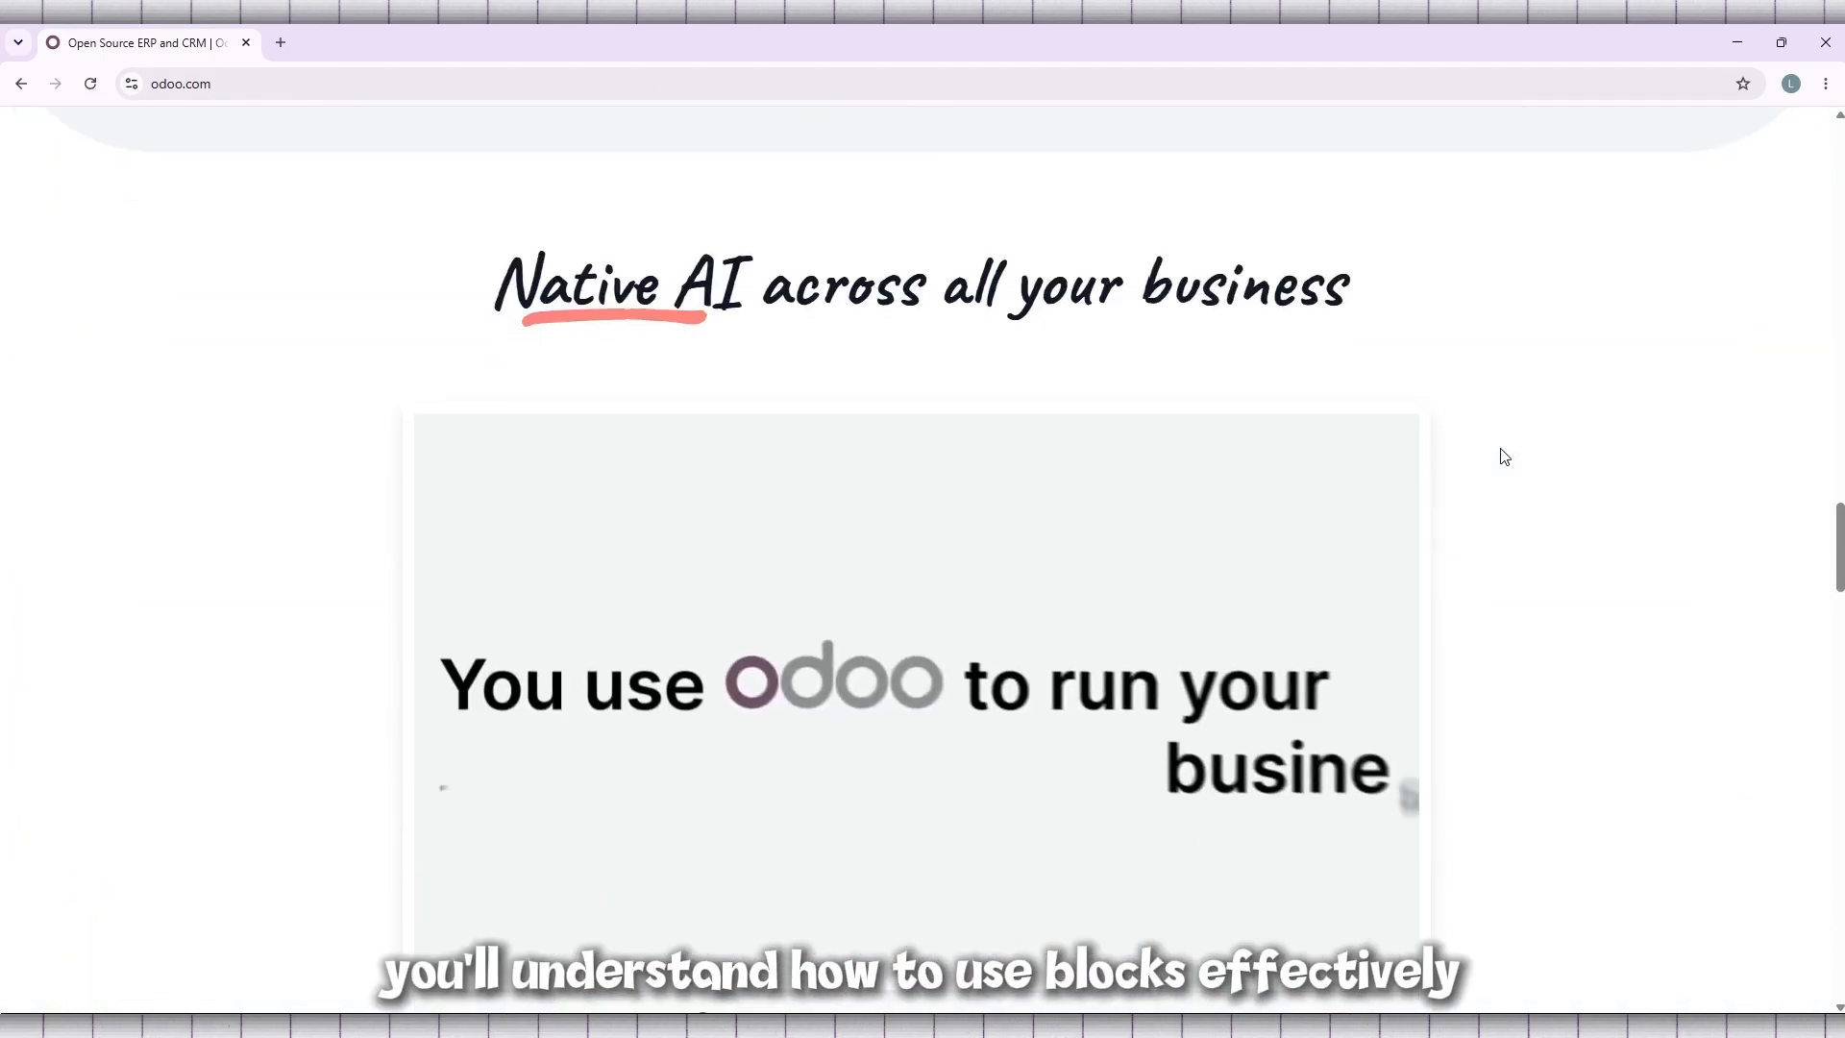
scroll(1505, 457, down, 2)
scroll(1504, 457, down, 8)
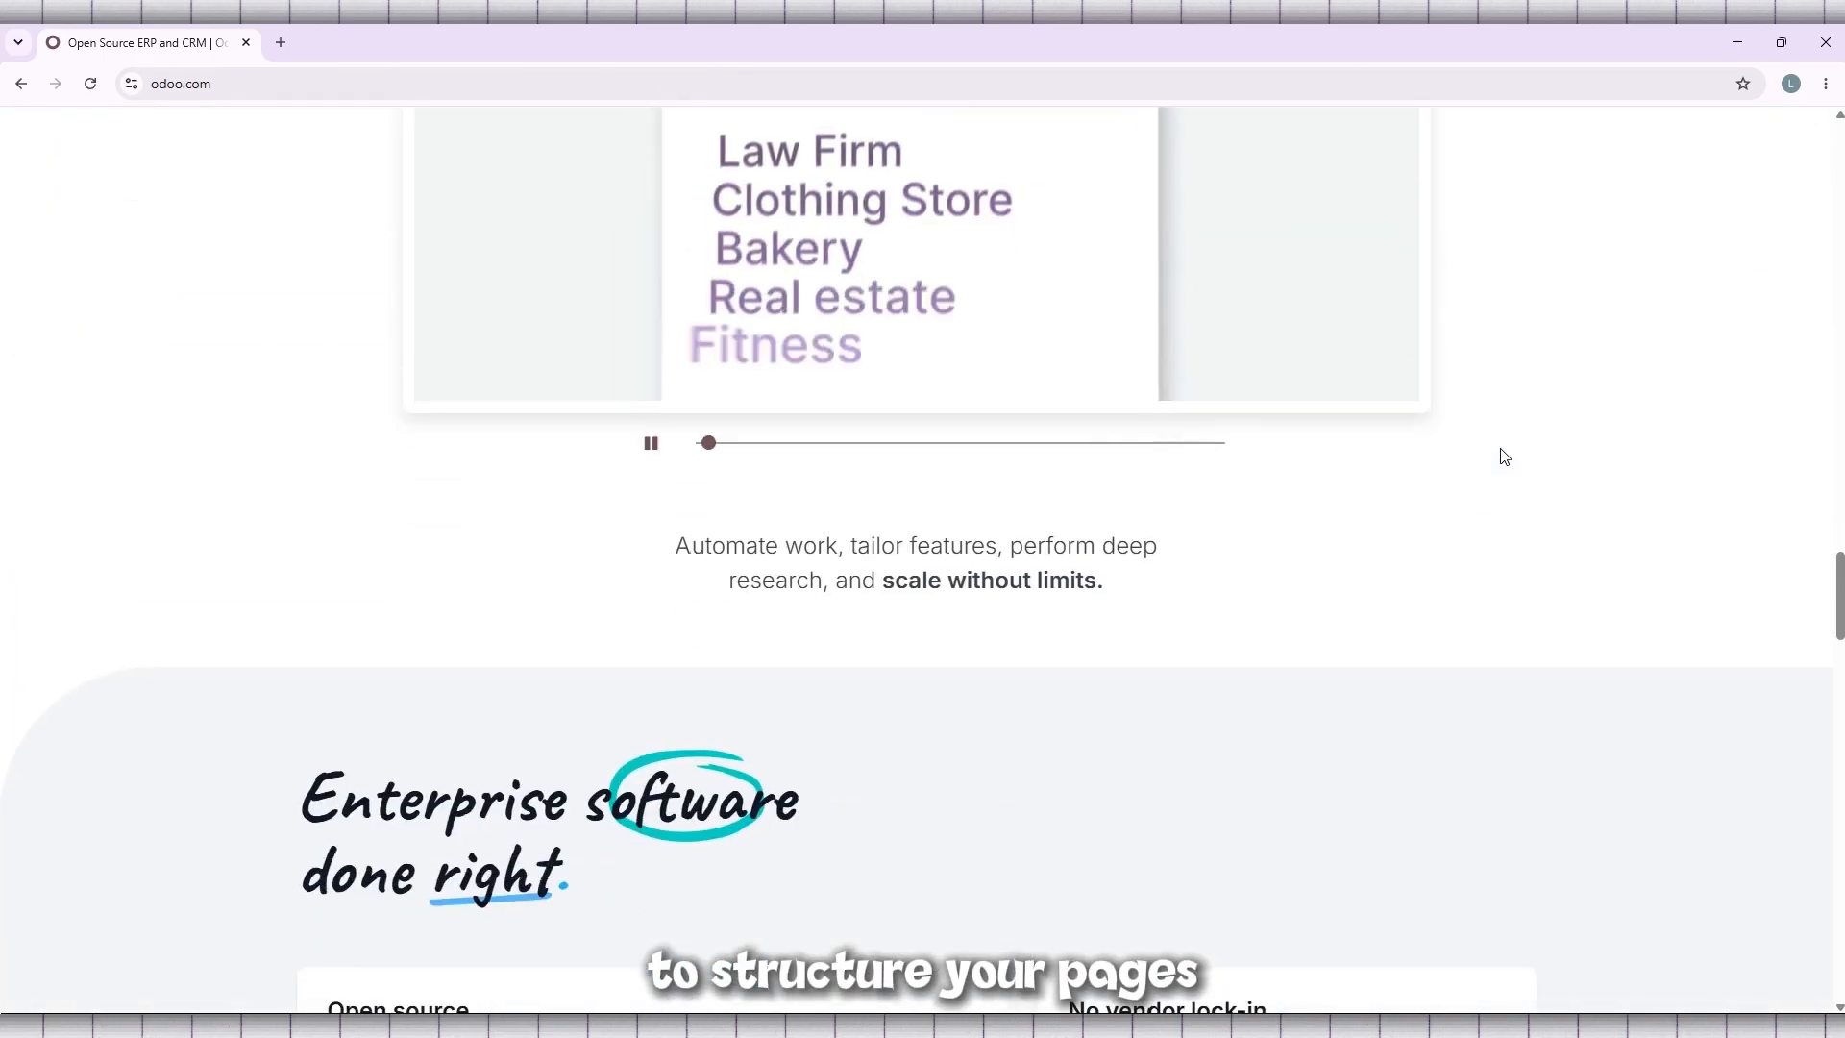
scroll(1505, 457, down, 7)
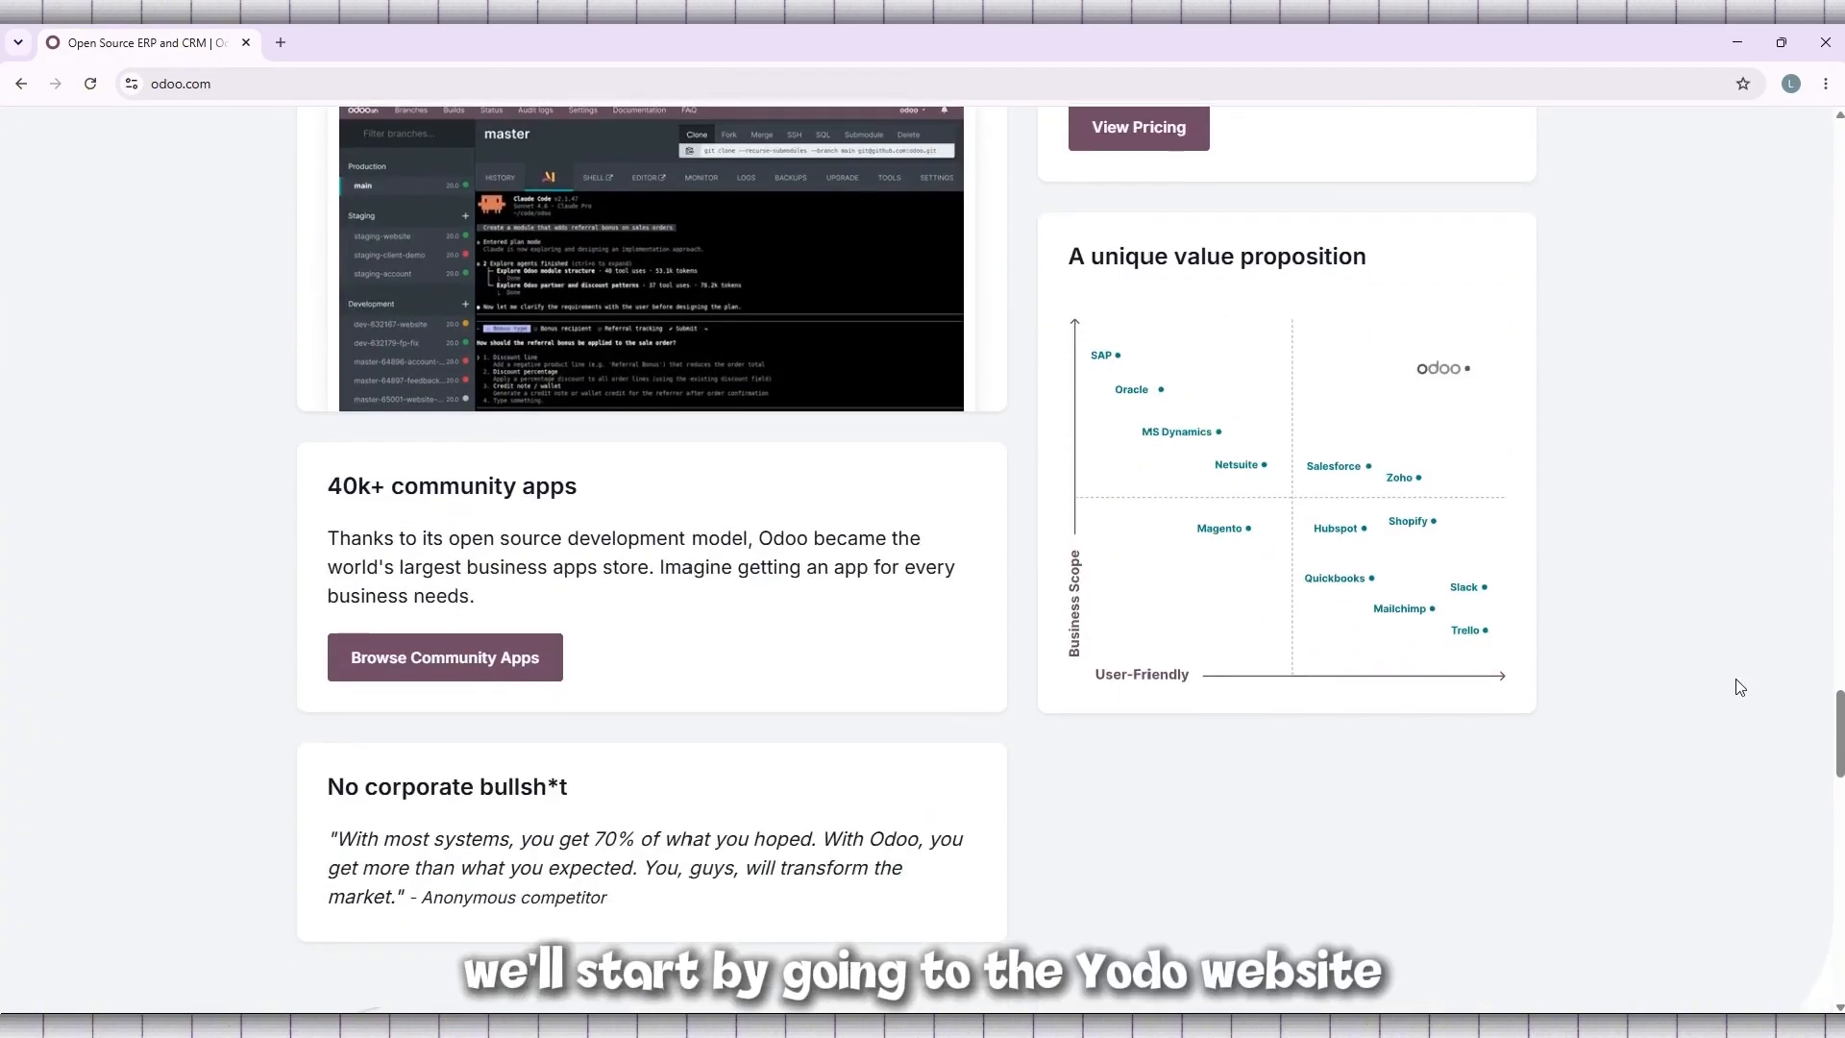
scroll(916, 560, down, 12)
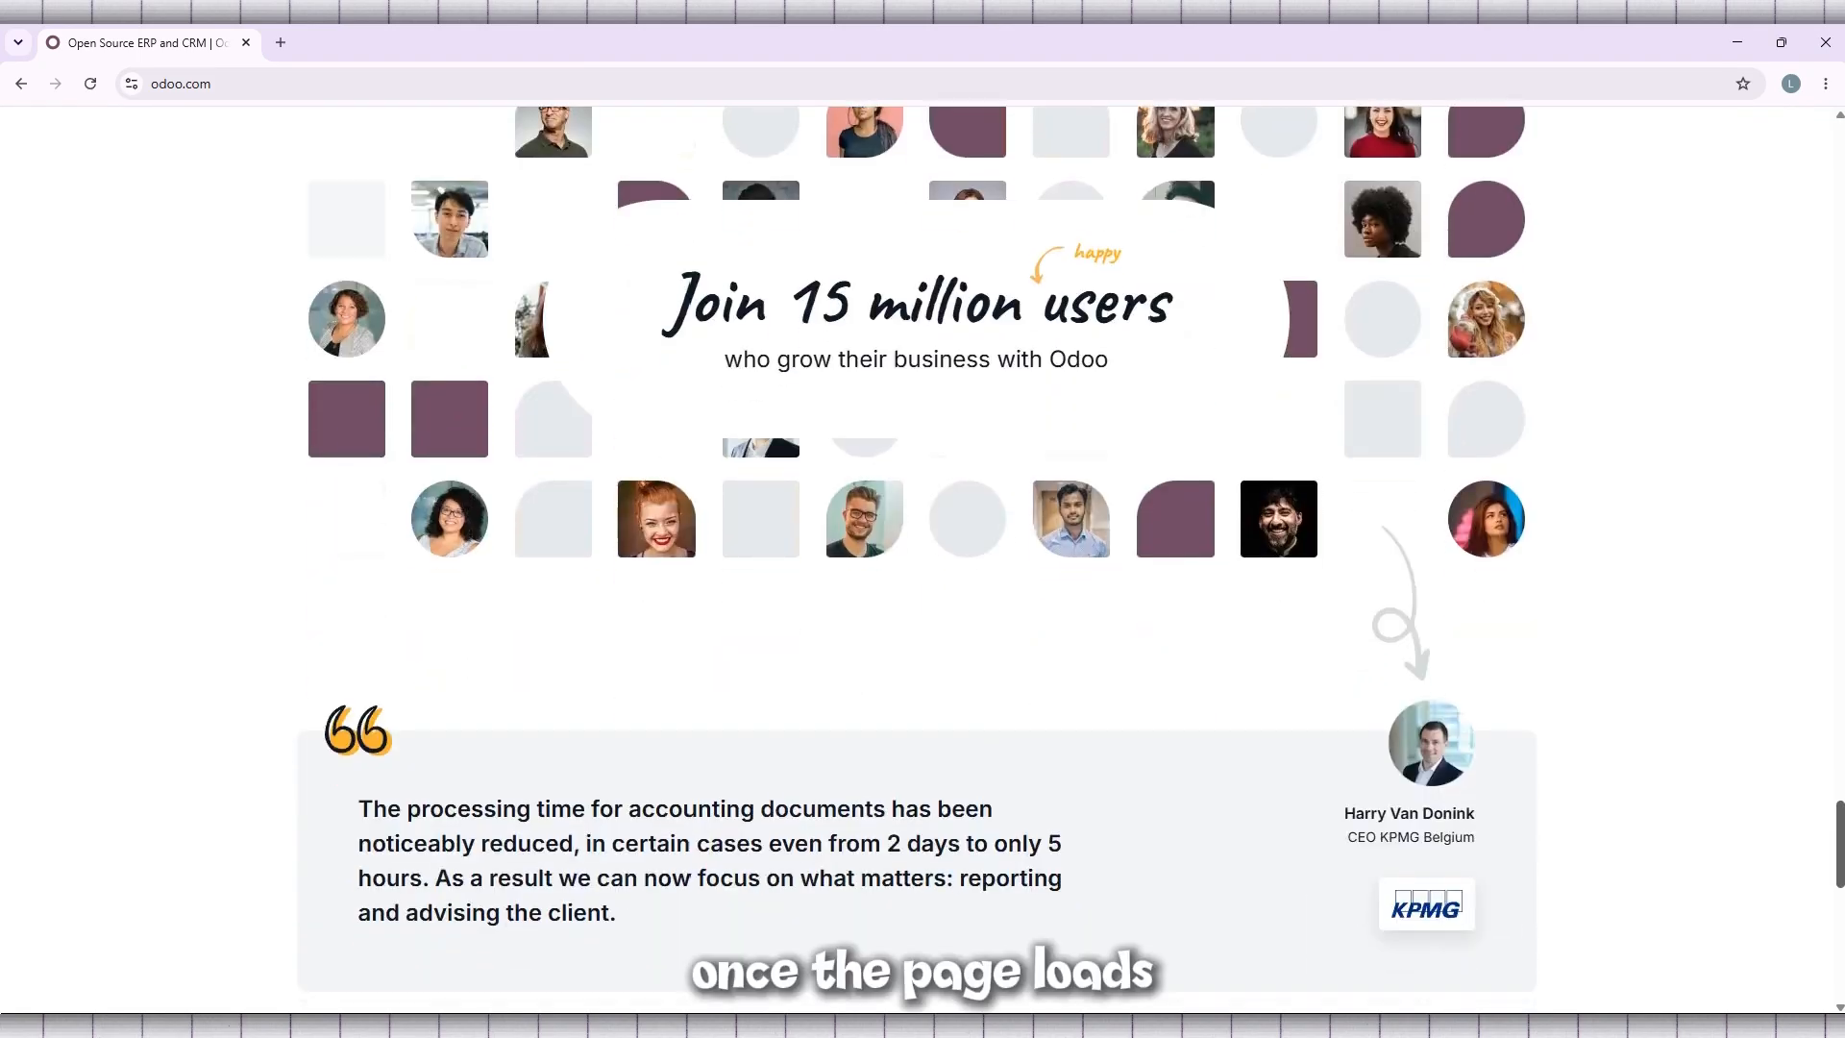
scroll(1823, 320, up, 20)
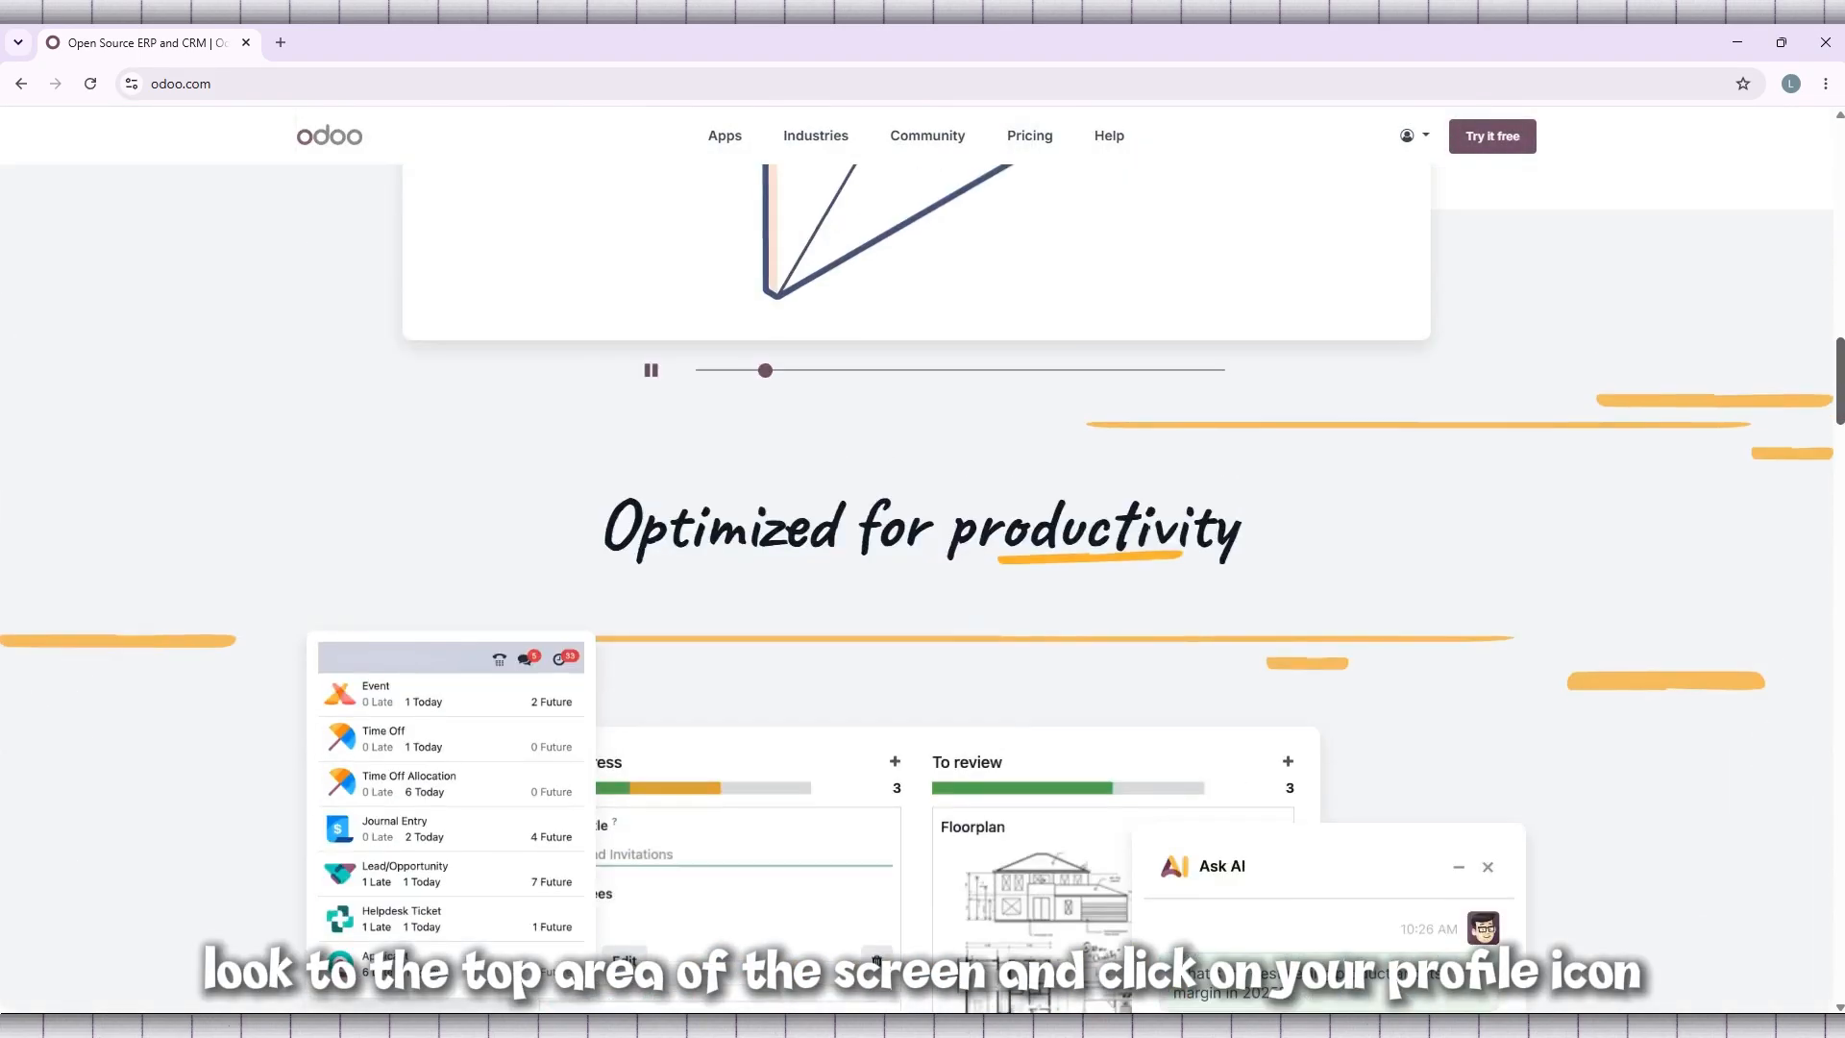
scroll(1823, 320, up, 8)
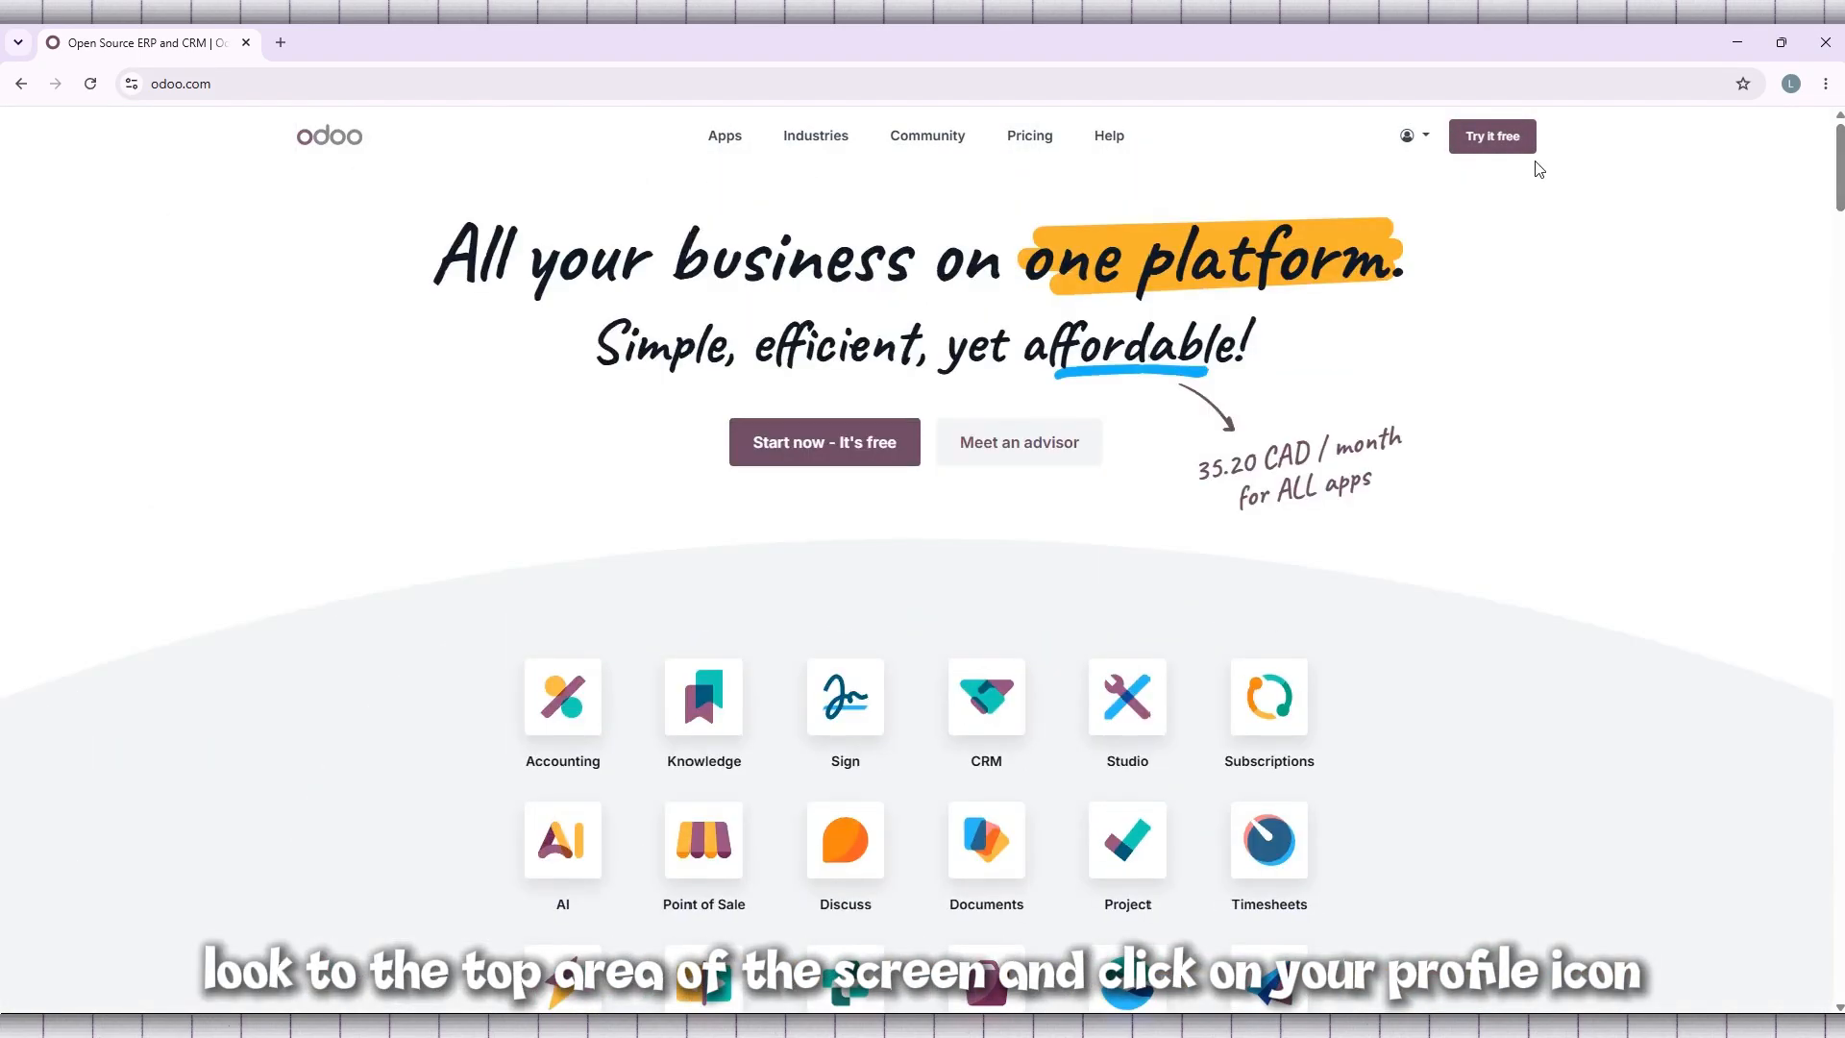
Go to the account's databases and open the Website app of the Tutorly database
click(1409, 140)
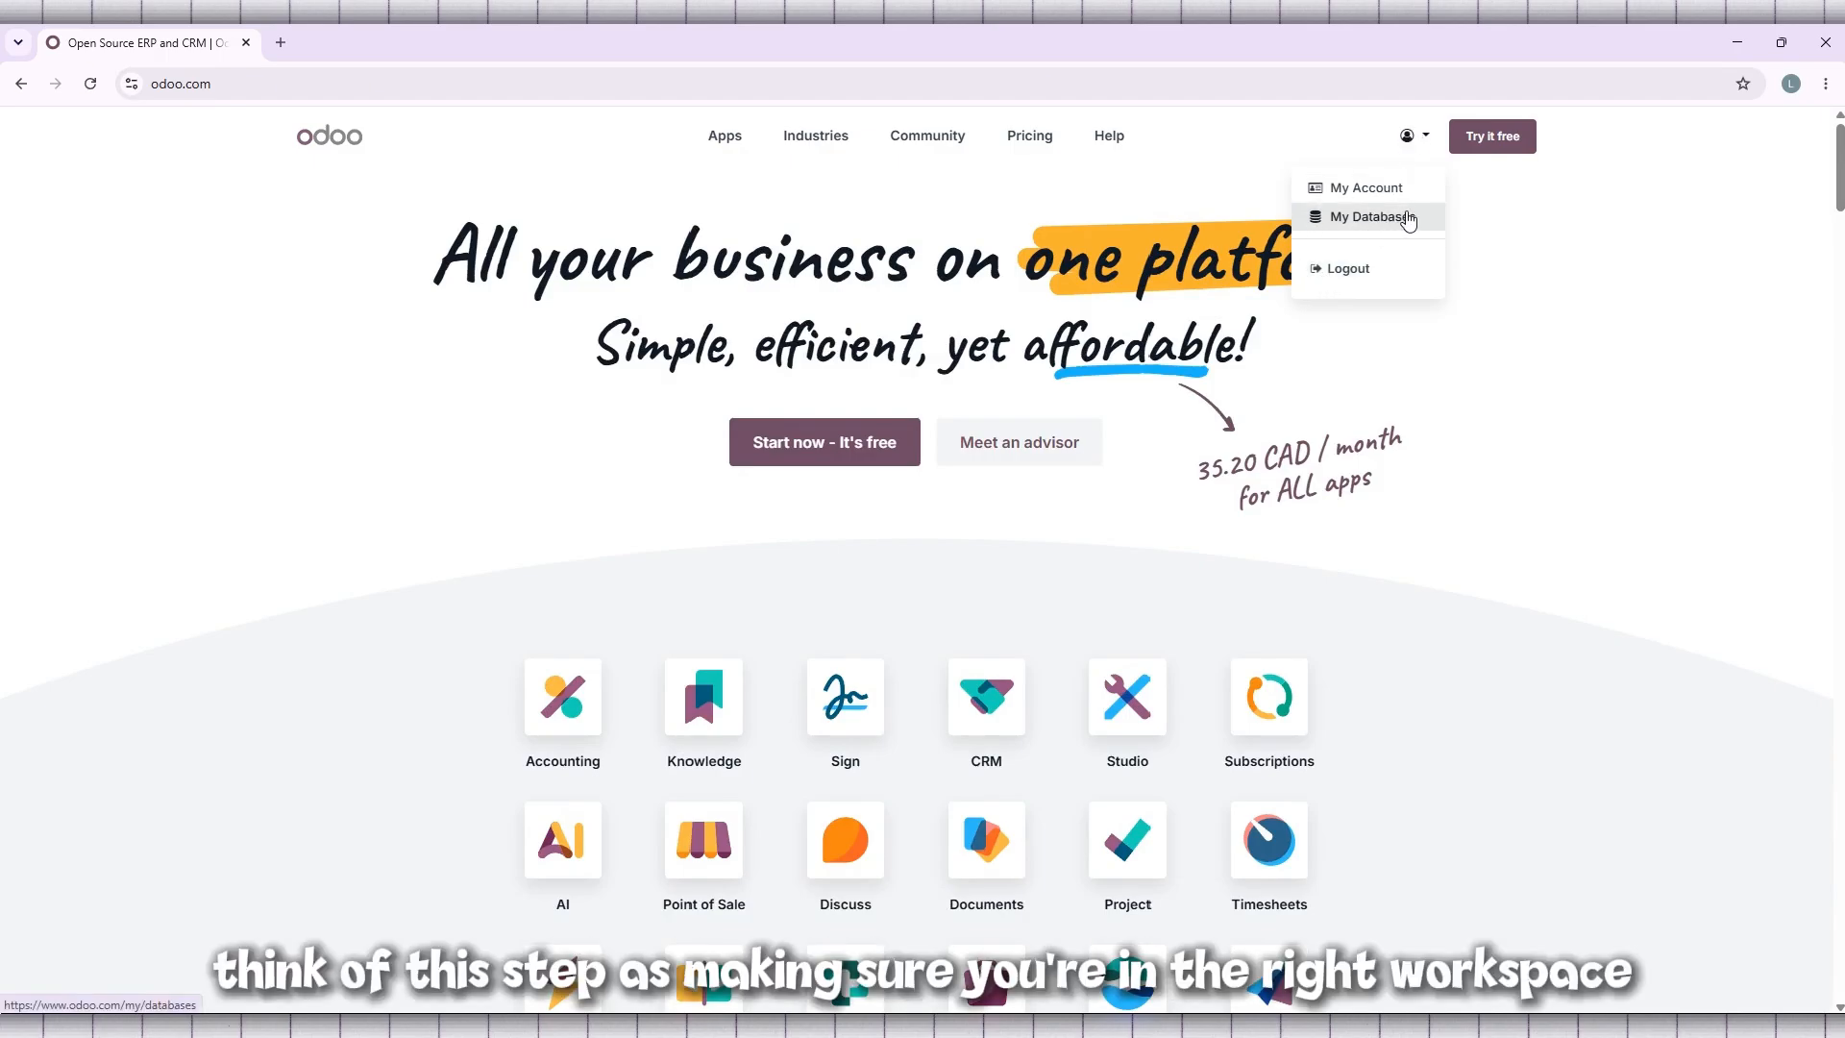
click(1352, 219)
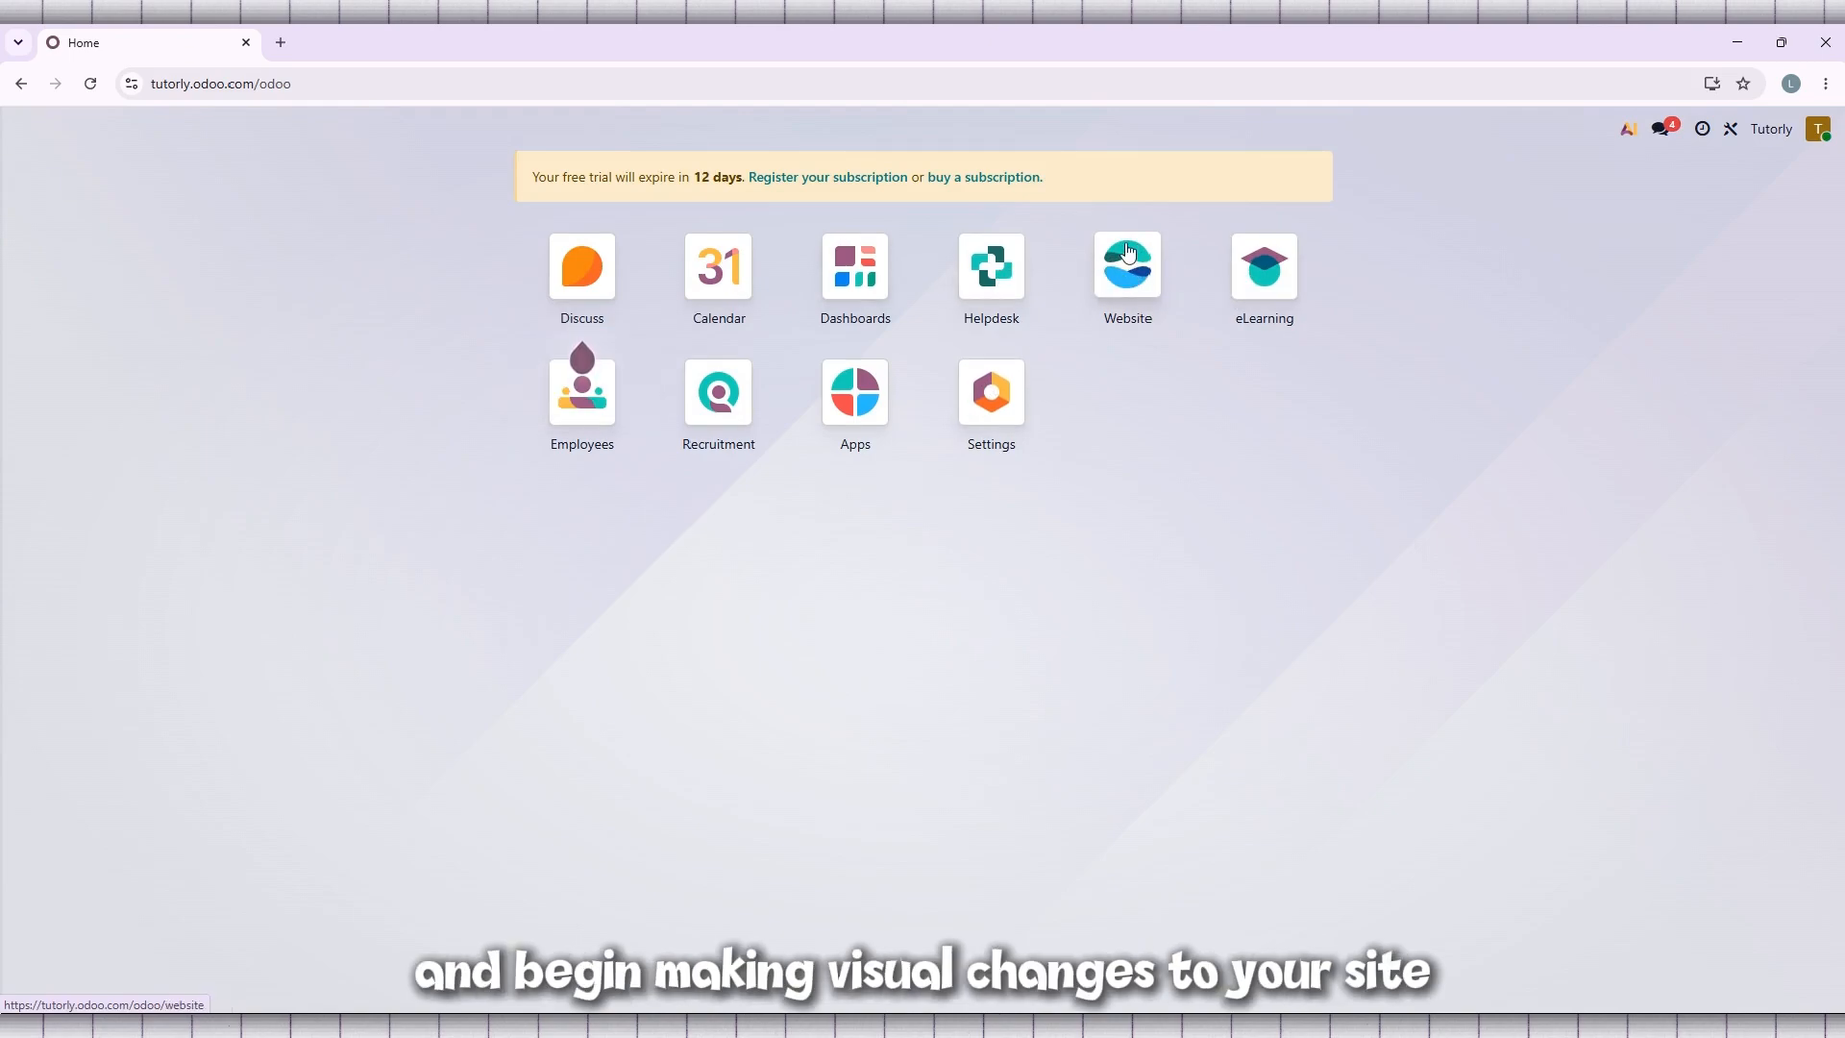
click(1129, 253)
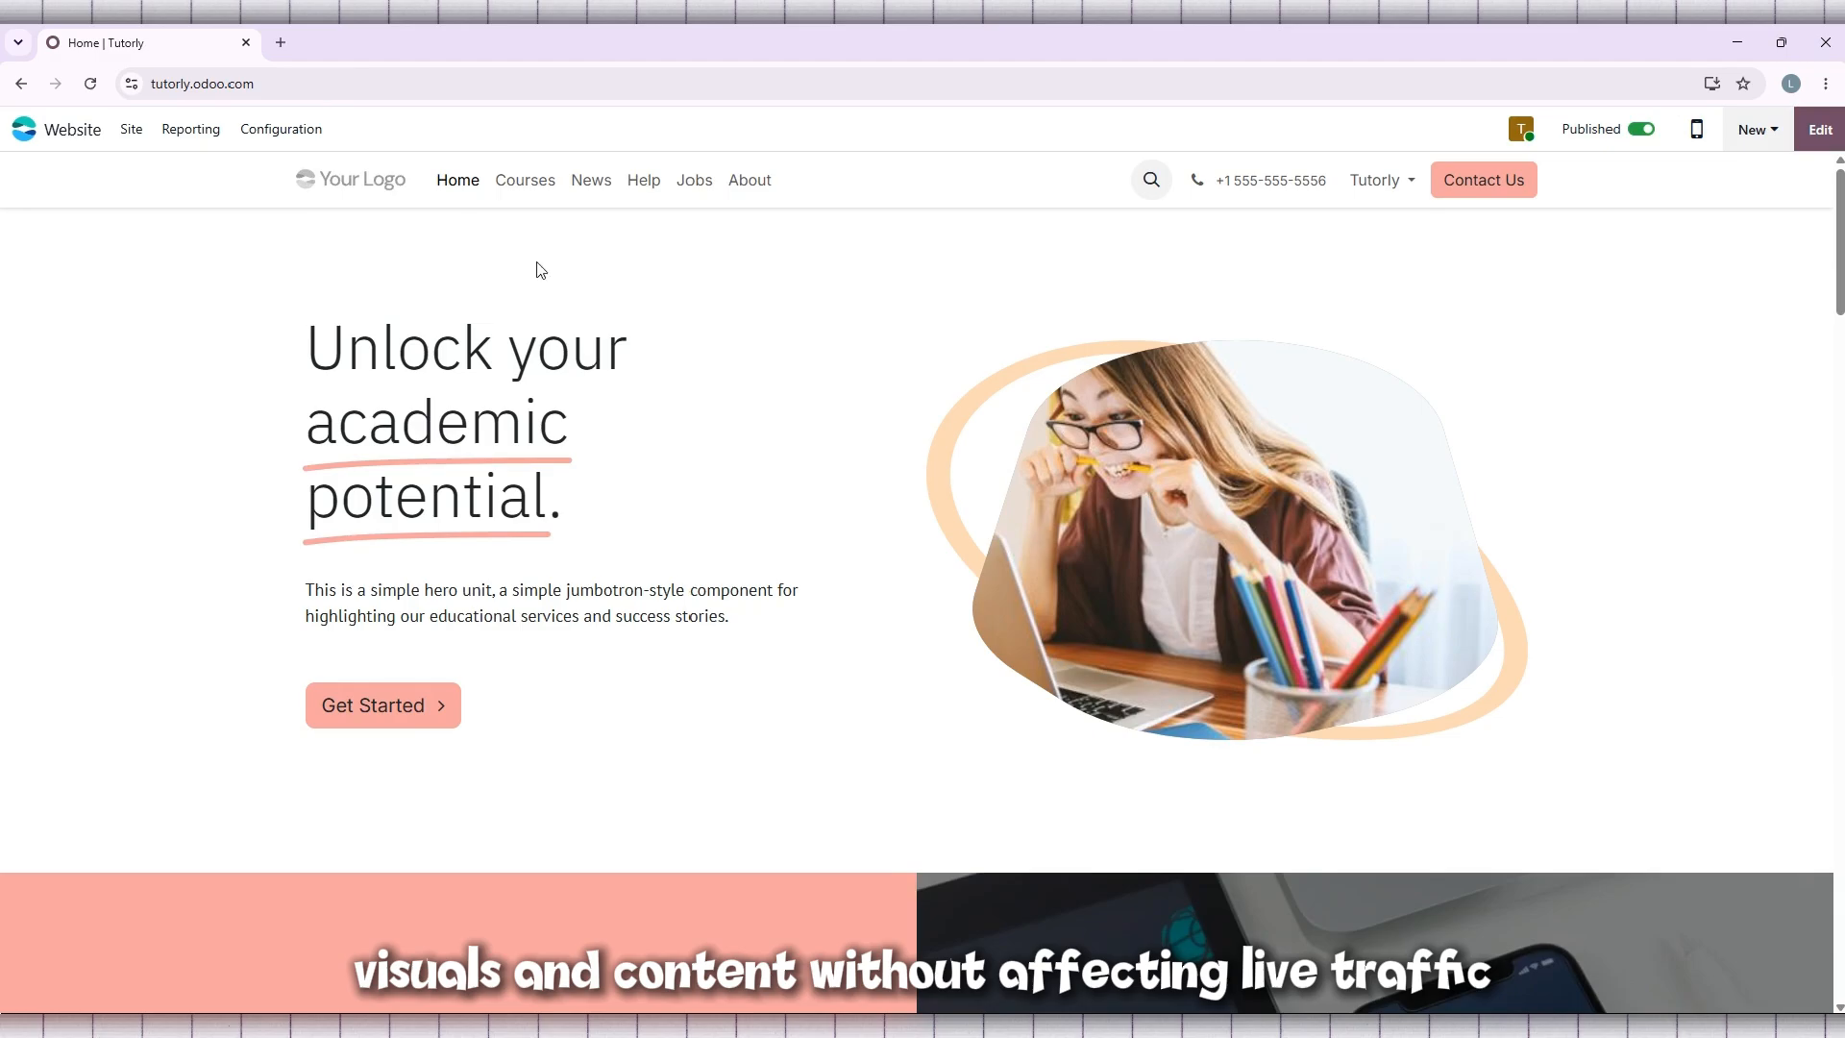
Look over the Tutorly home page and open it for editing in the website builder
scroll(539, 269, down, 1)
scroll(537, 259, down, 8)
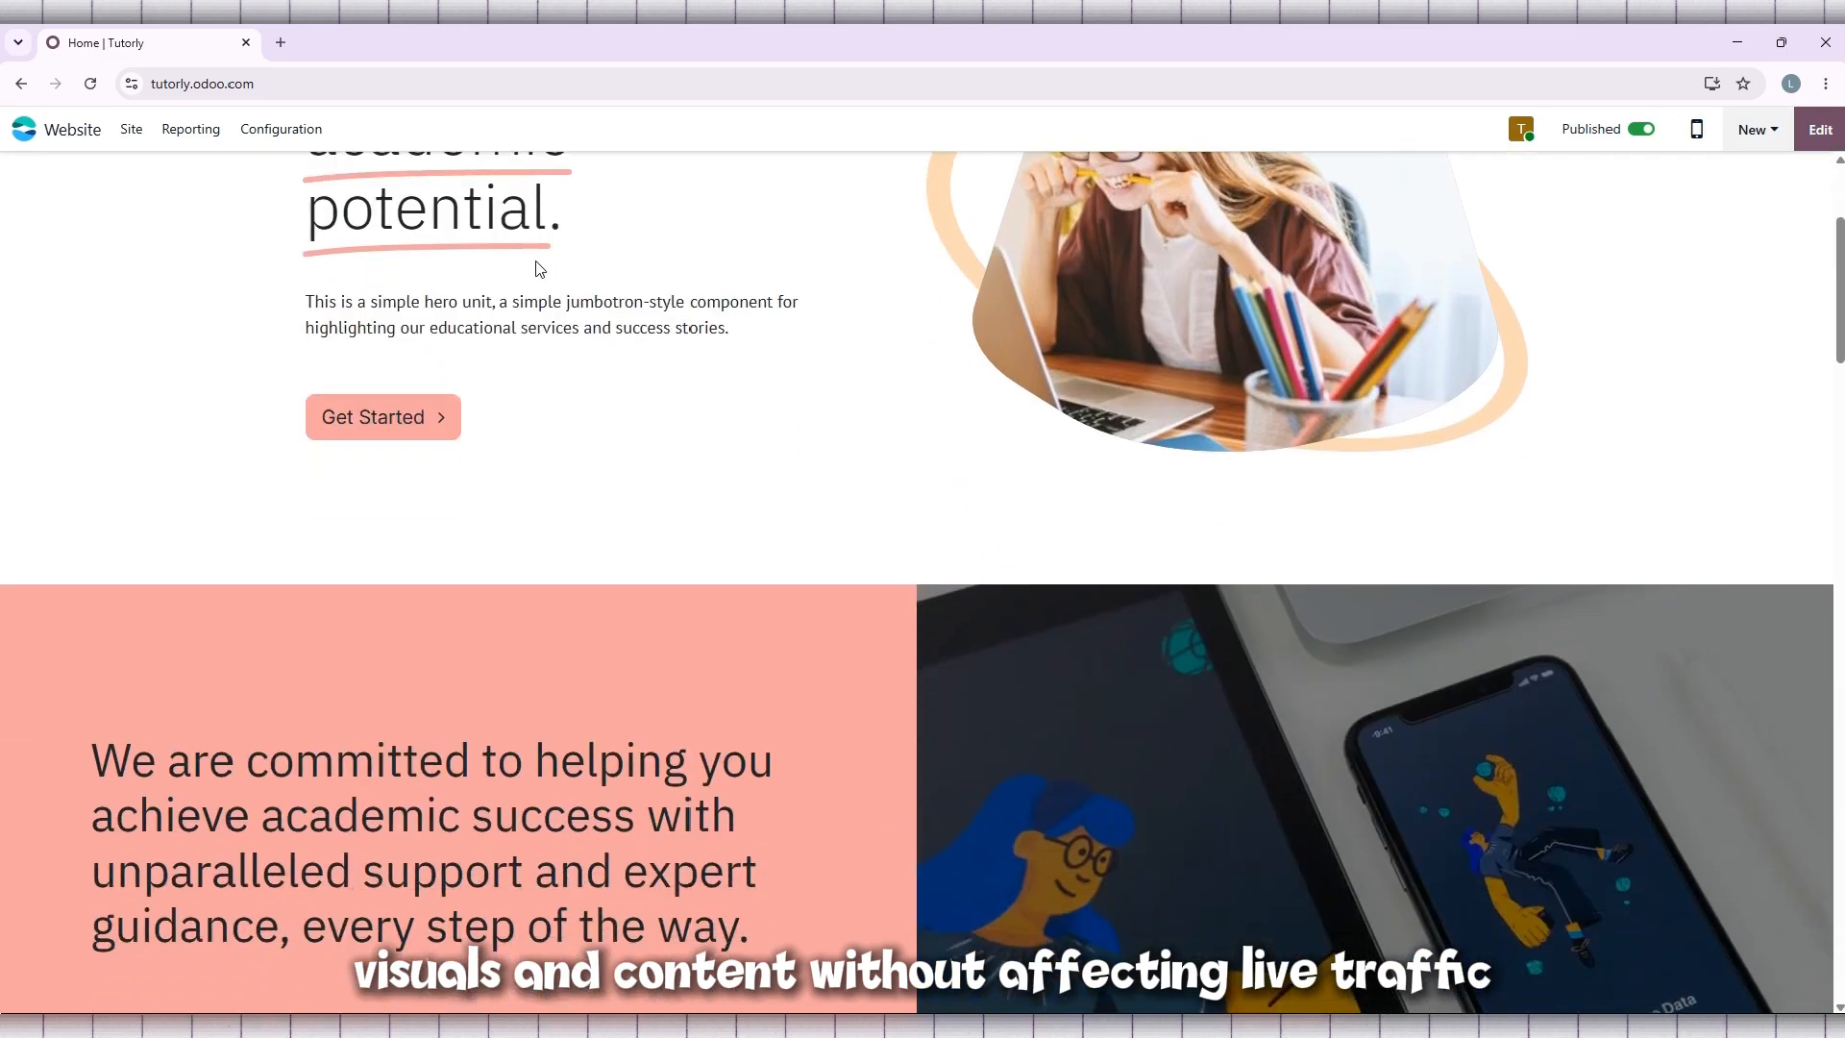
scroll(537, 260, up, 10)
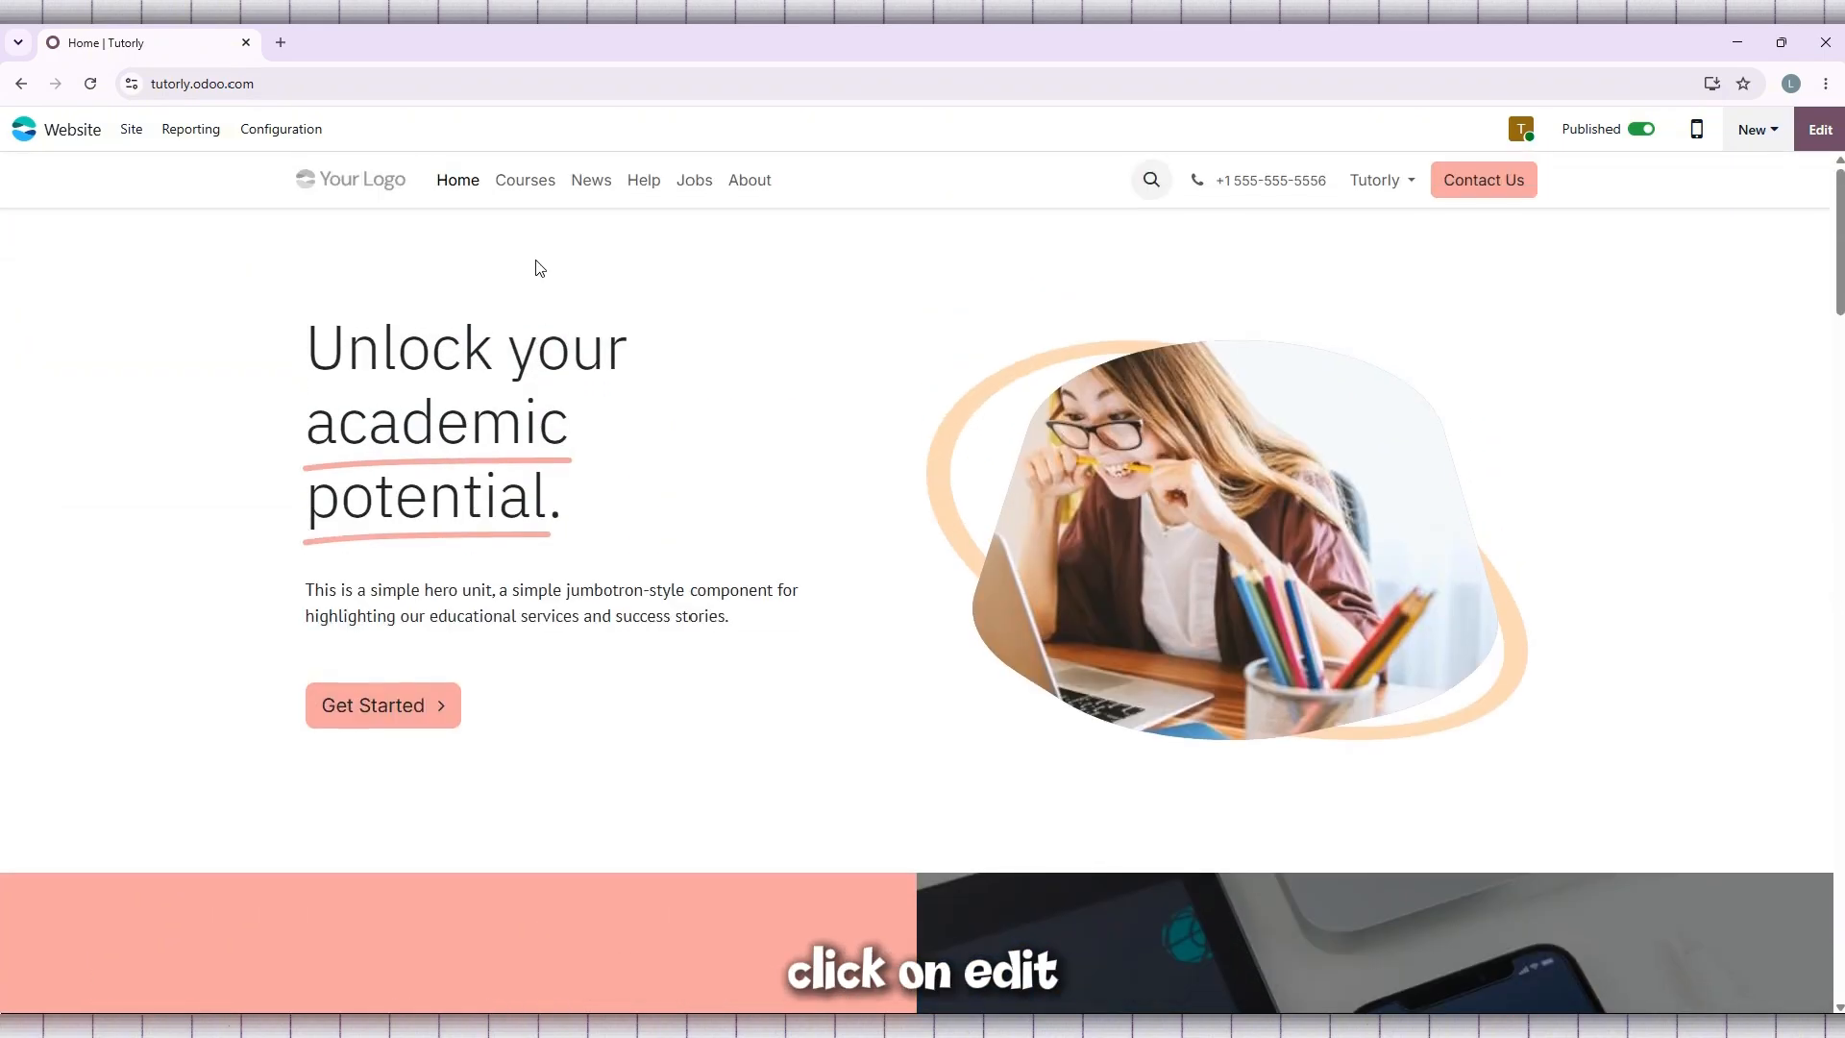
click(1822, 132)
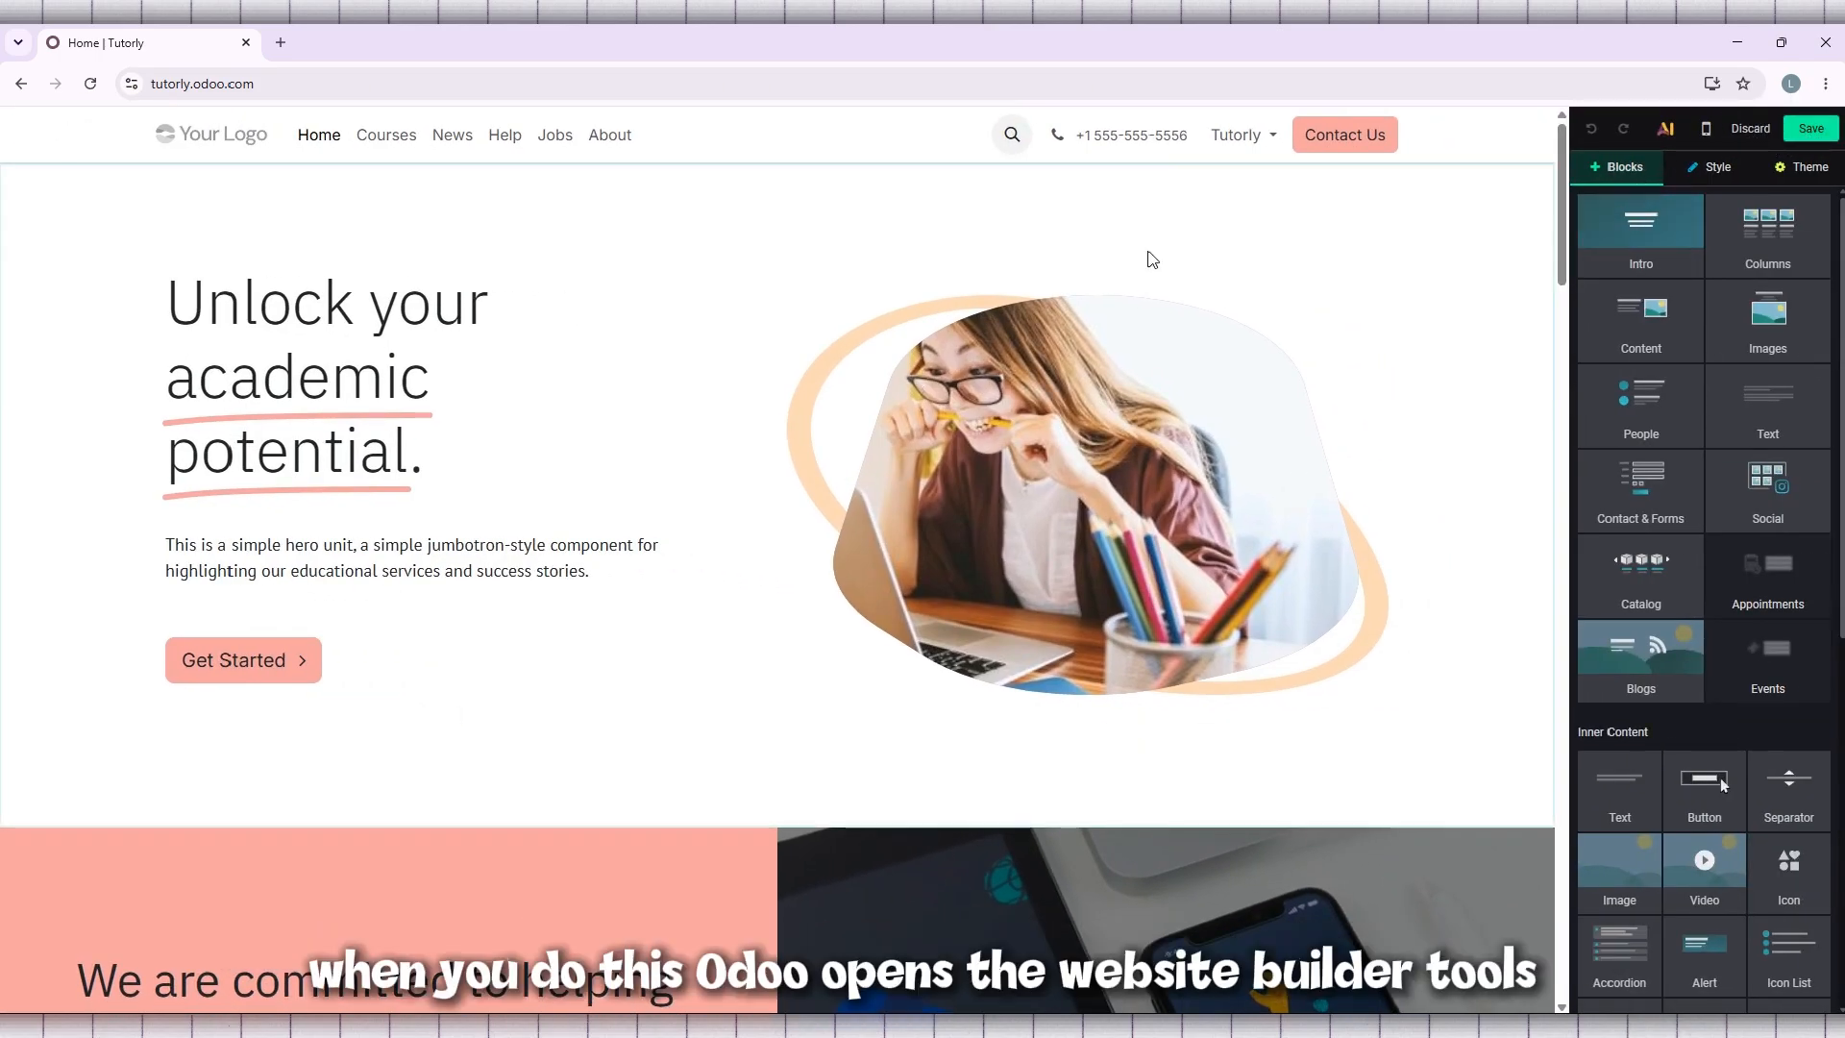
Look through the builder's Theme and Style settings and return to the Blocks
click(1713, 179)
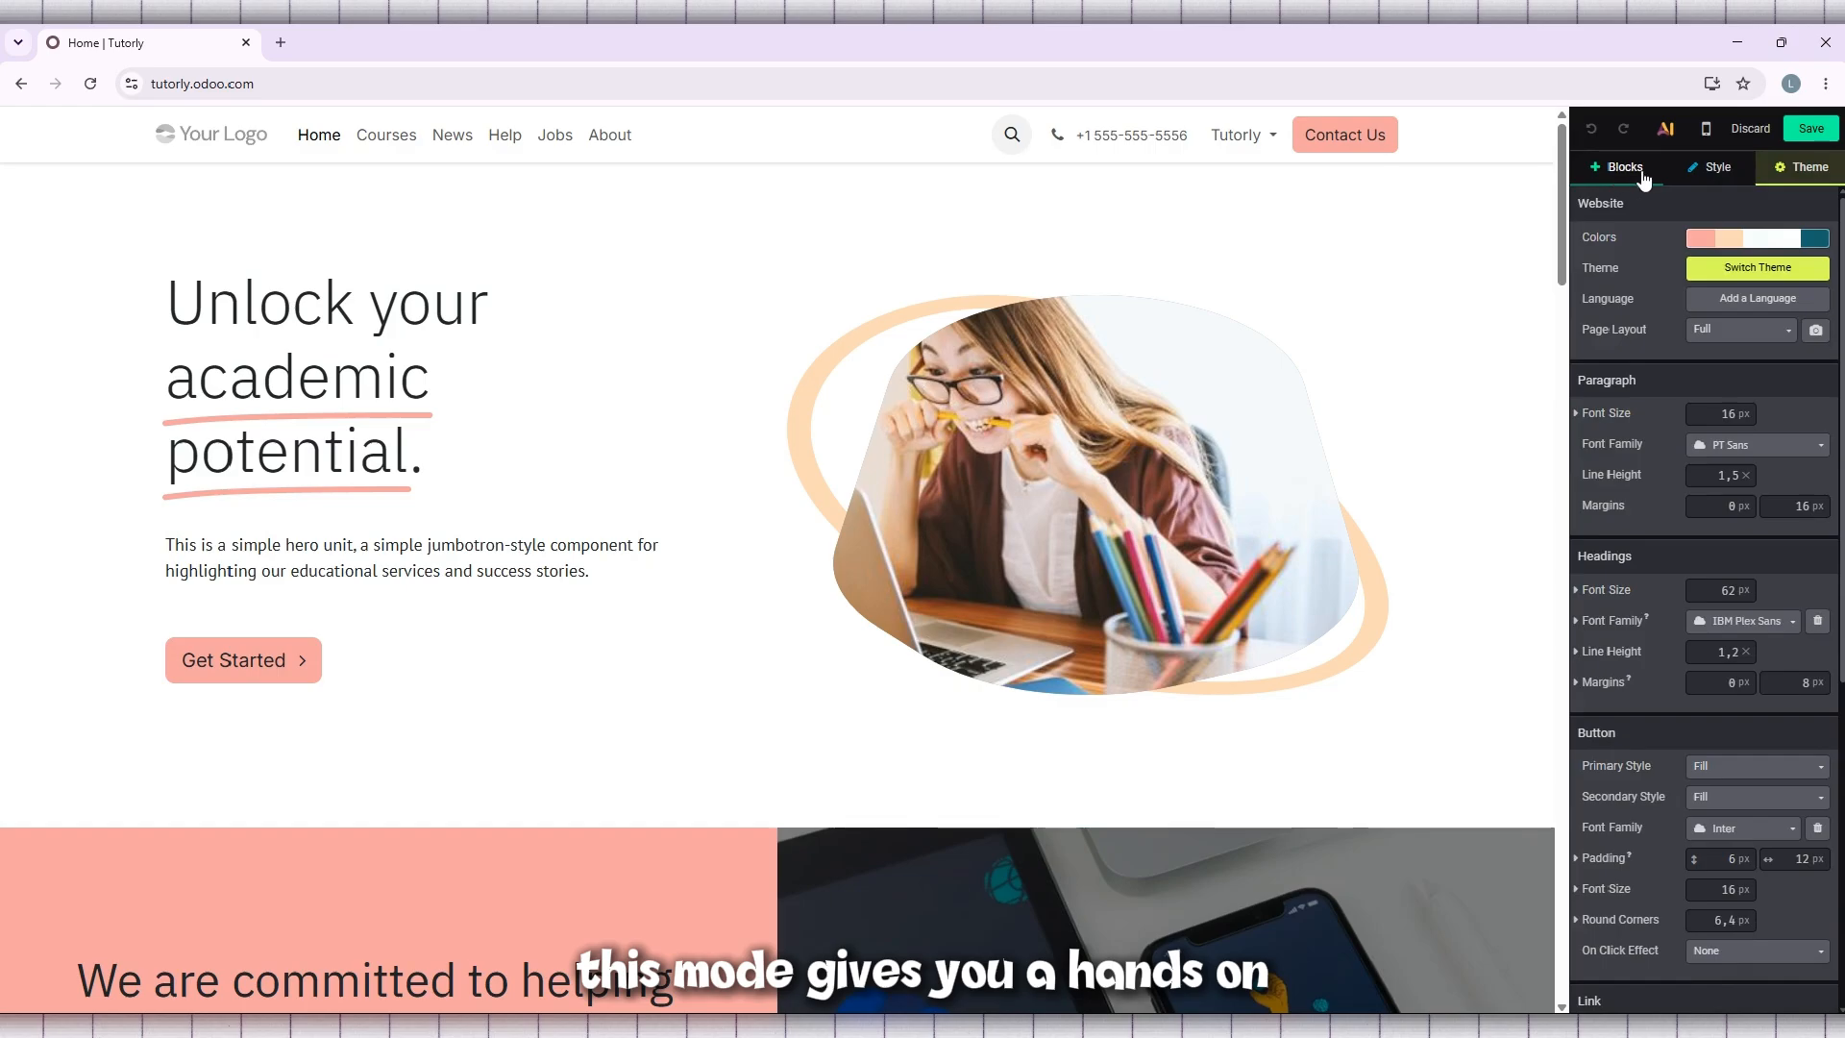
click(1716, 177)
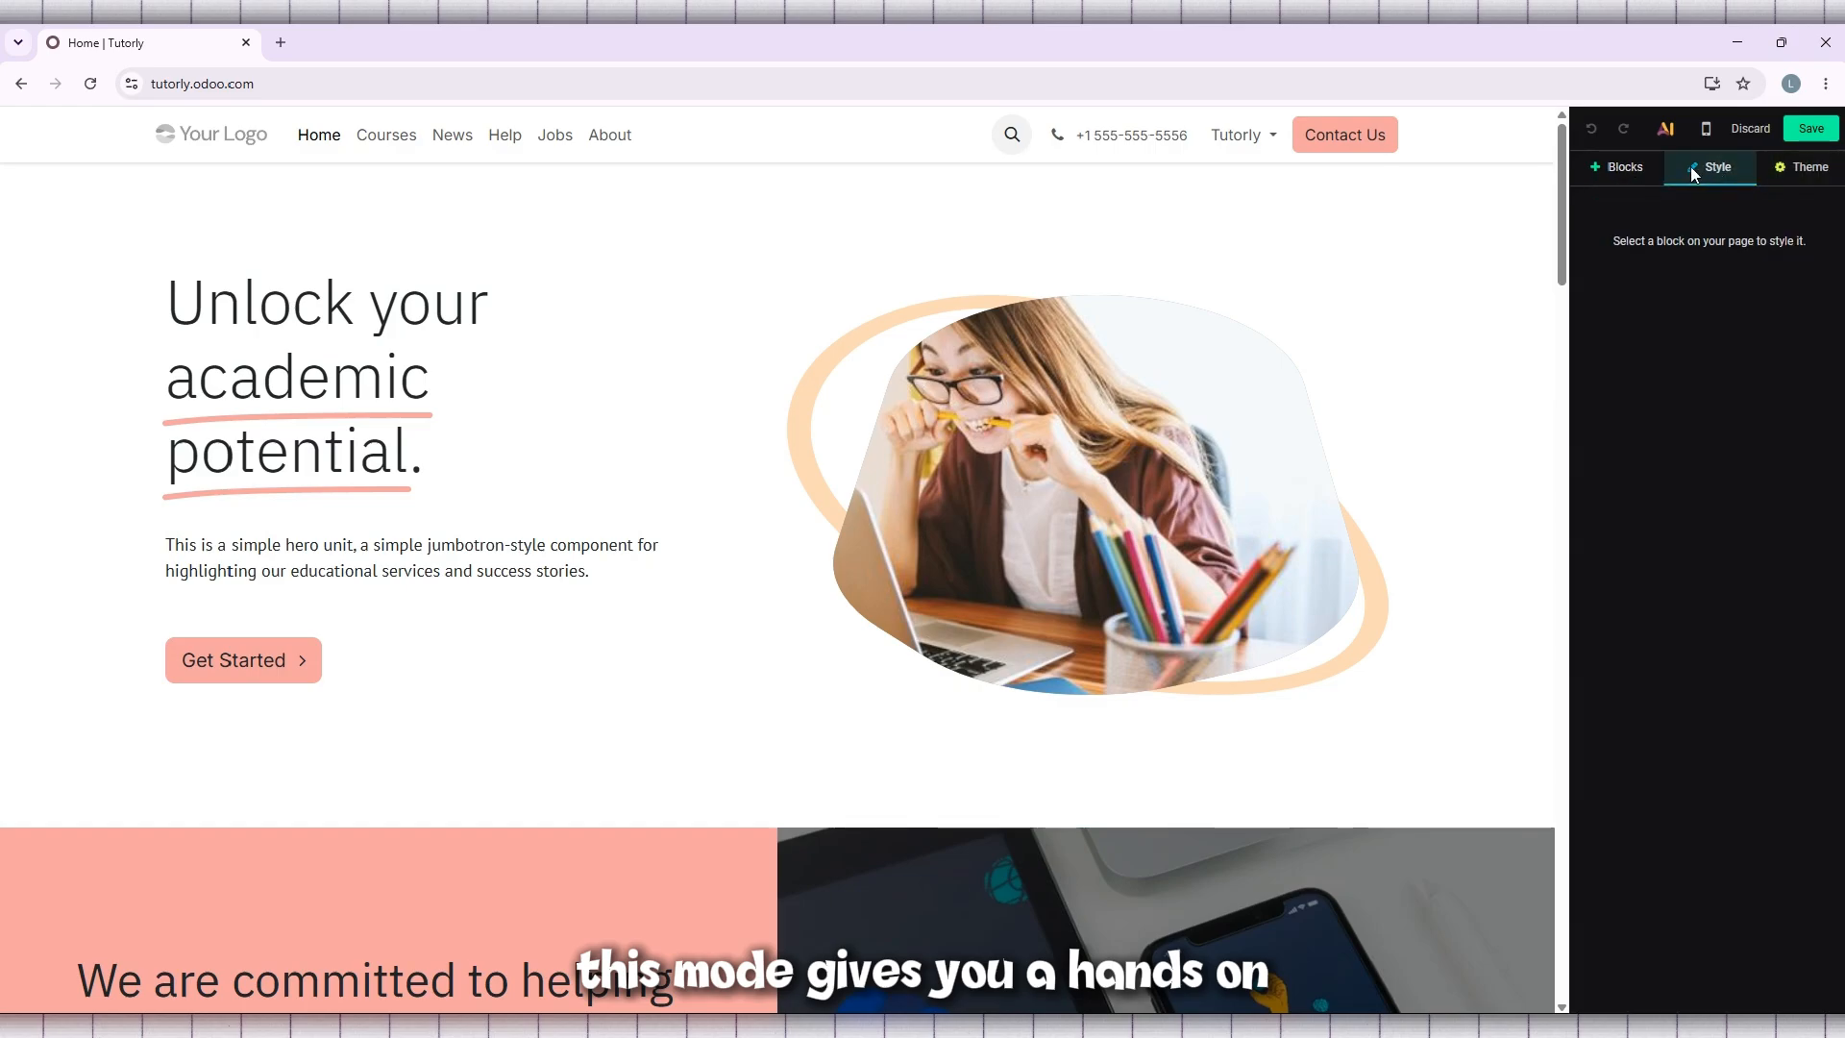
click(1641, 174)
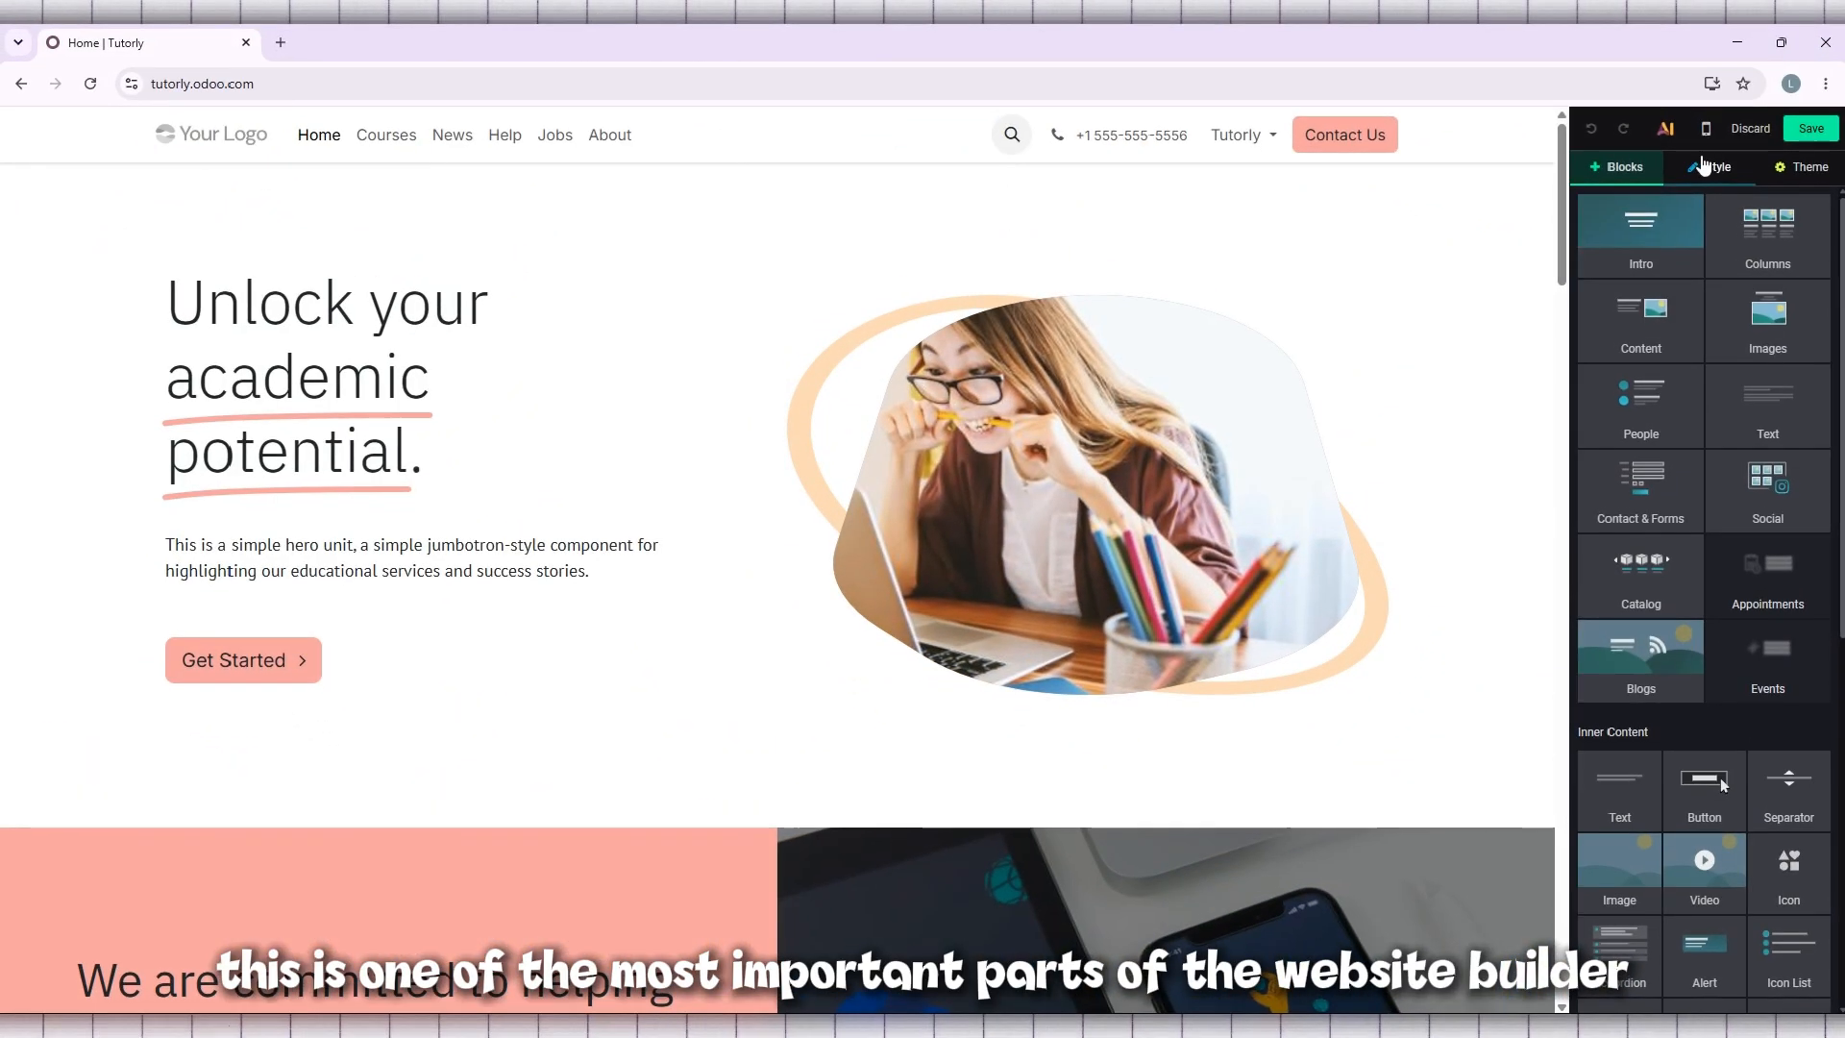
click(1718, 166)
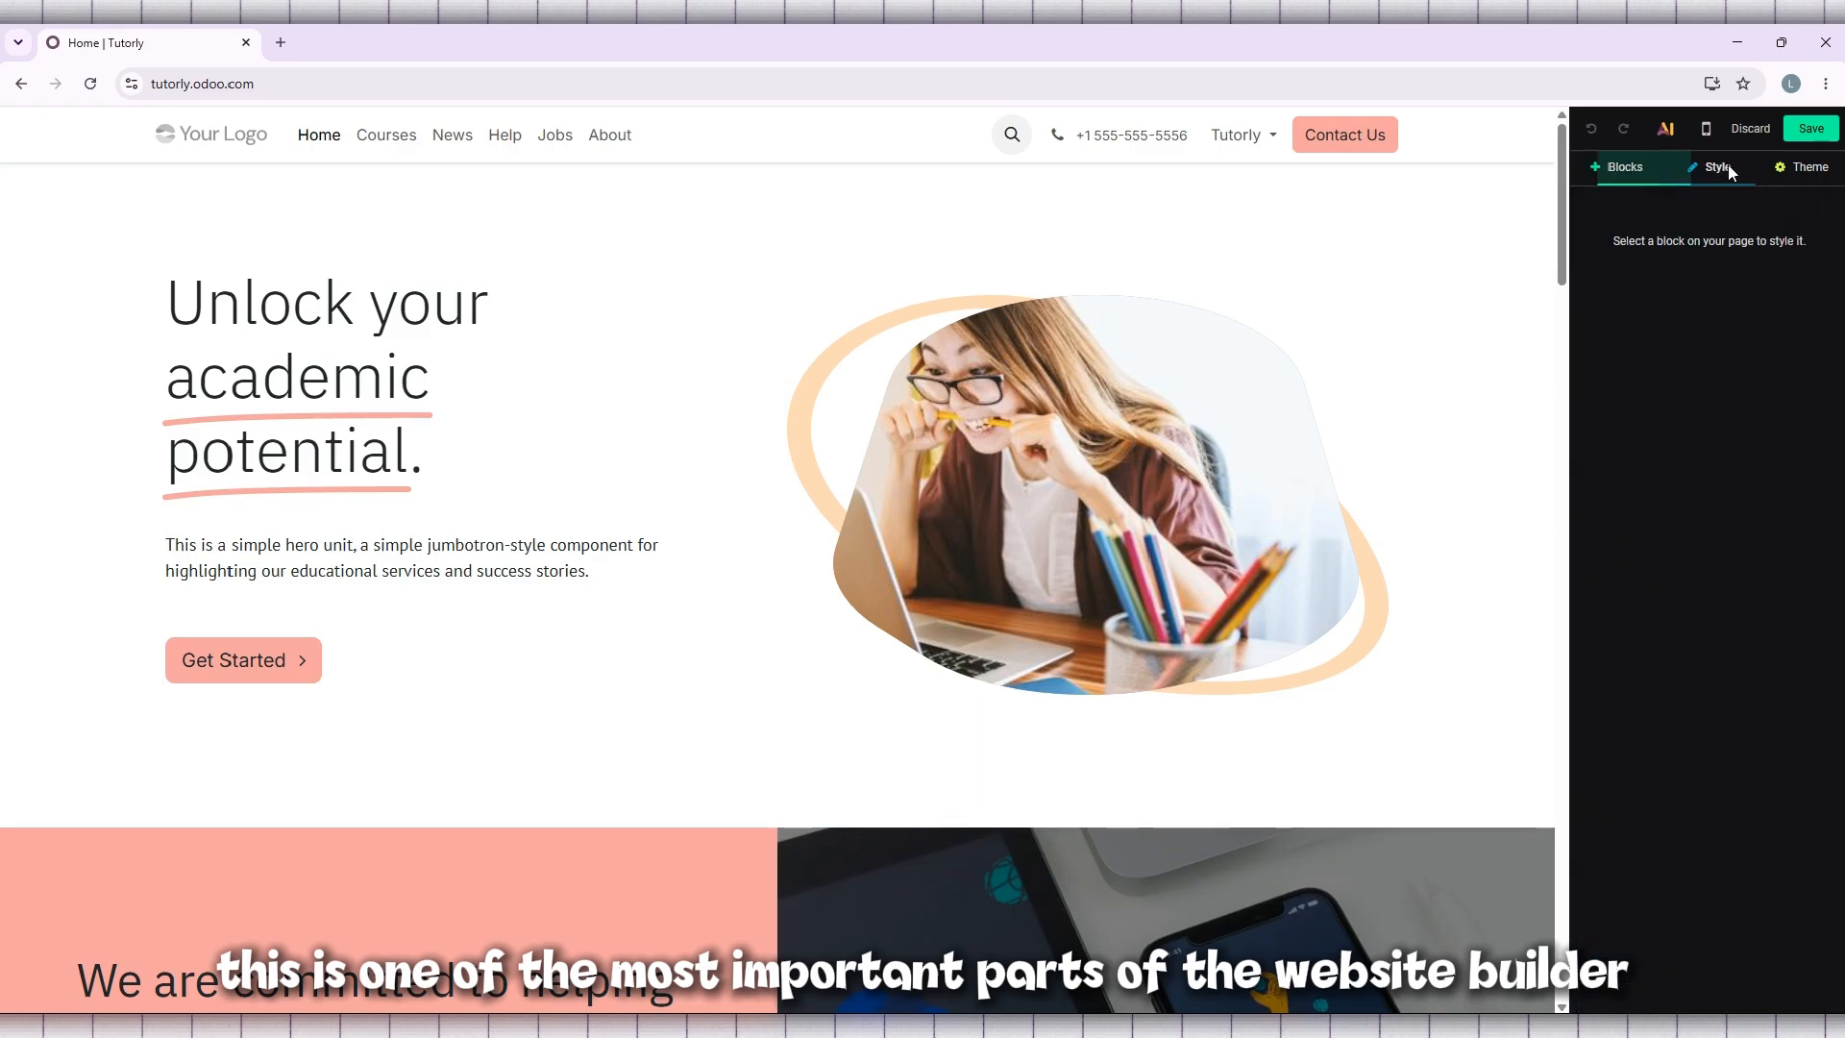
click(1626, 169)
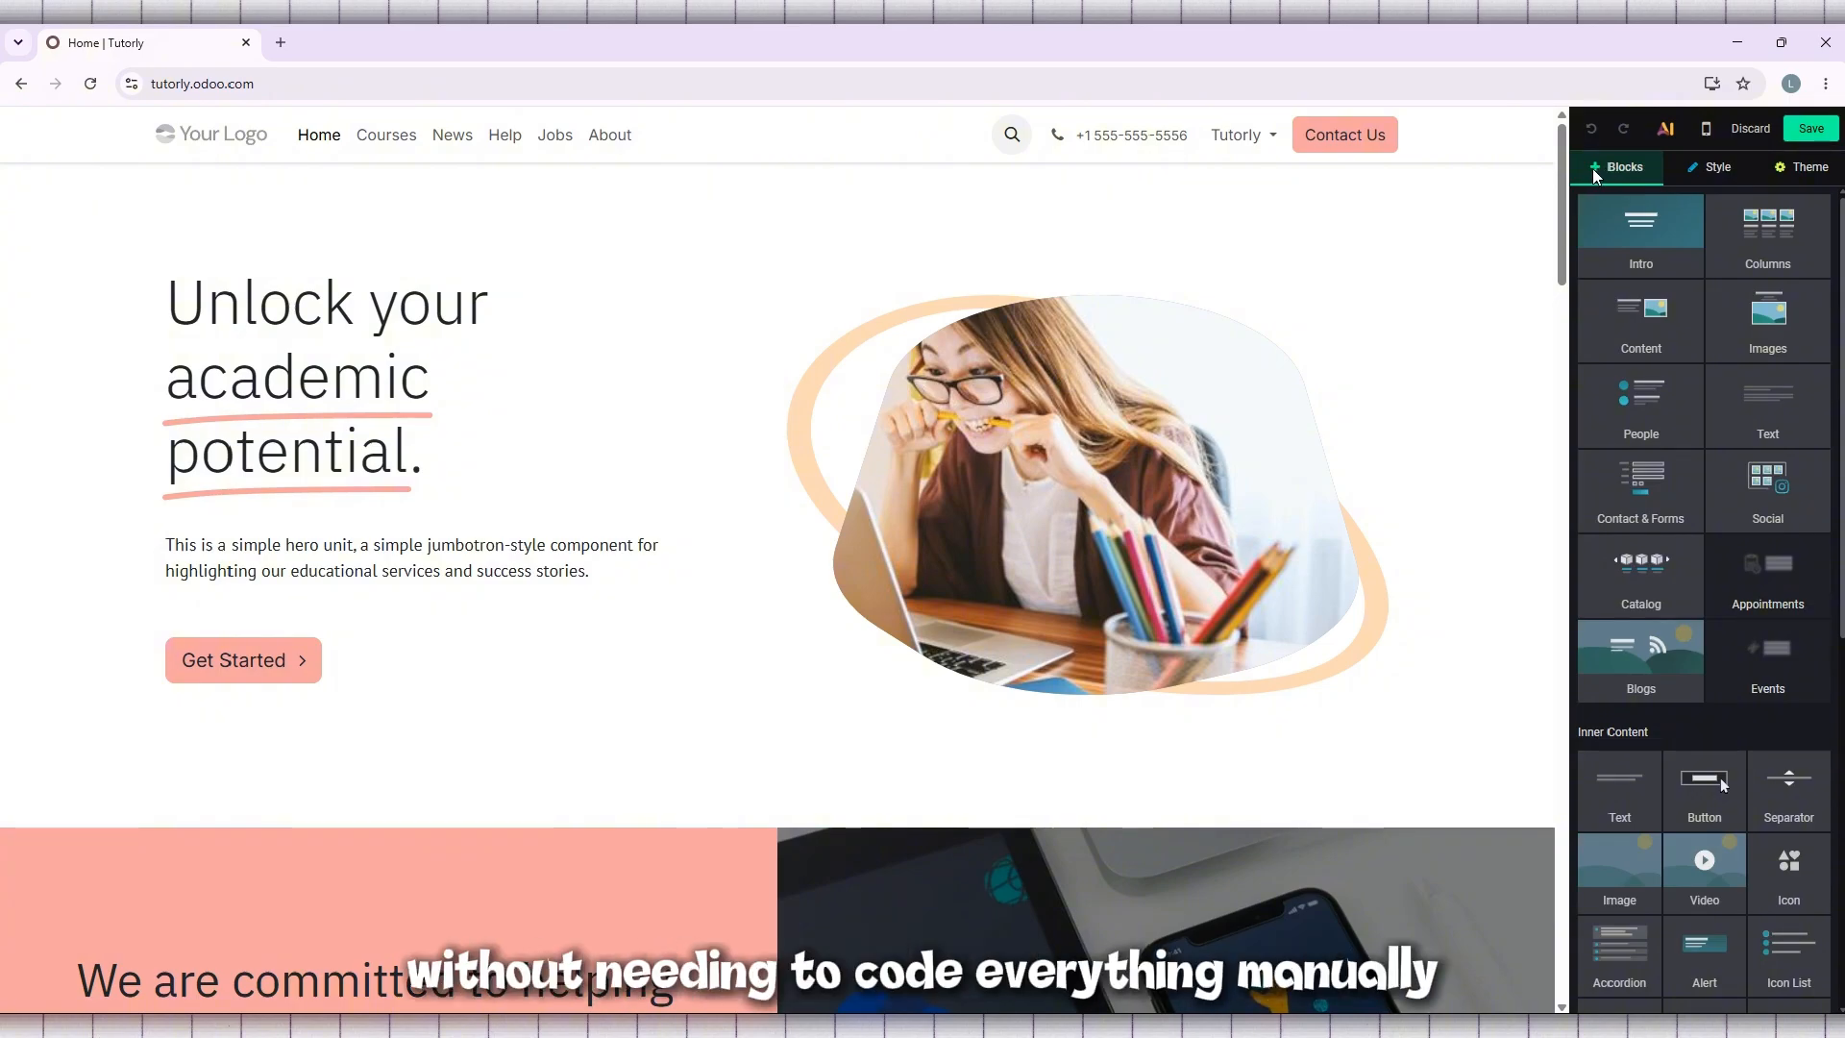
Examine the available block categories and the inner content elements in the website builder
scroll(1600, 318, down, 3)
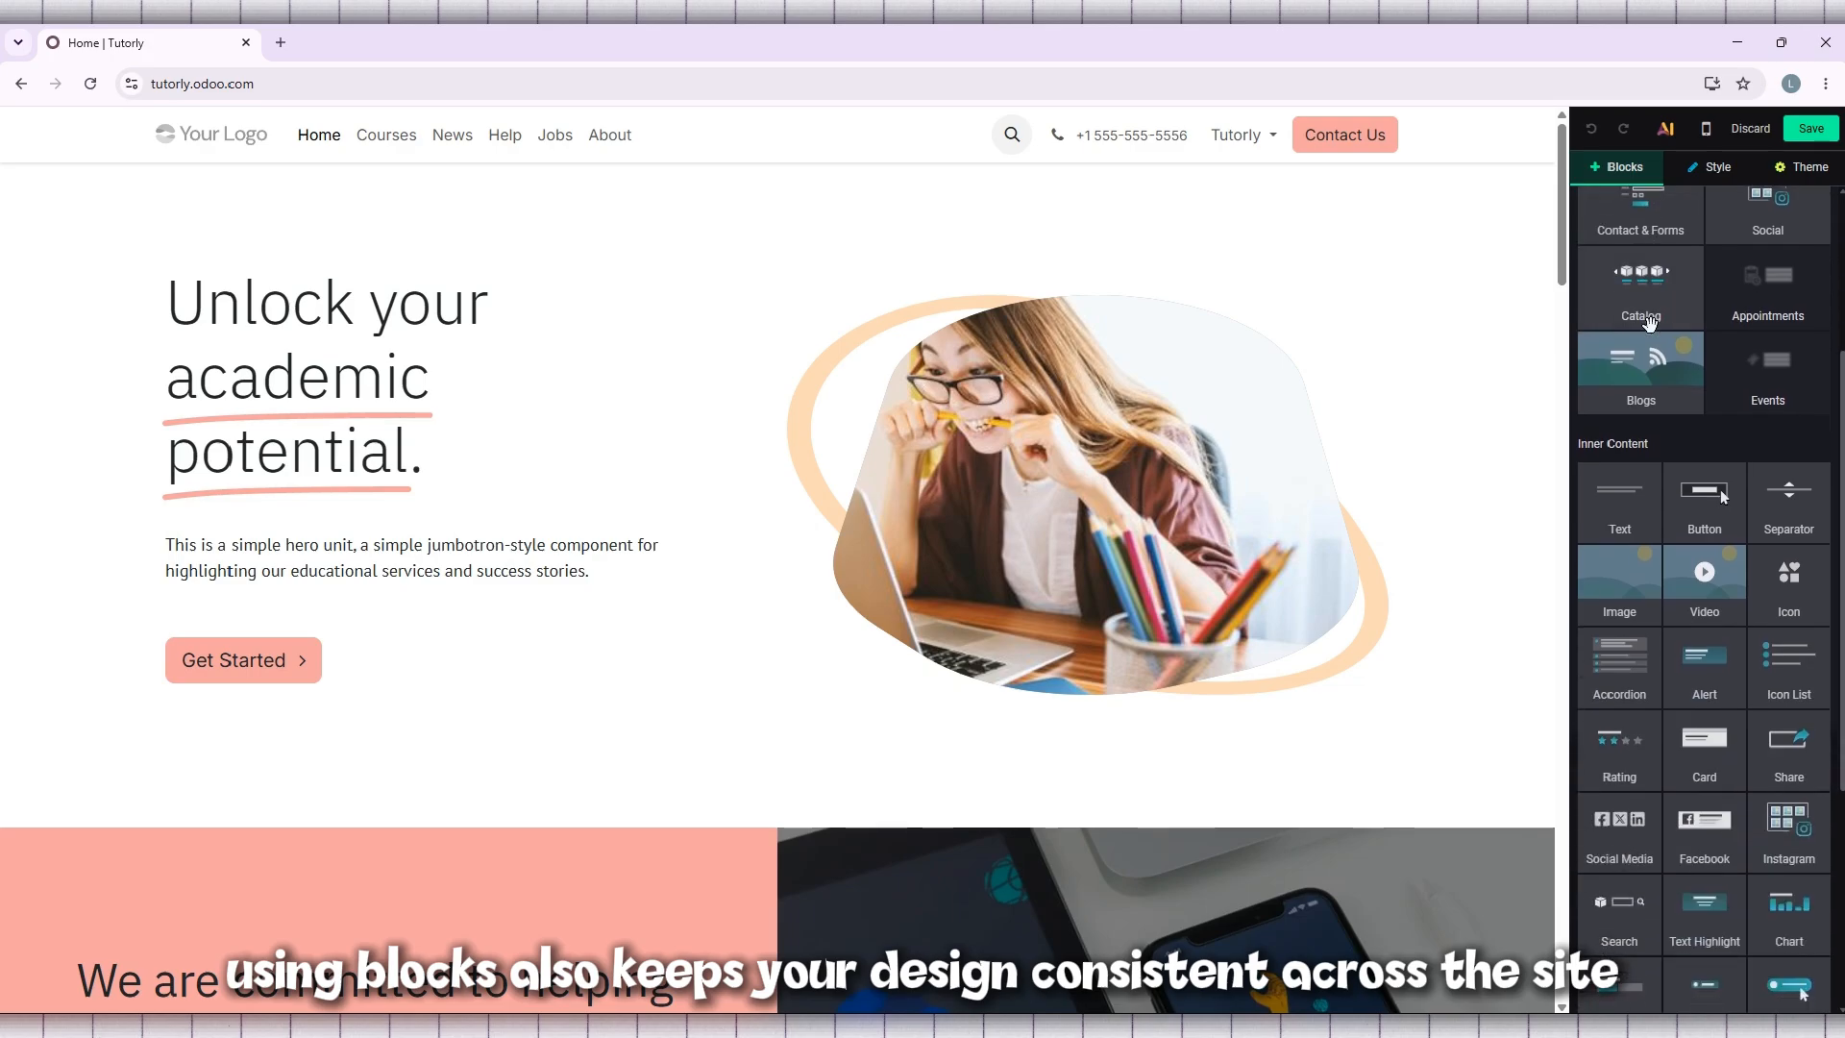
scroll(1649, 322, down, 4)
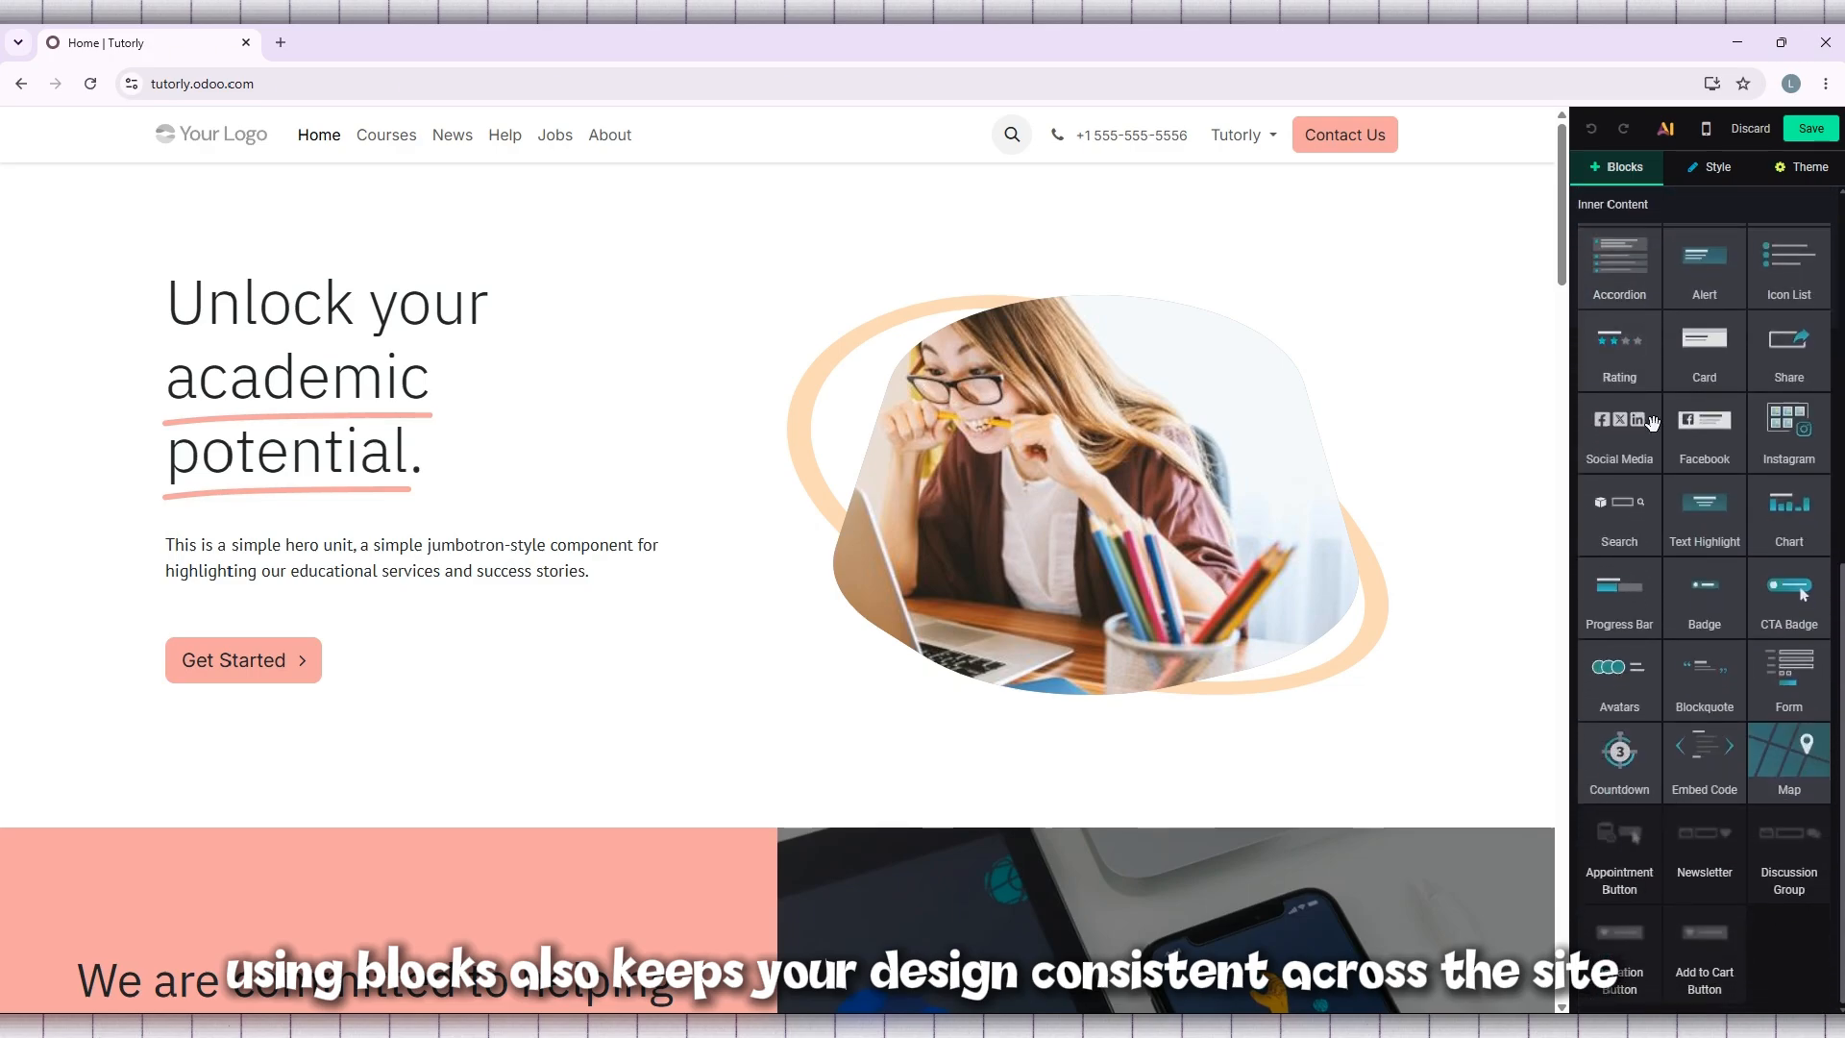
scroll(1663, 447, up, 1)
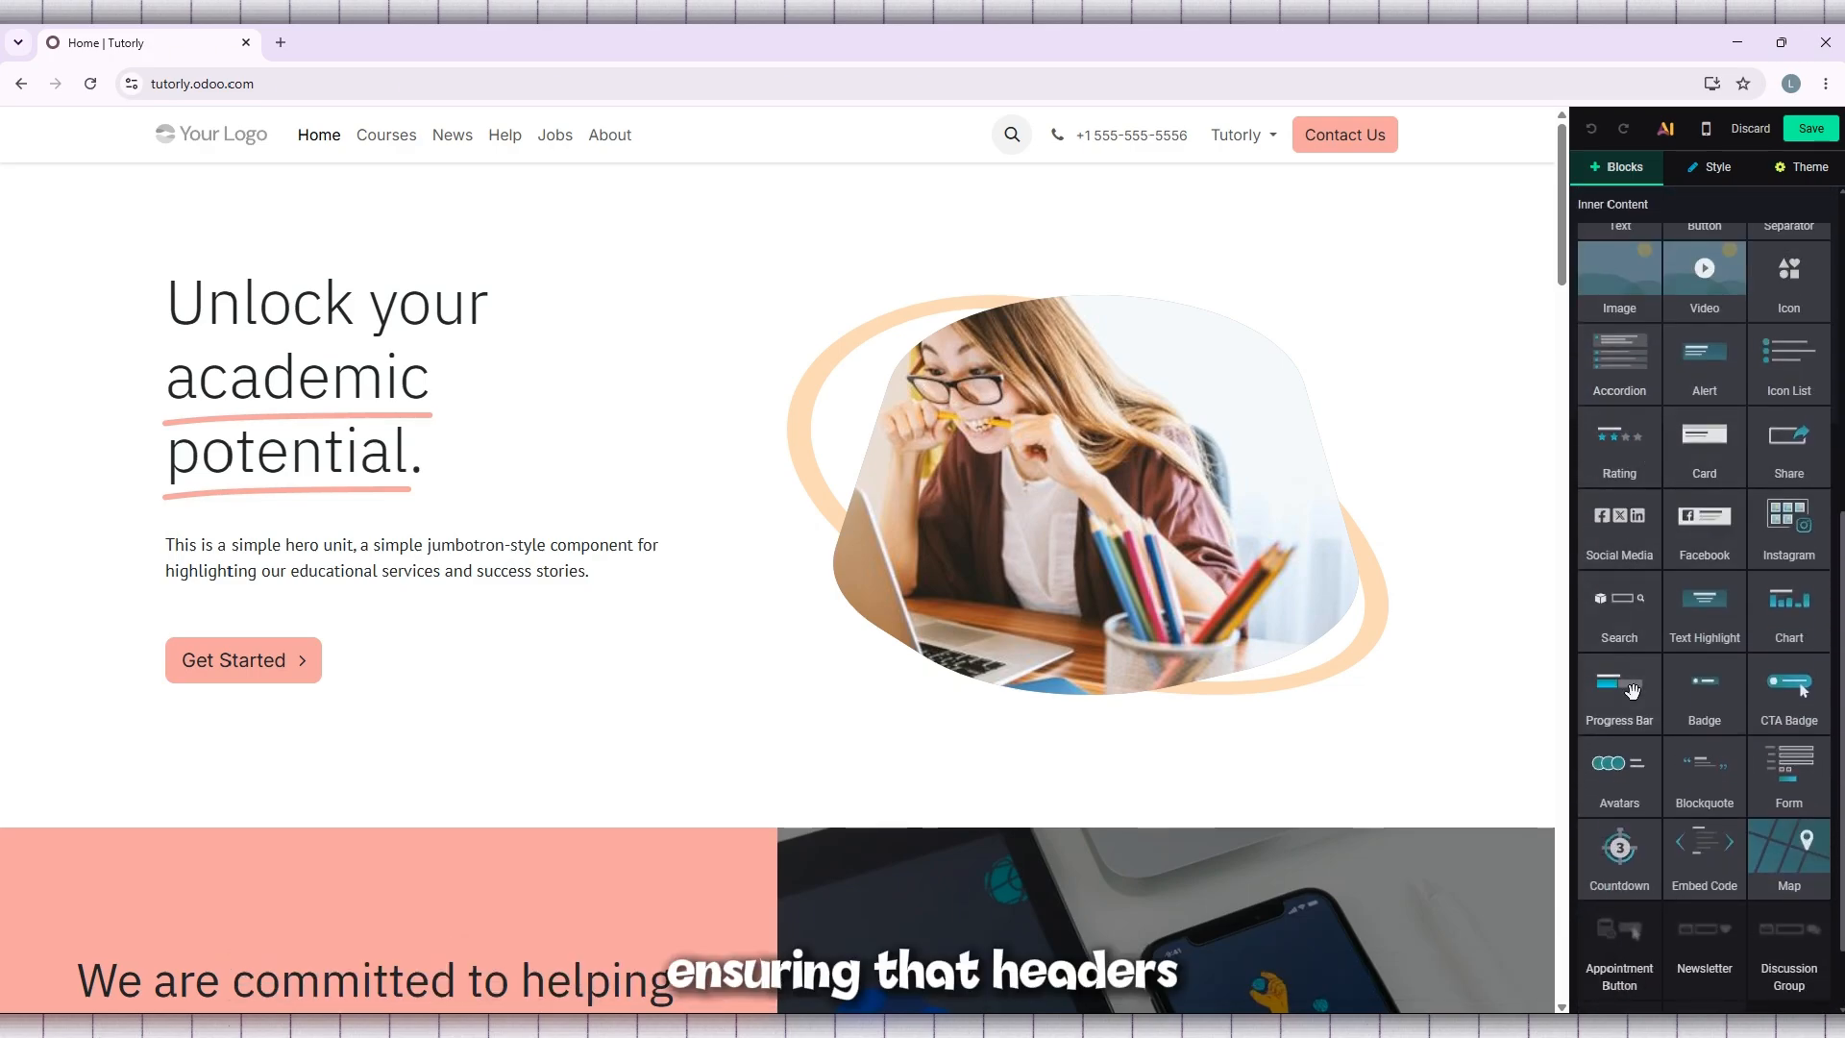
scroll(1629, 725, up, 2)
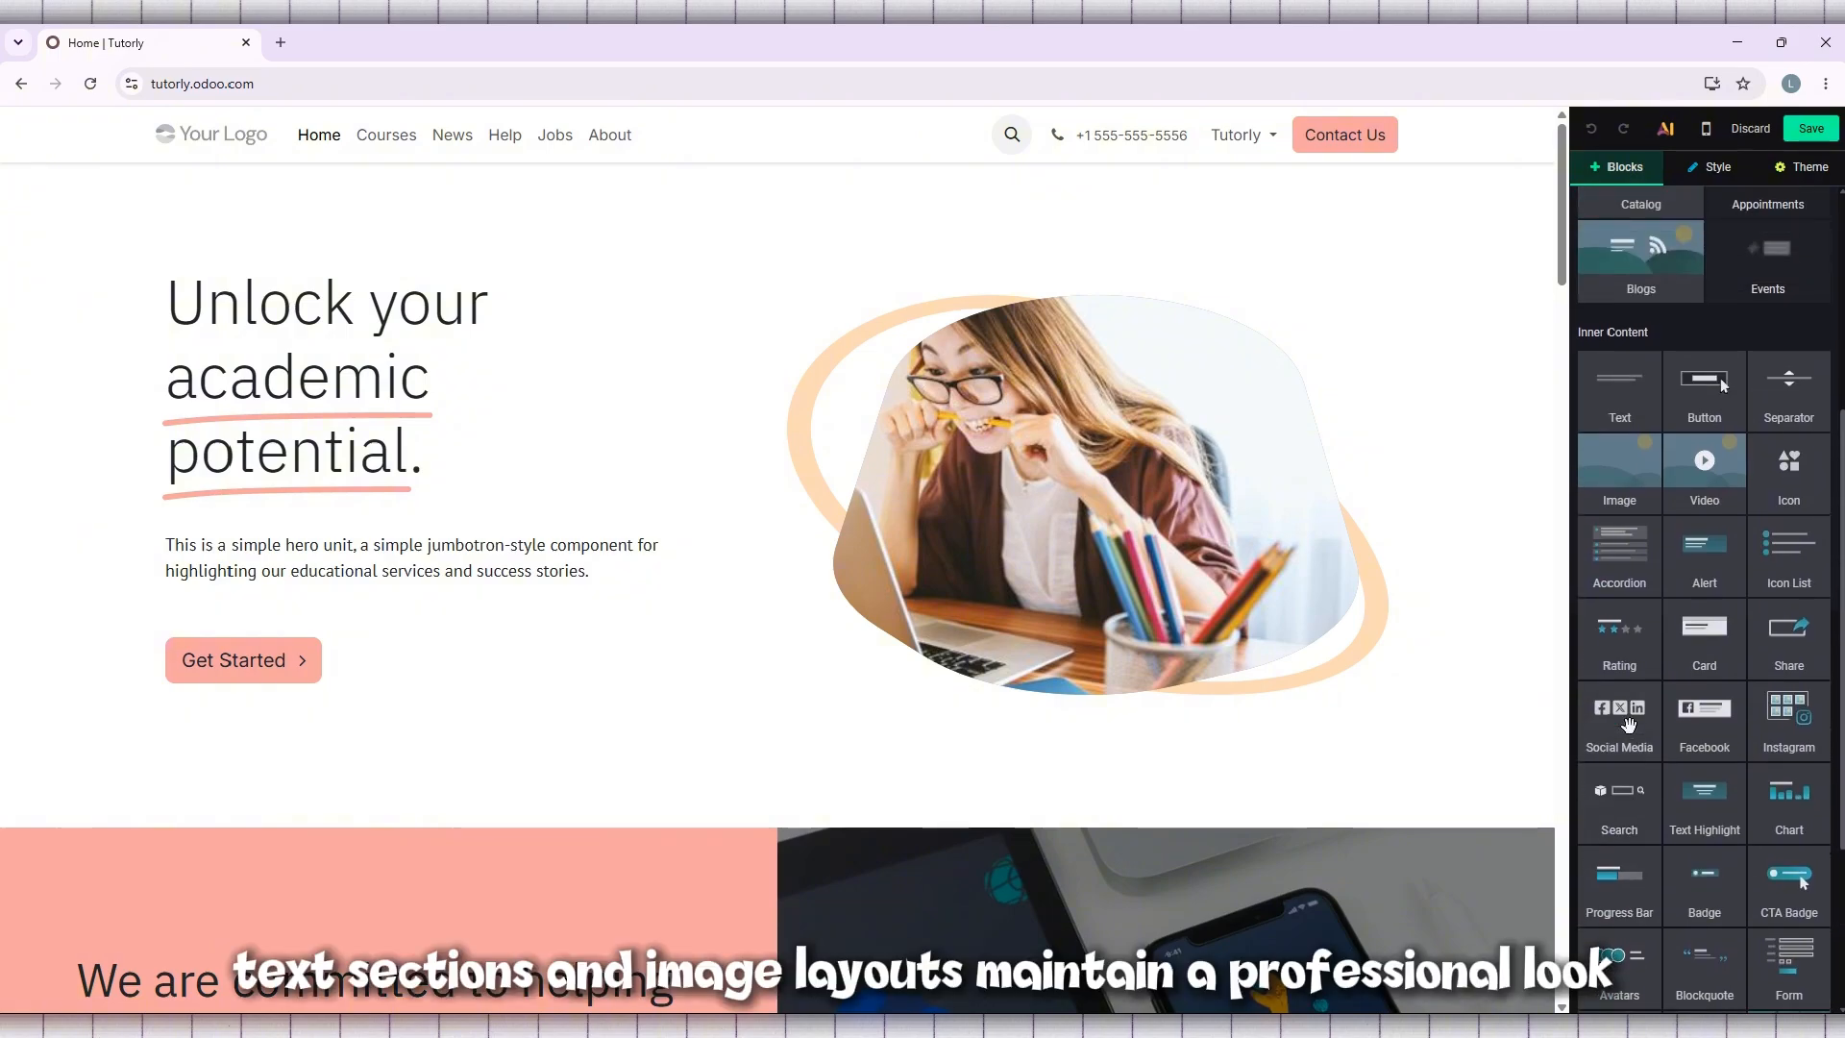
scroll(1727, 723, up, 3)
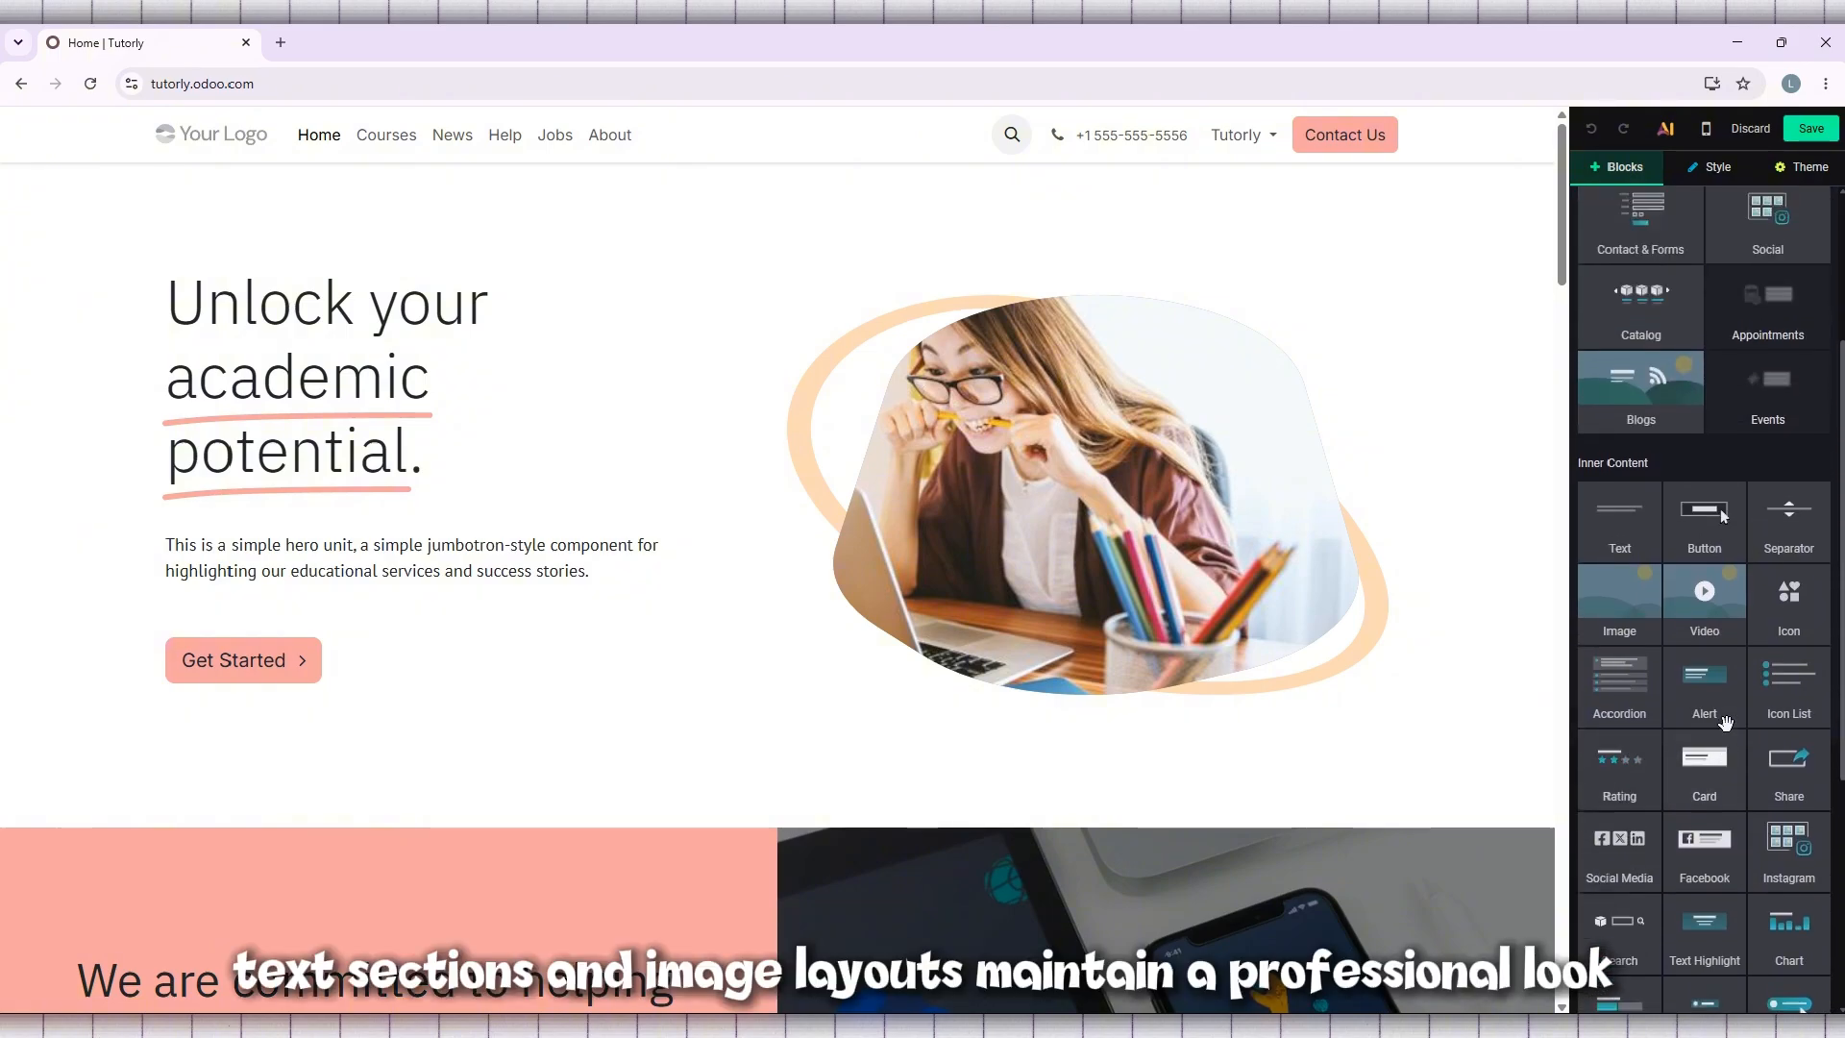
scroll(1681, 747, up, 1)
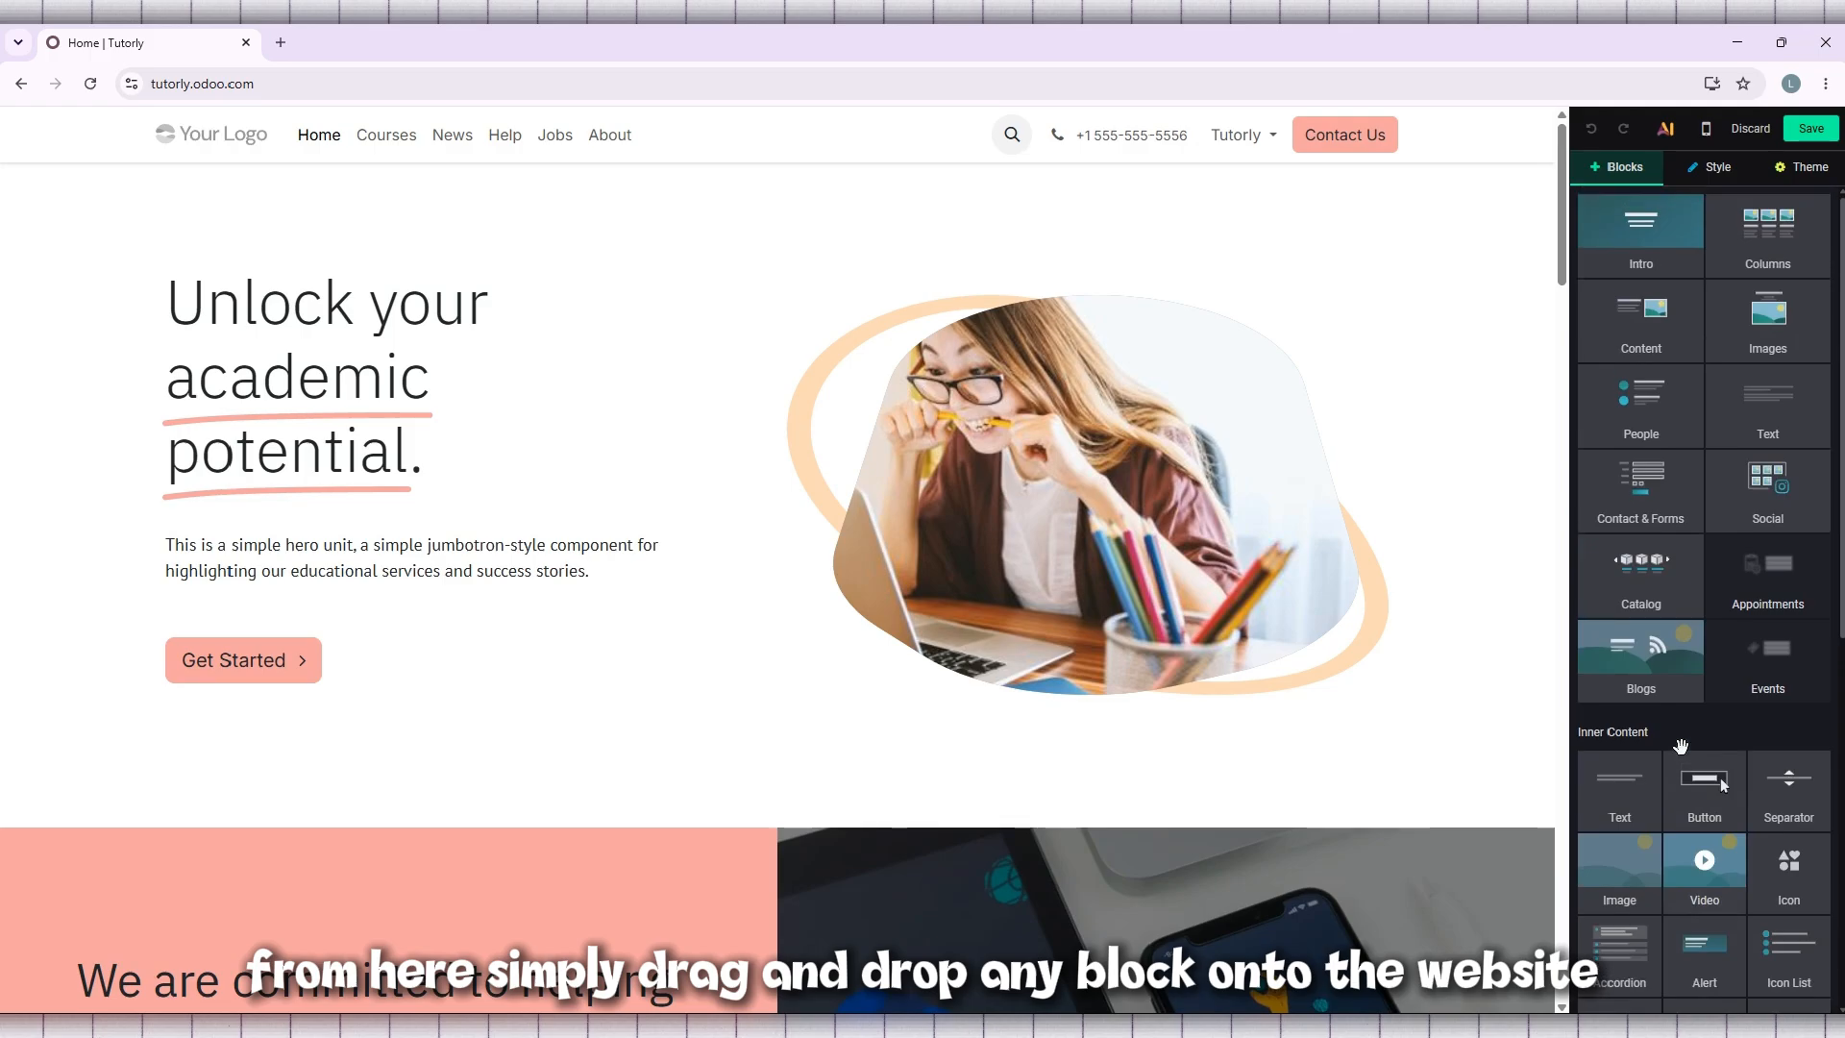
scroll(1683, 756, down, 3)
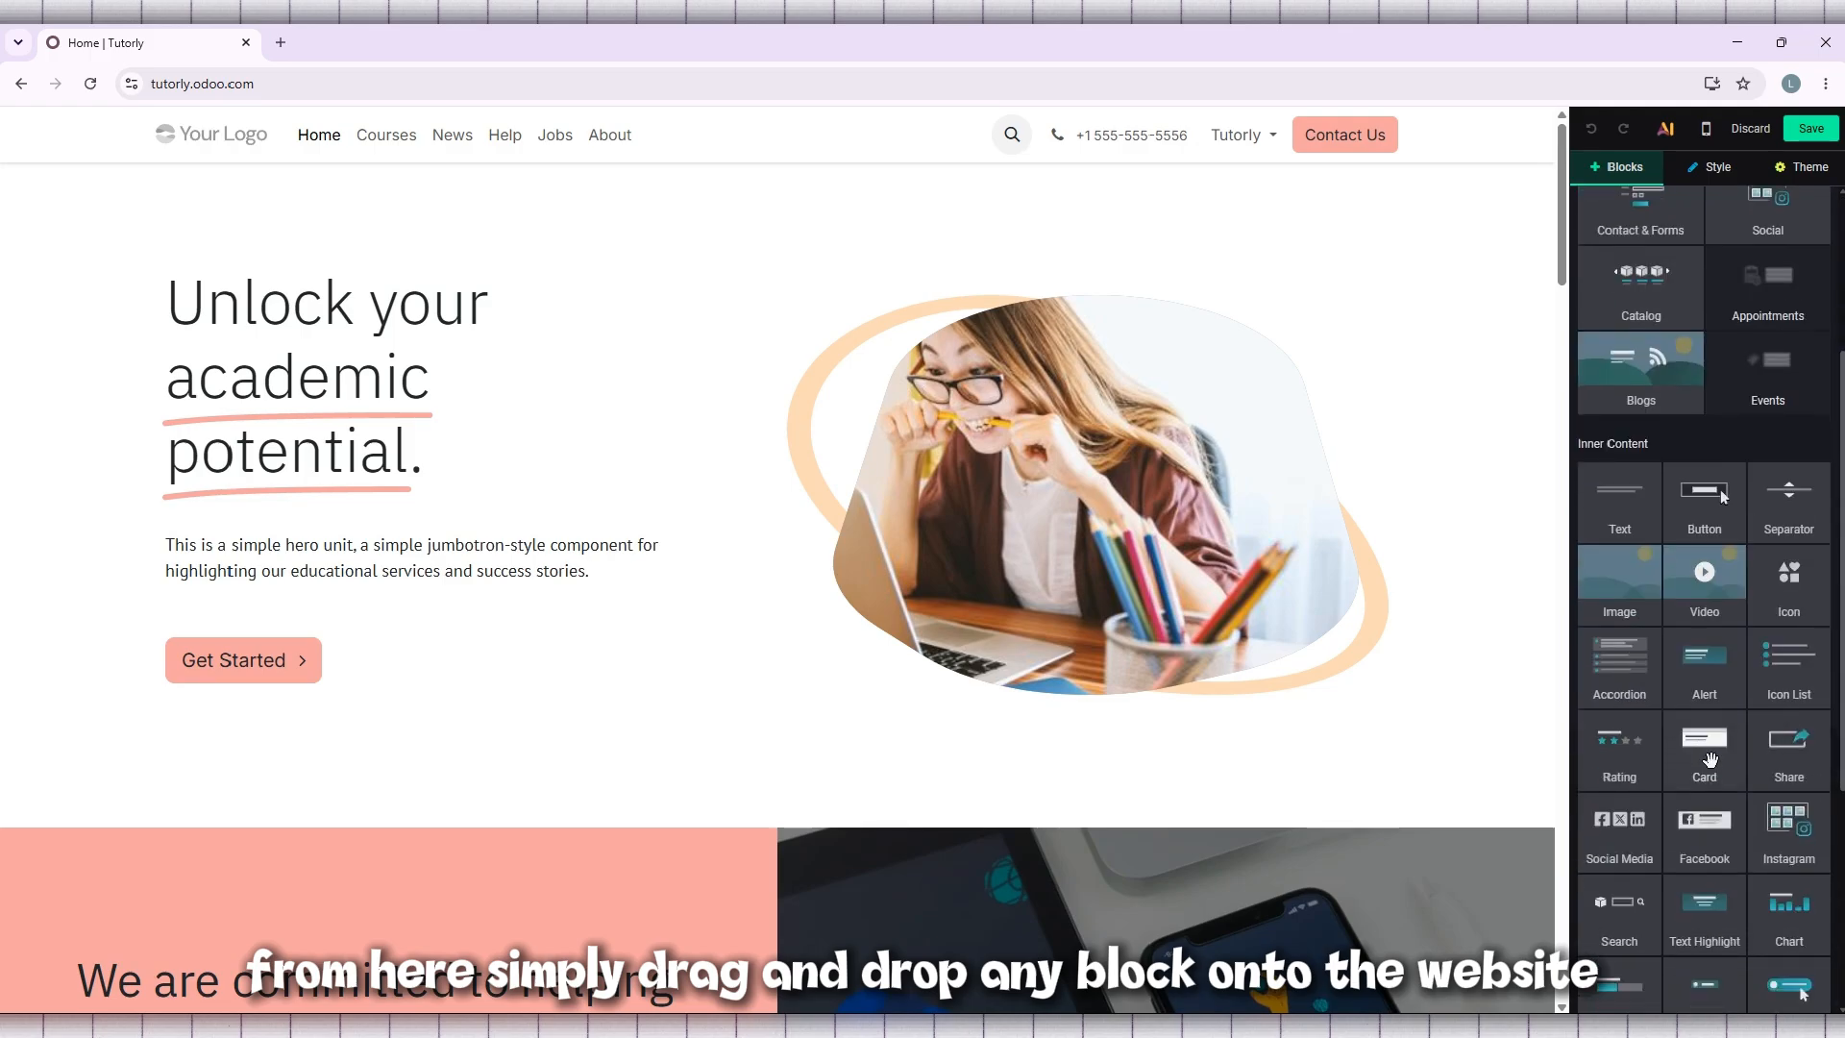
drag(1710, 761, 1760, 451)
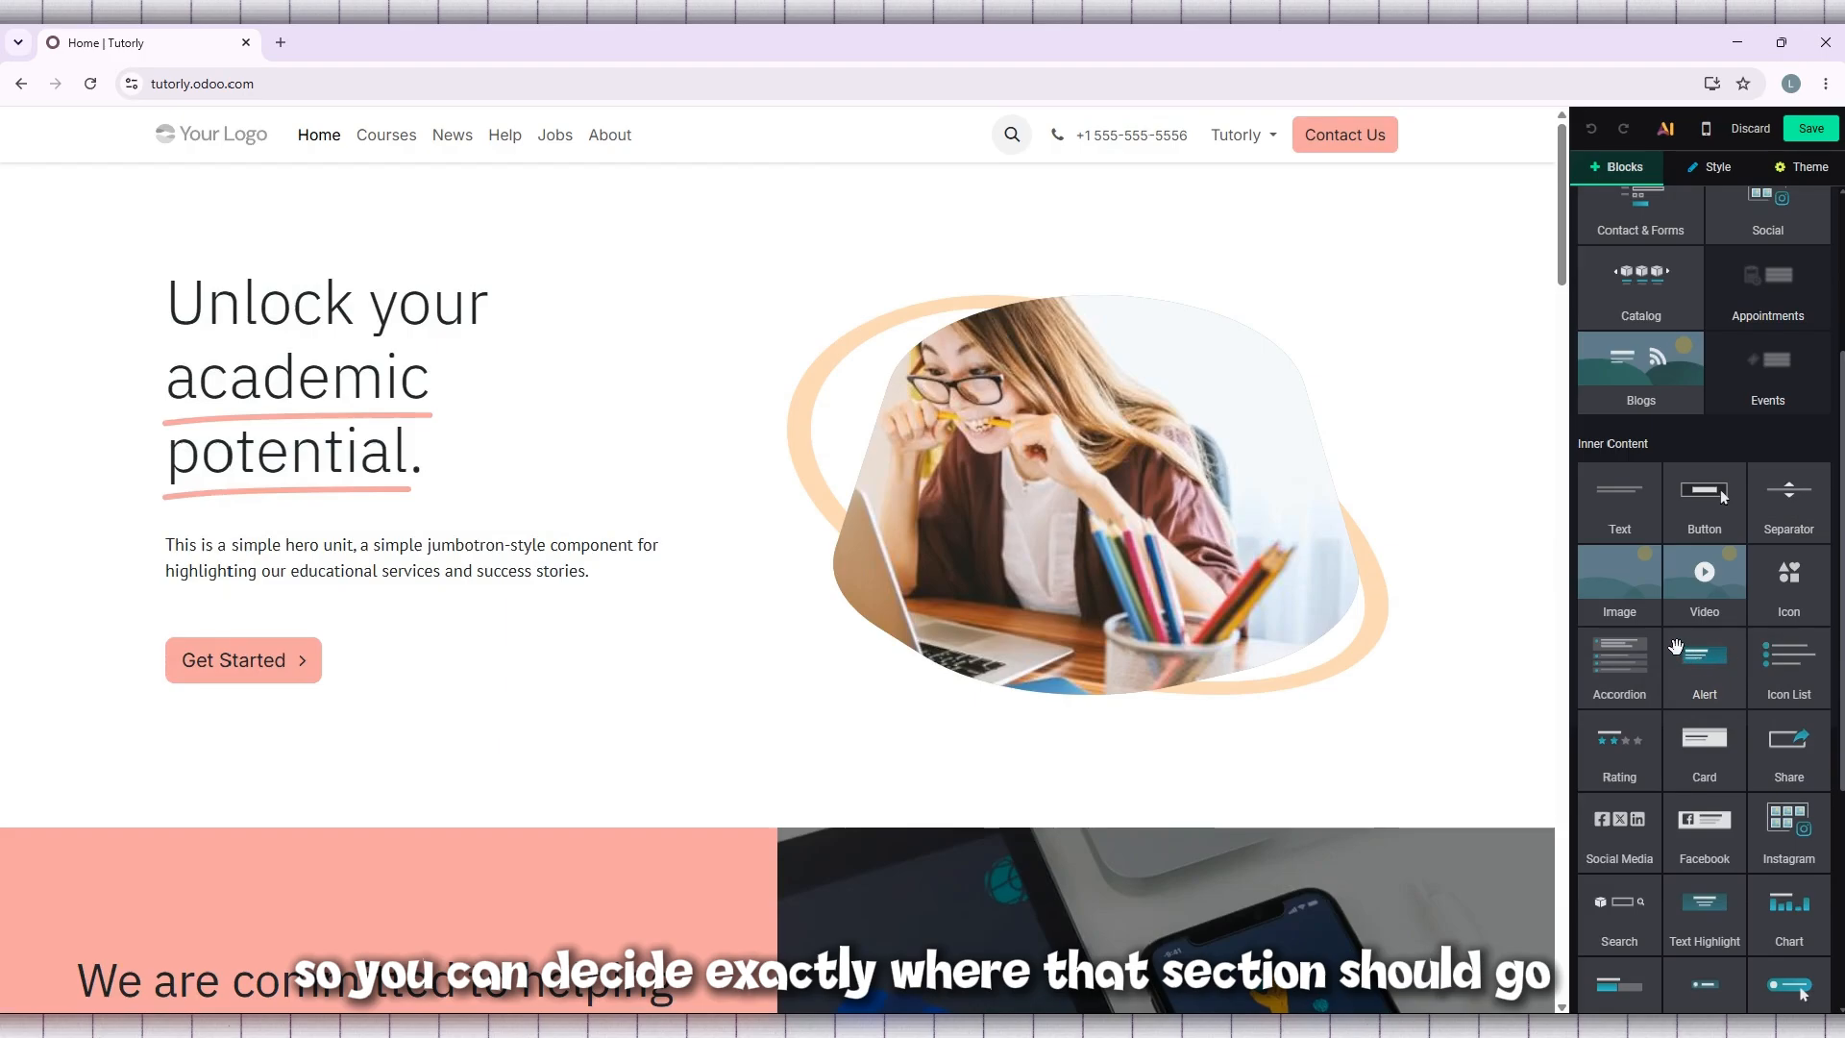
scroll(1641, 397, up, 2)
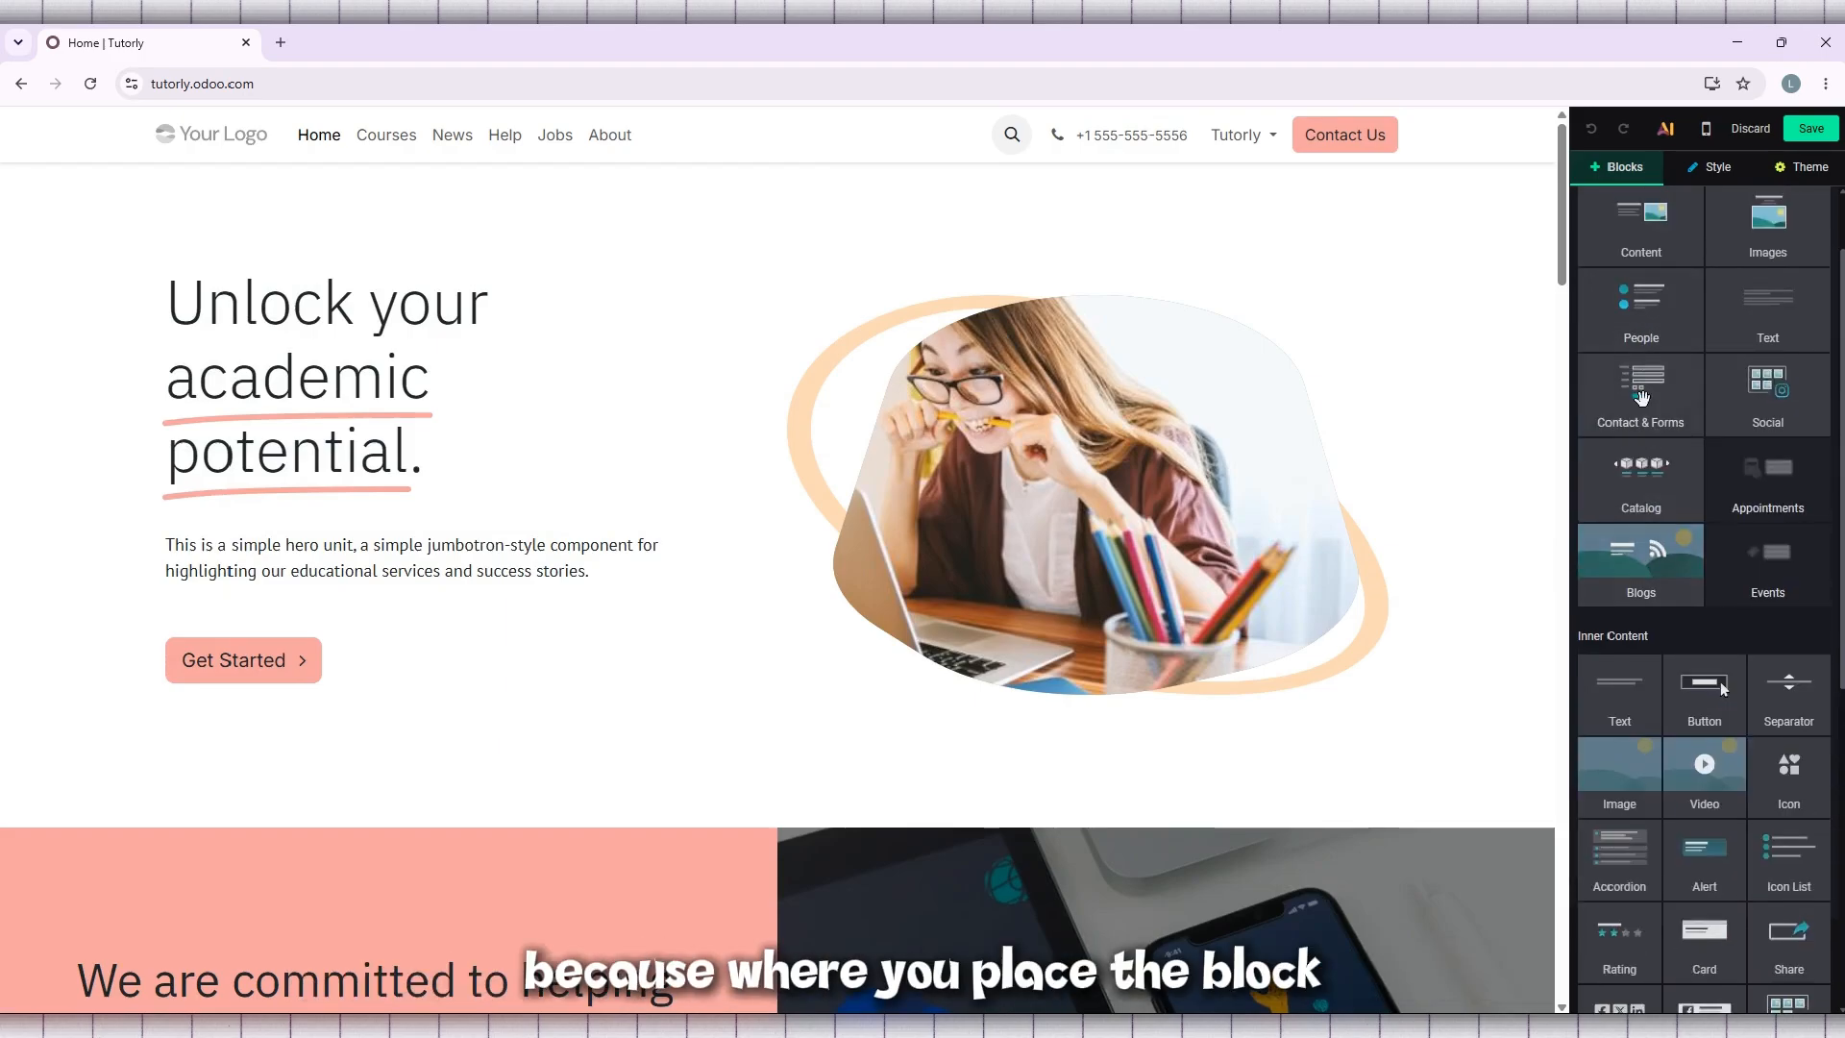
Place a Catalog block between the hero section and the section below it, and browse the Catalog templates offered
drag(1631, 483, 829, 838)
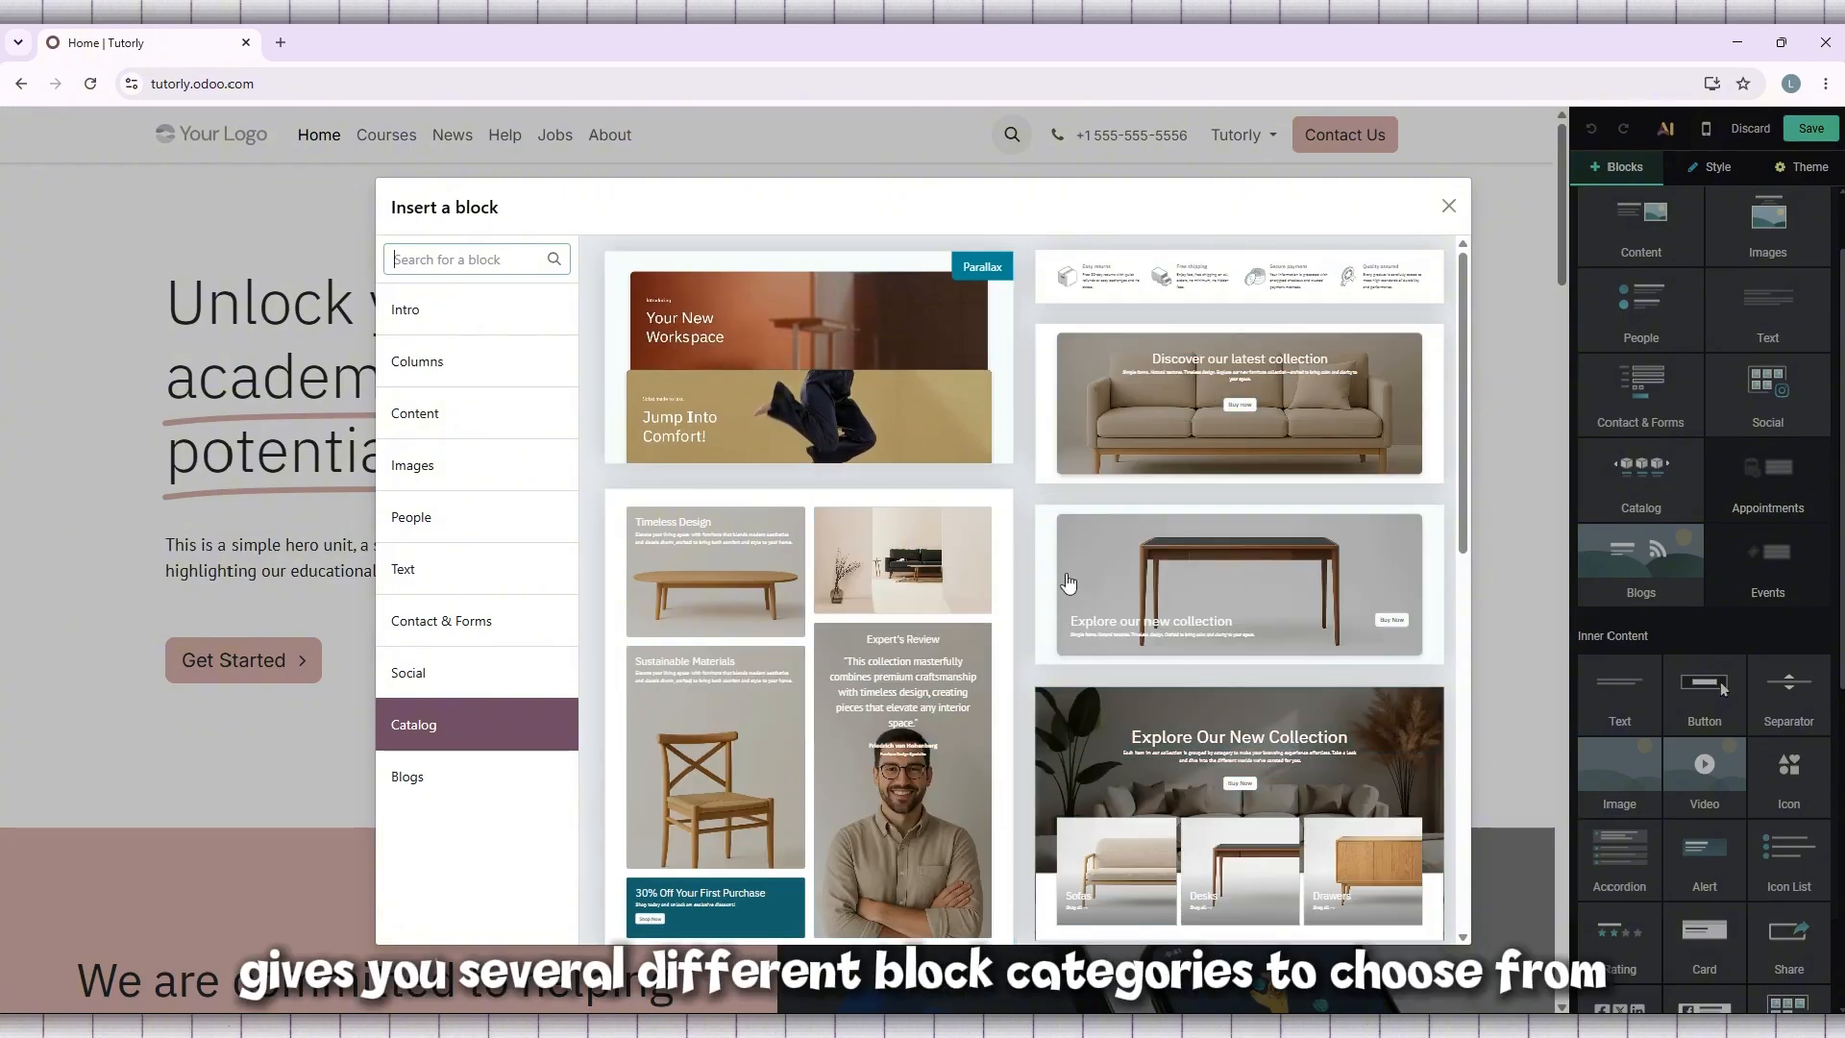
scroll(1148, 579, down, 1)
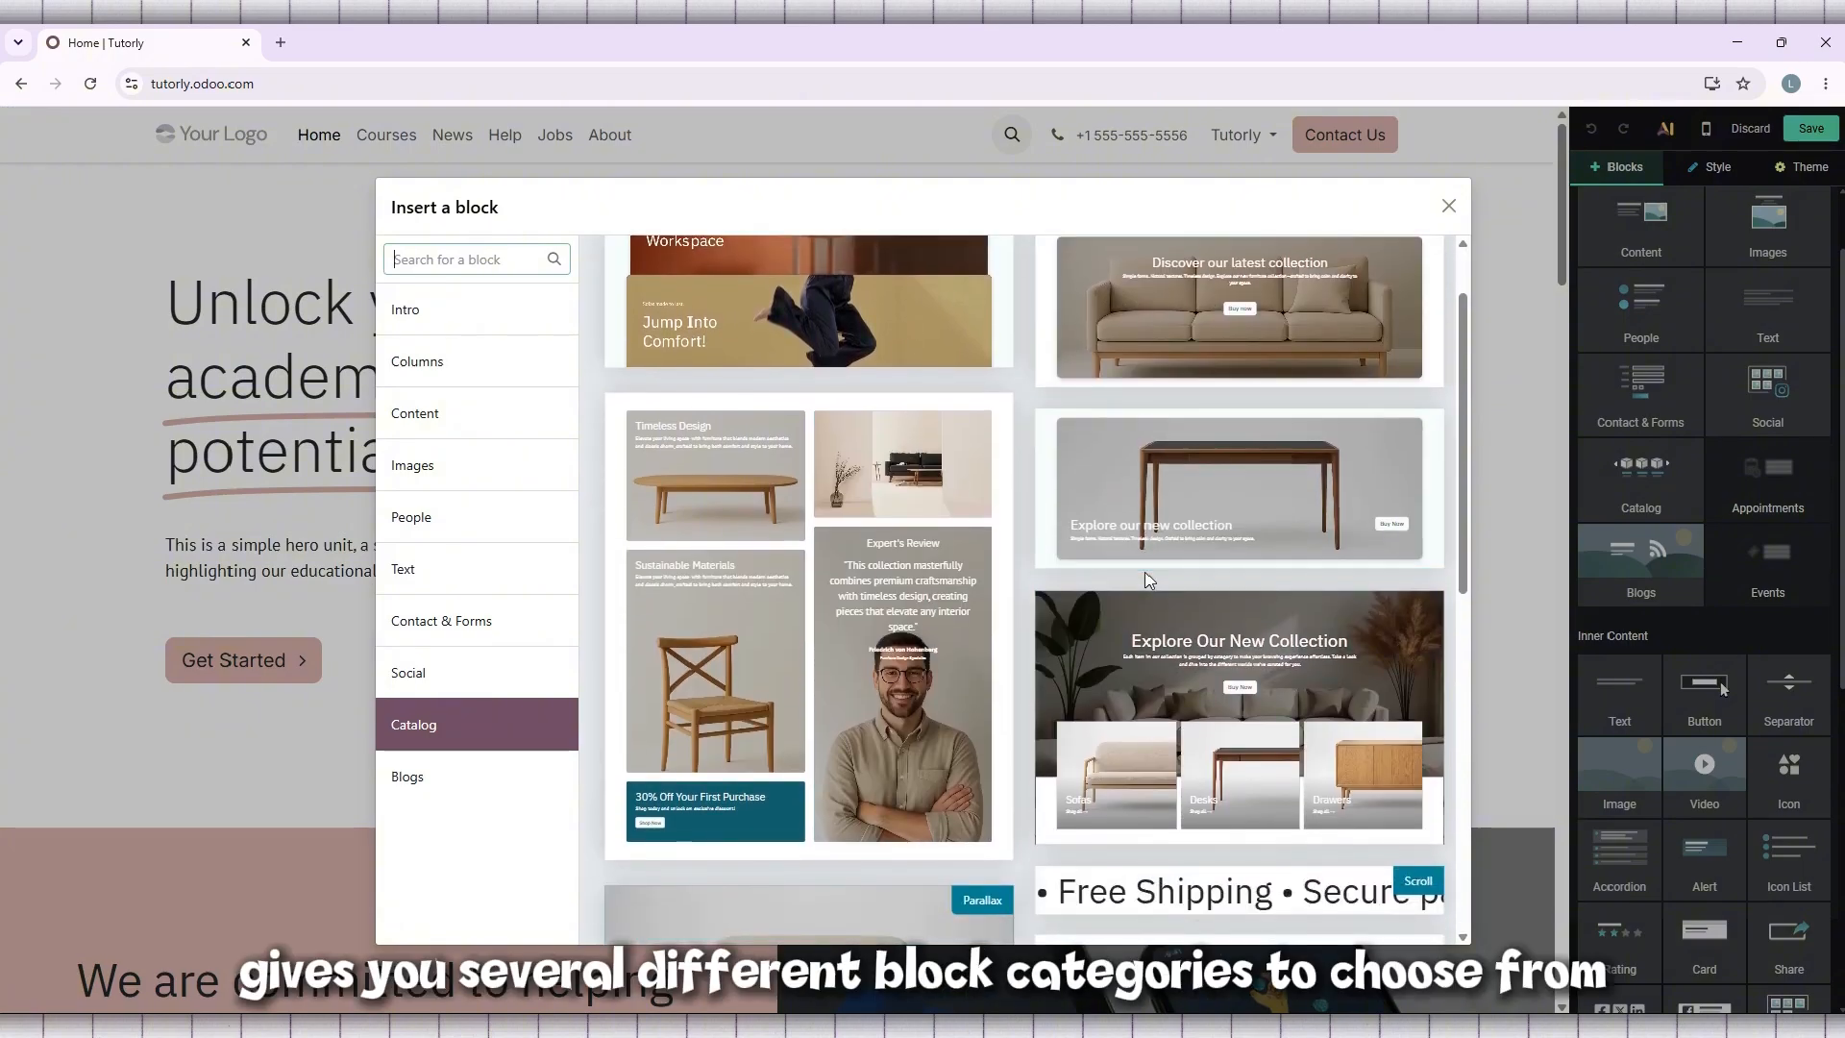
scroll(1148, 579, down, 2)
scroll(1148, 580, down, 1)
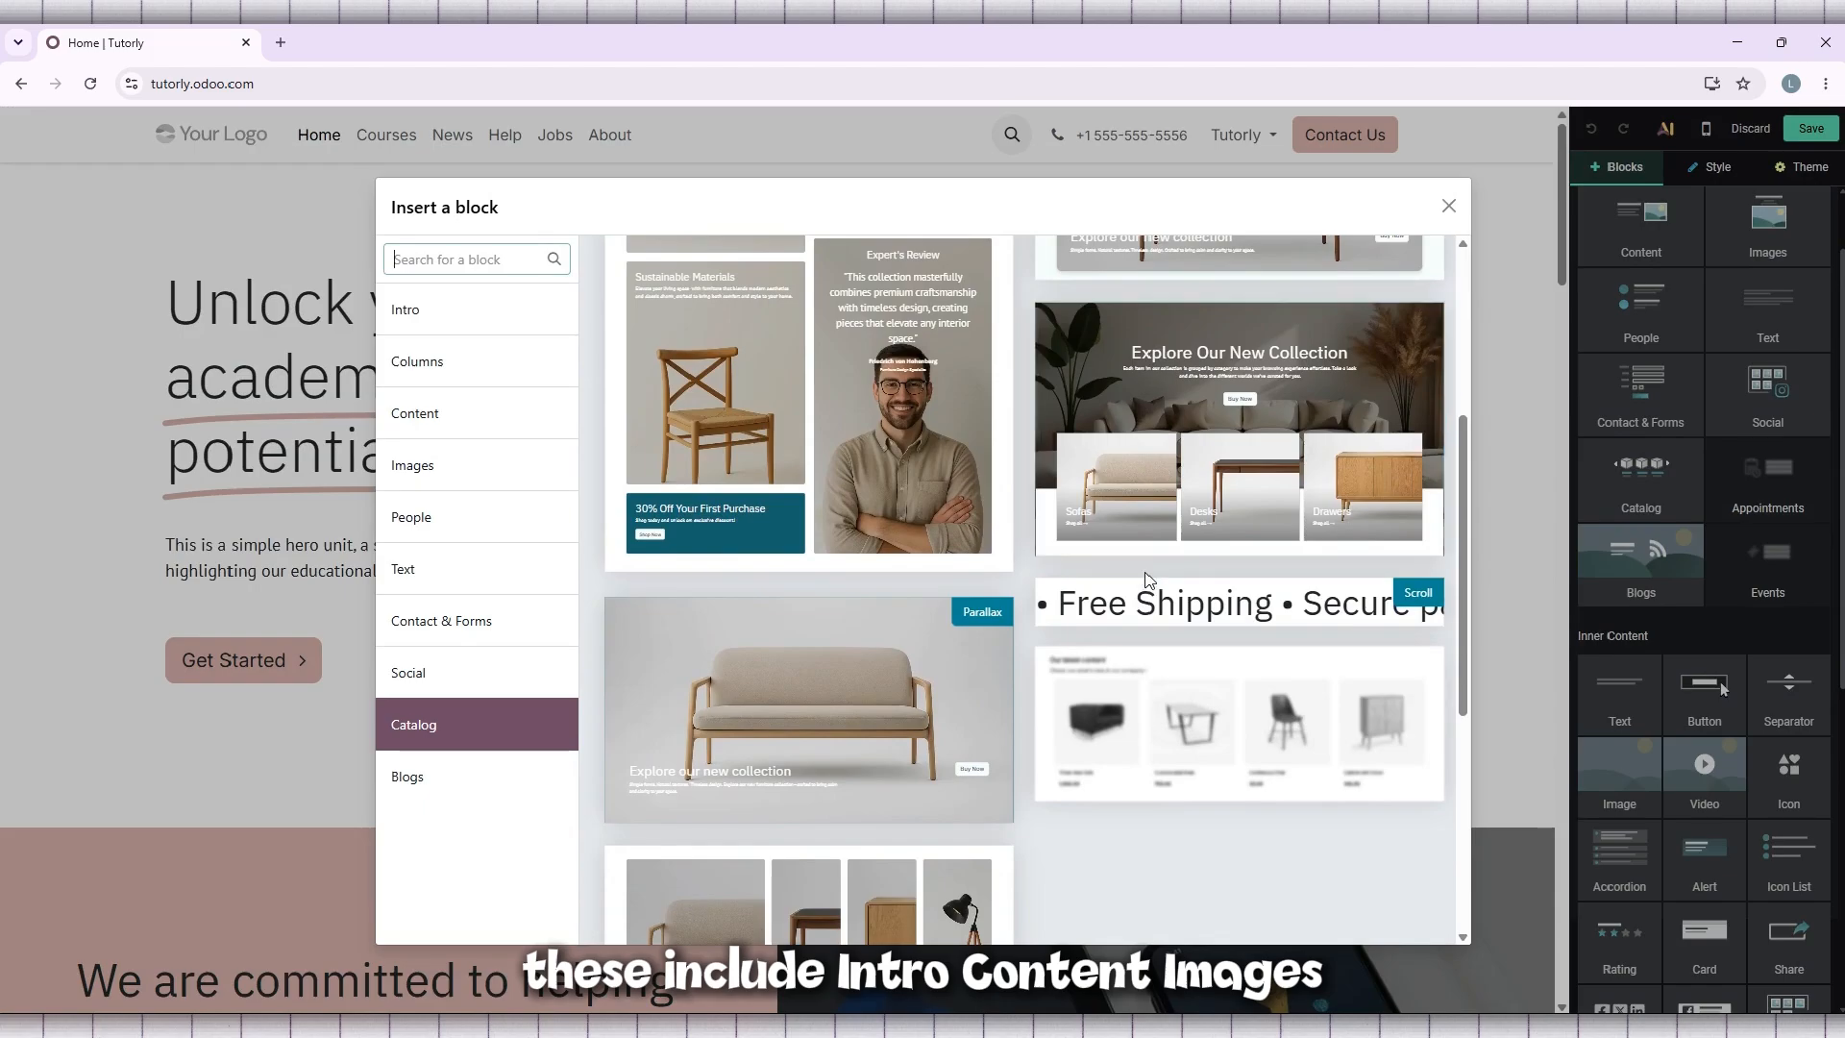
scroll(1148, 579, down, 2)
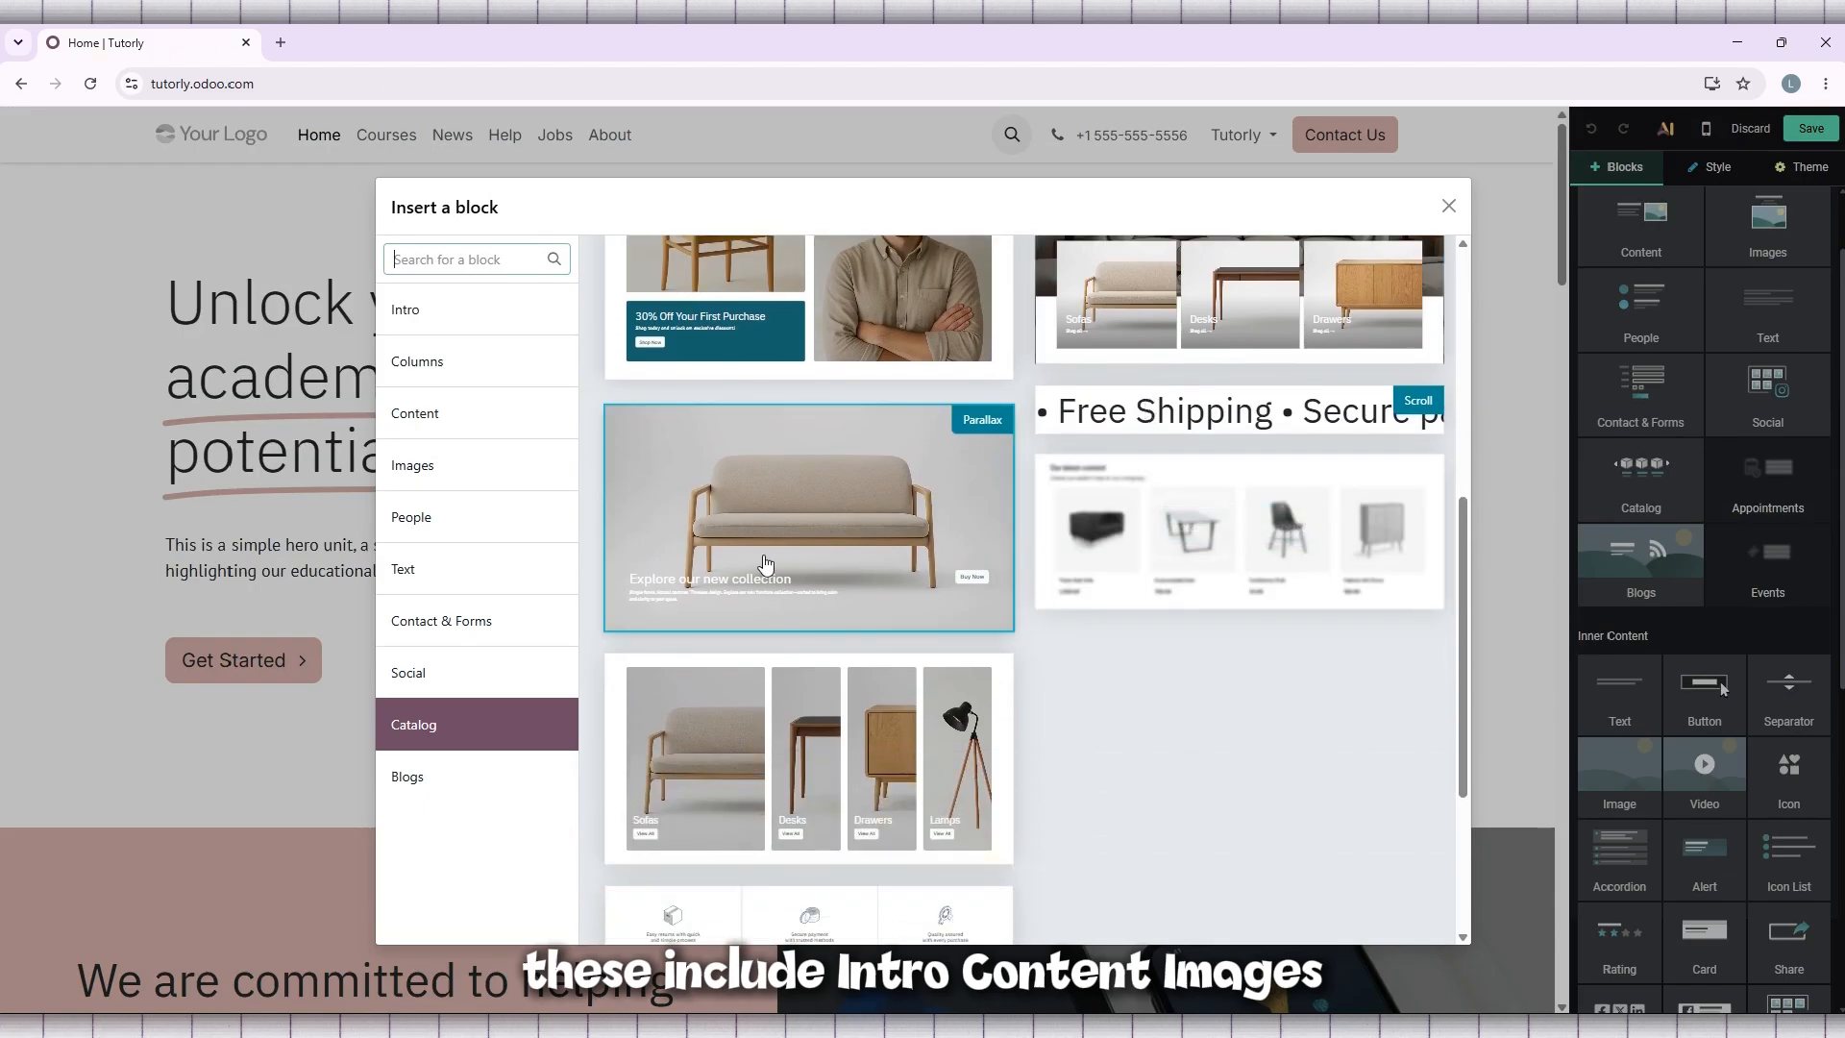
scroll(766, 563, down, 1)
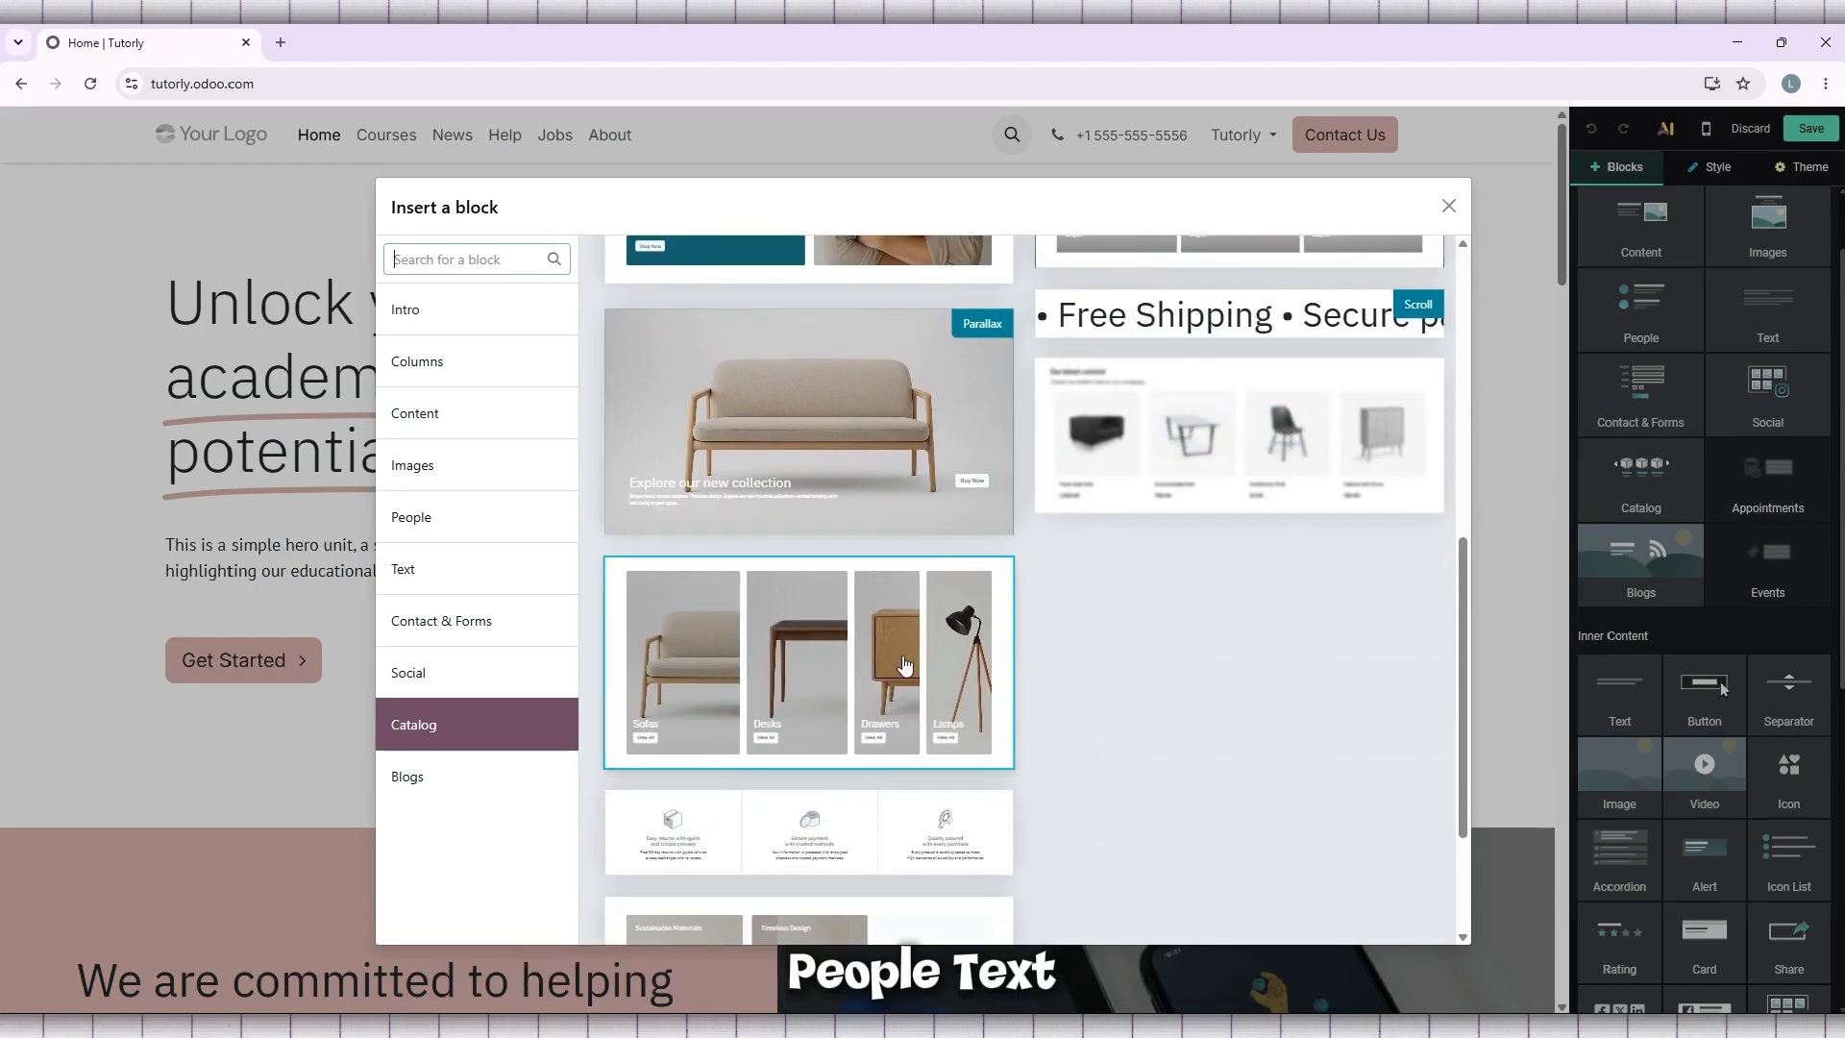
scroll(904, 665, down, 2)
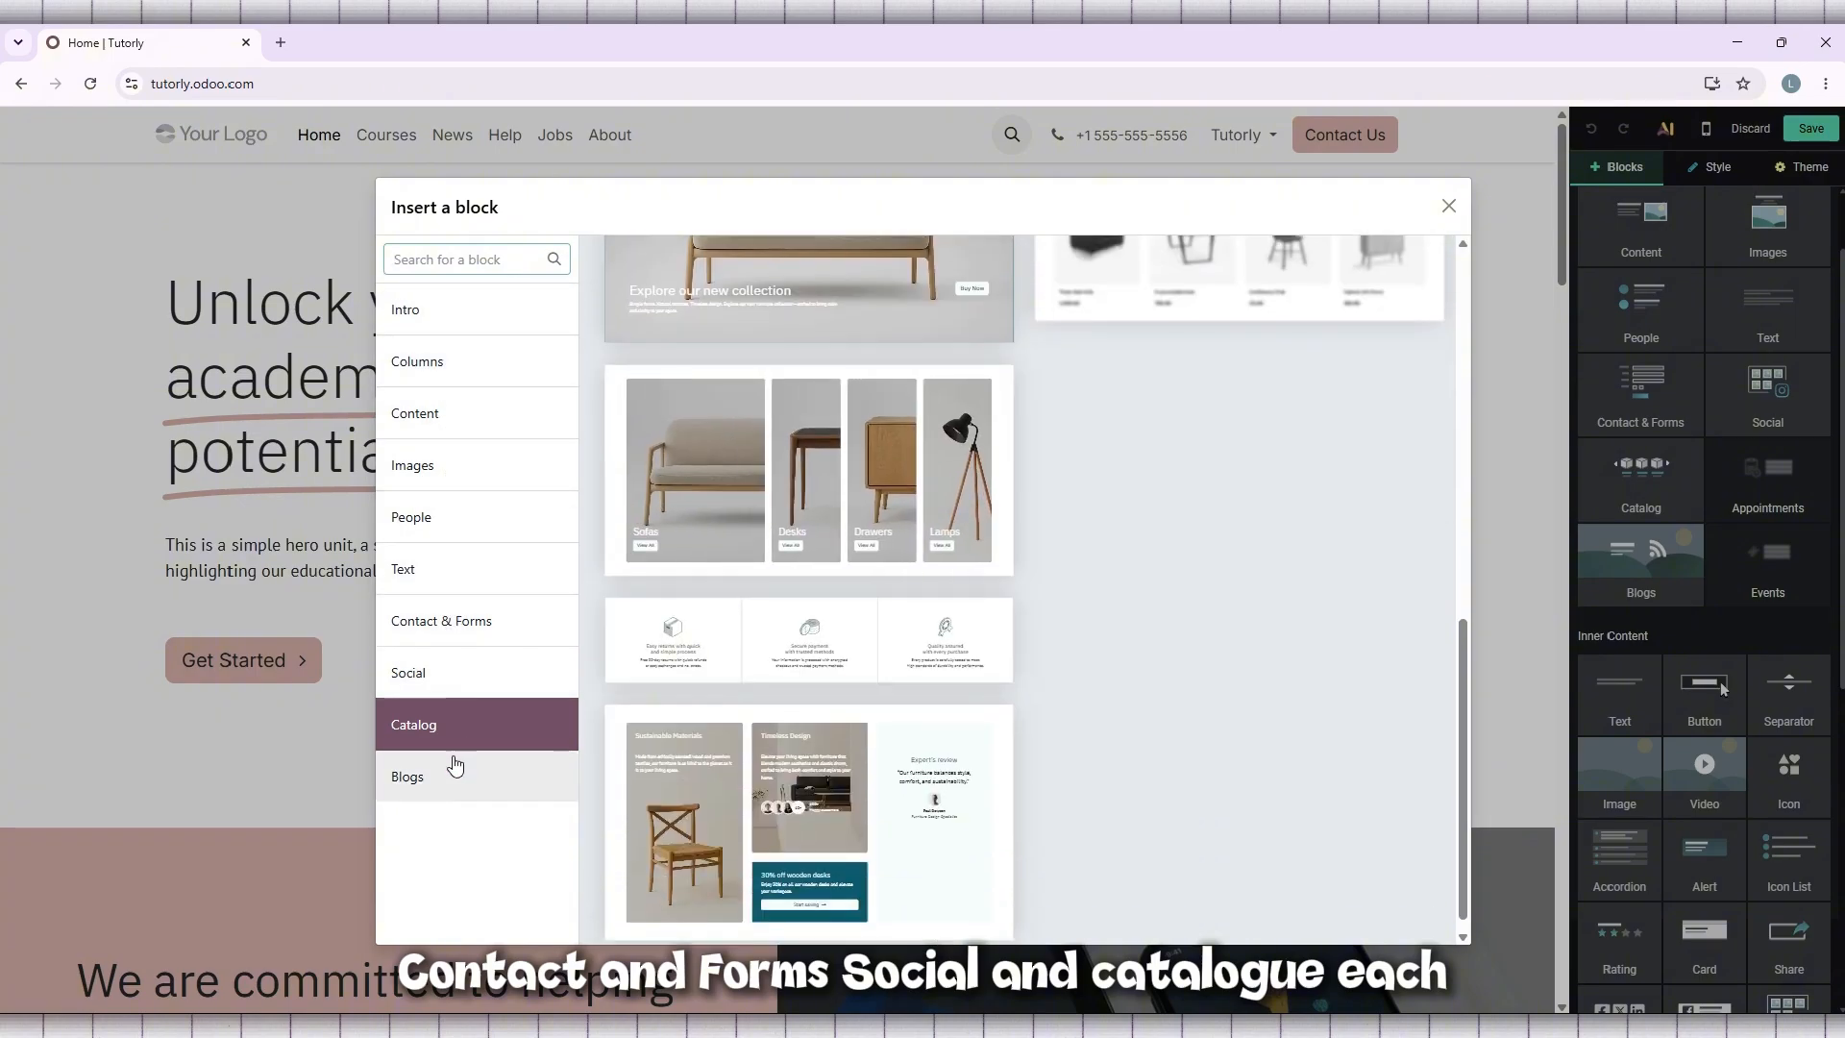
Compare the block templates in the Intro, Columns, Content, Text, Contact & Forms, Social and Catalog categories
click(453, 317)
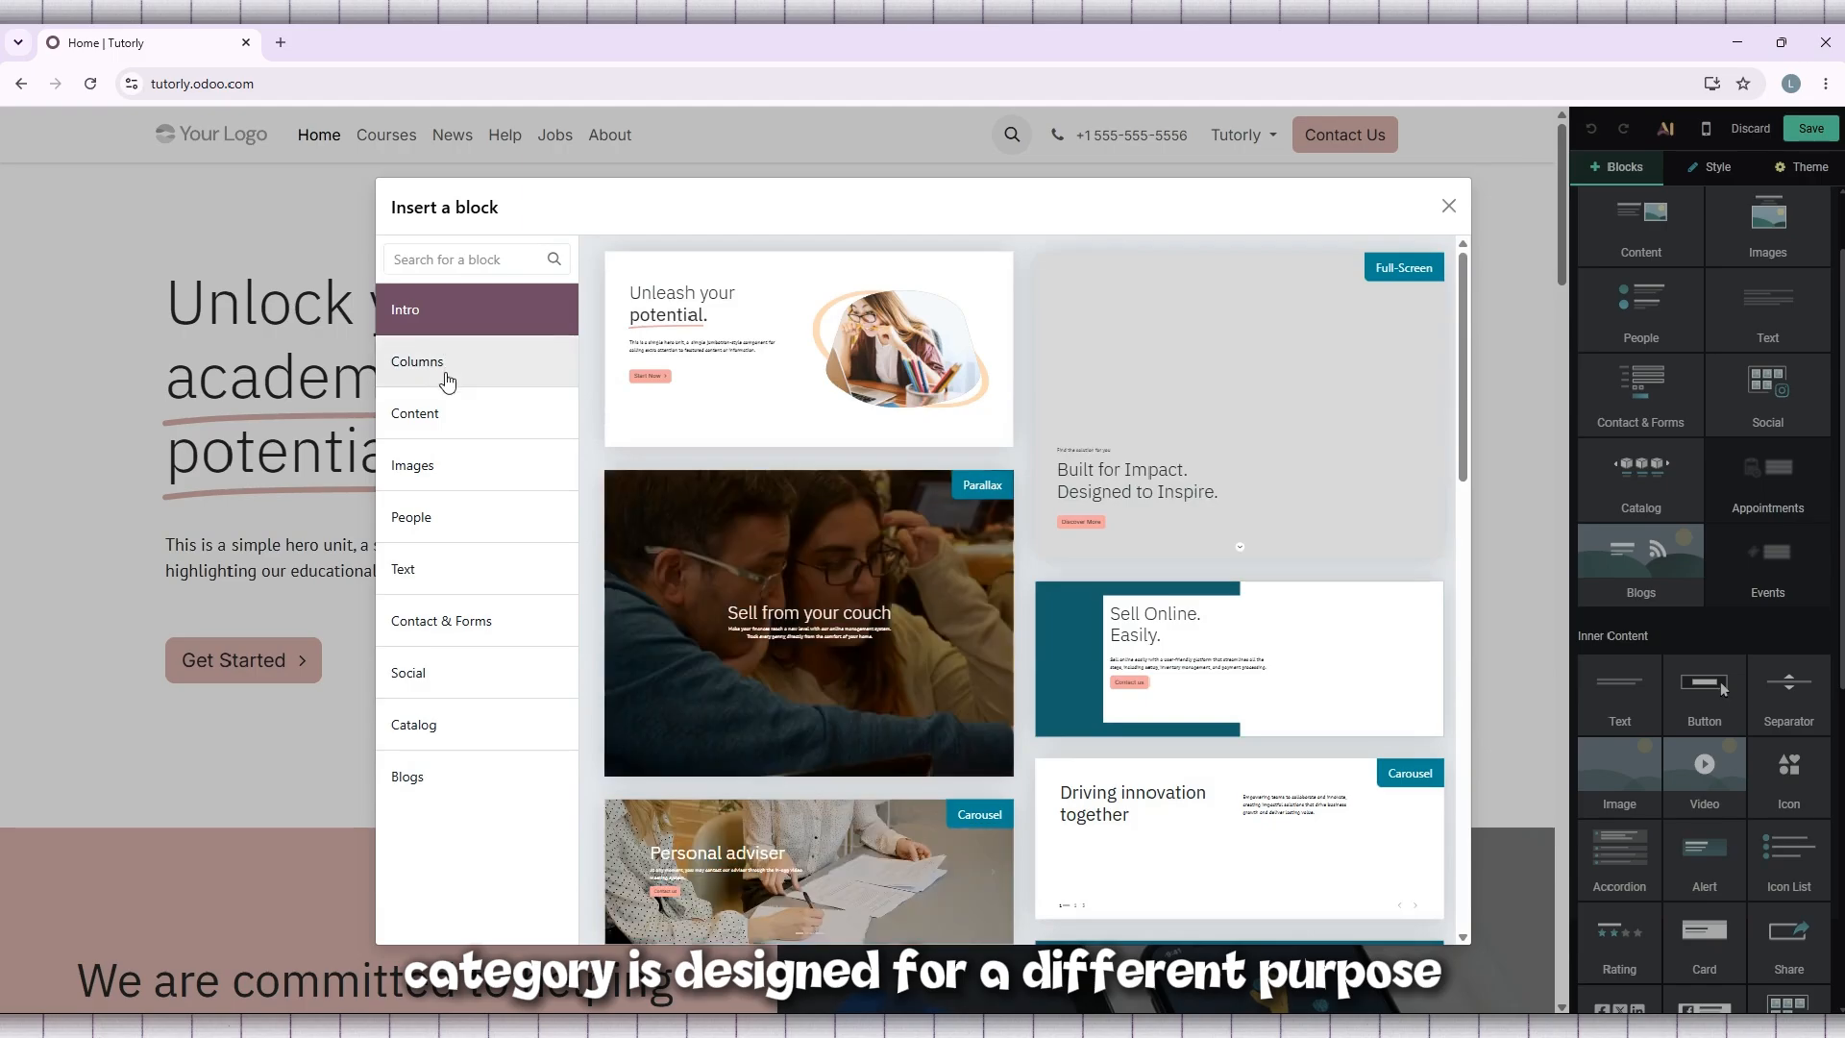
click(447, 375)
click(433, 466)
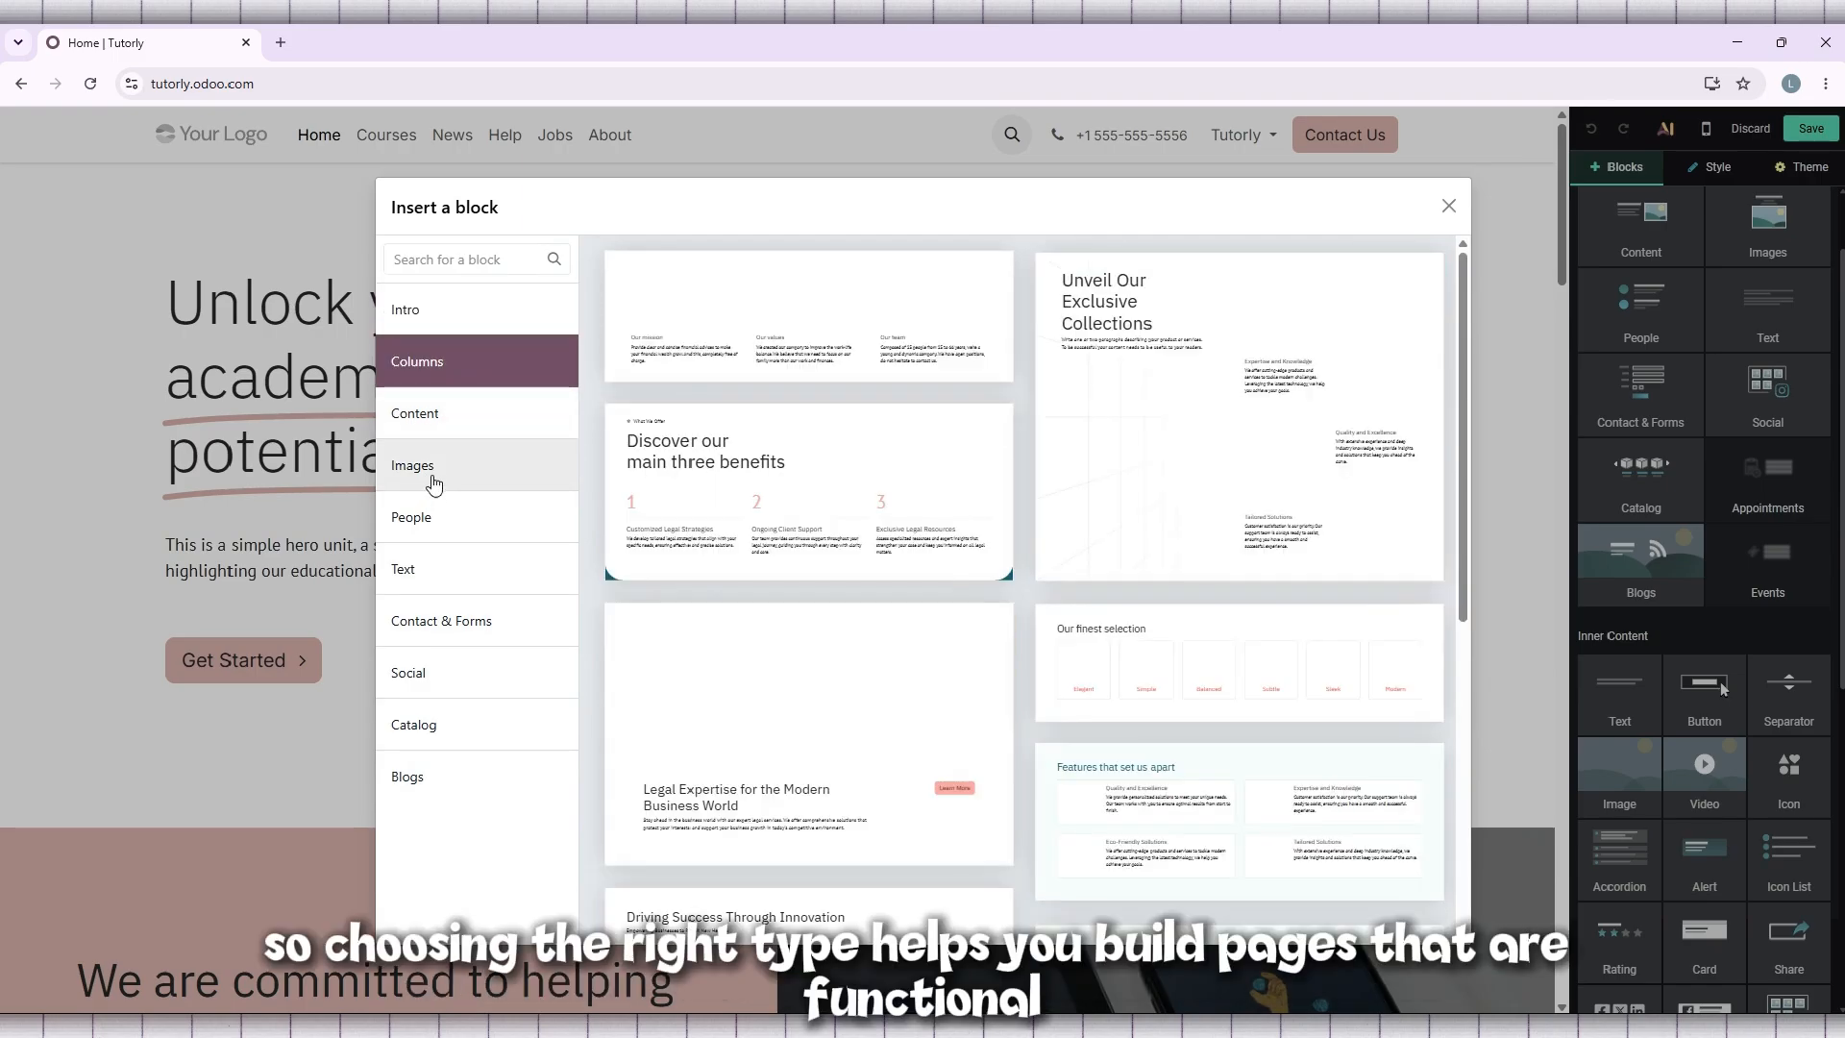
click(451, 414)
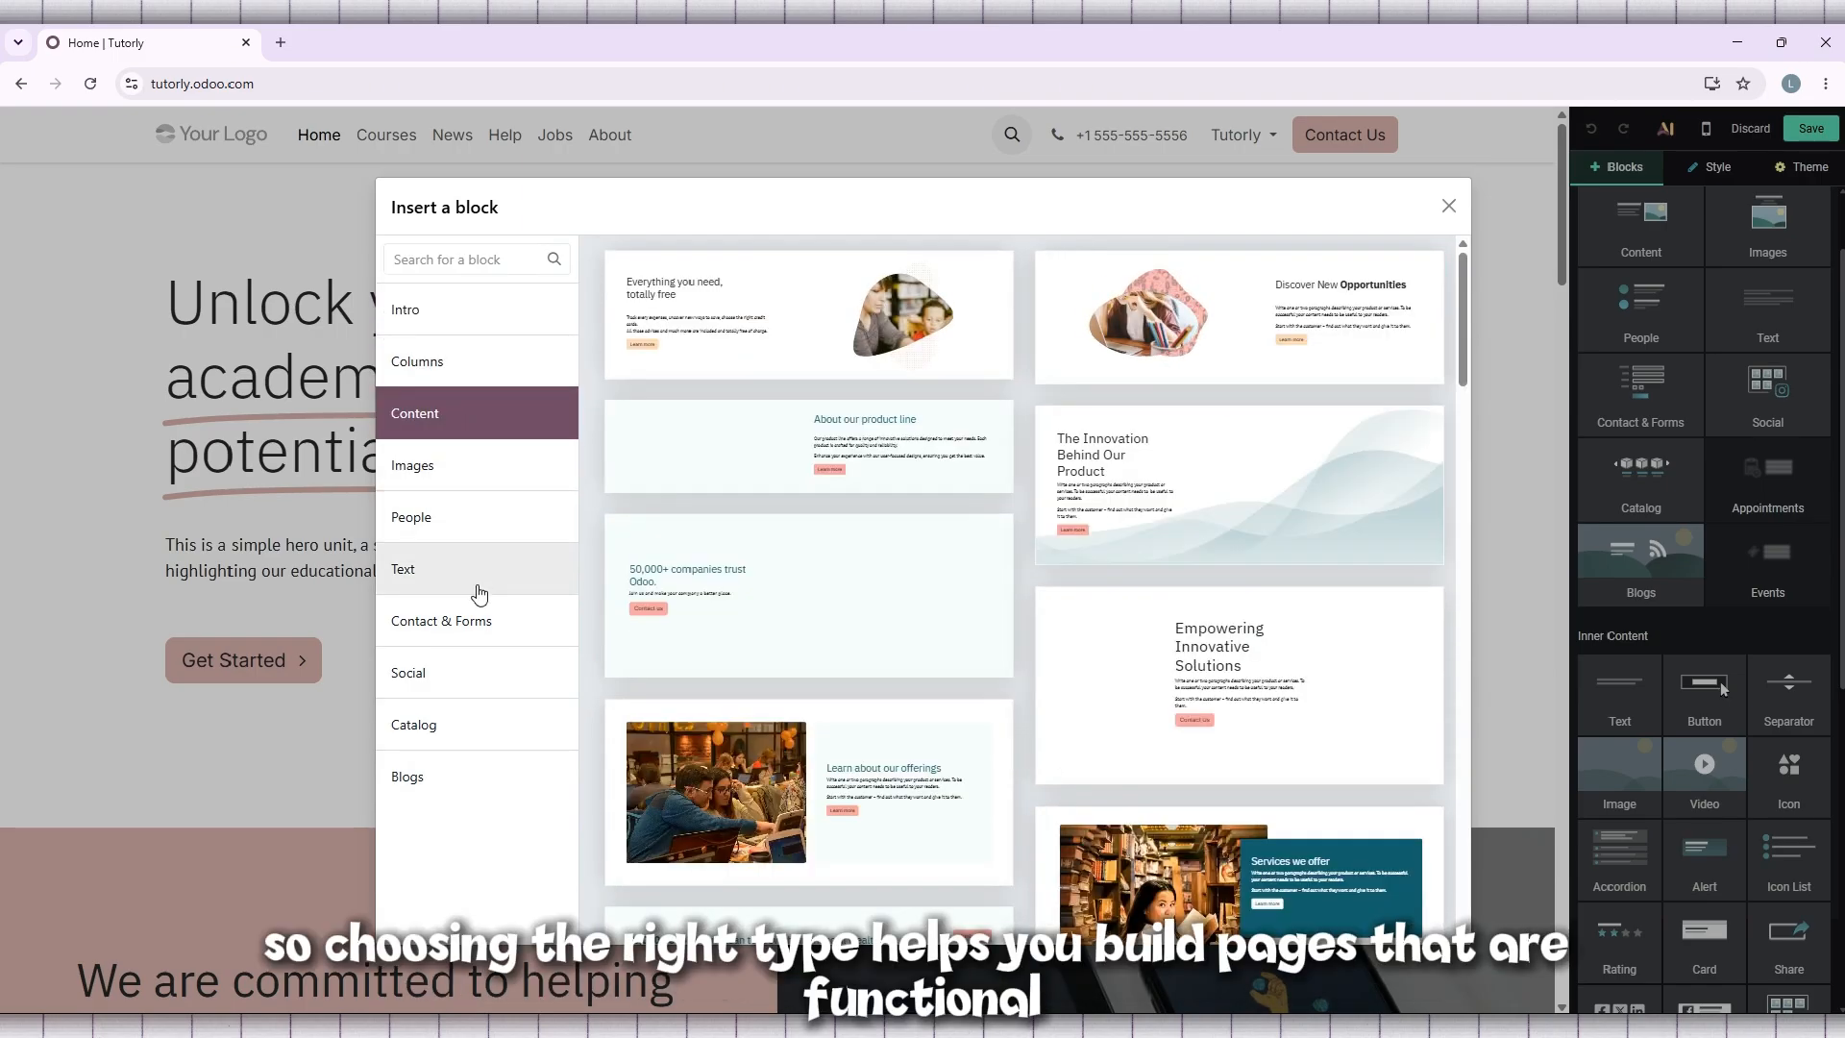
click(485, 622)
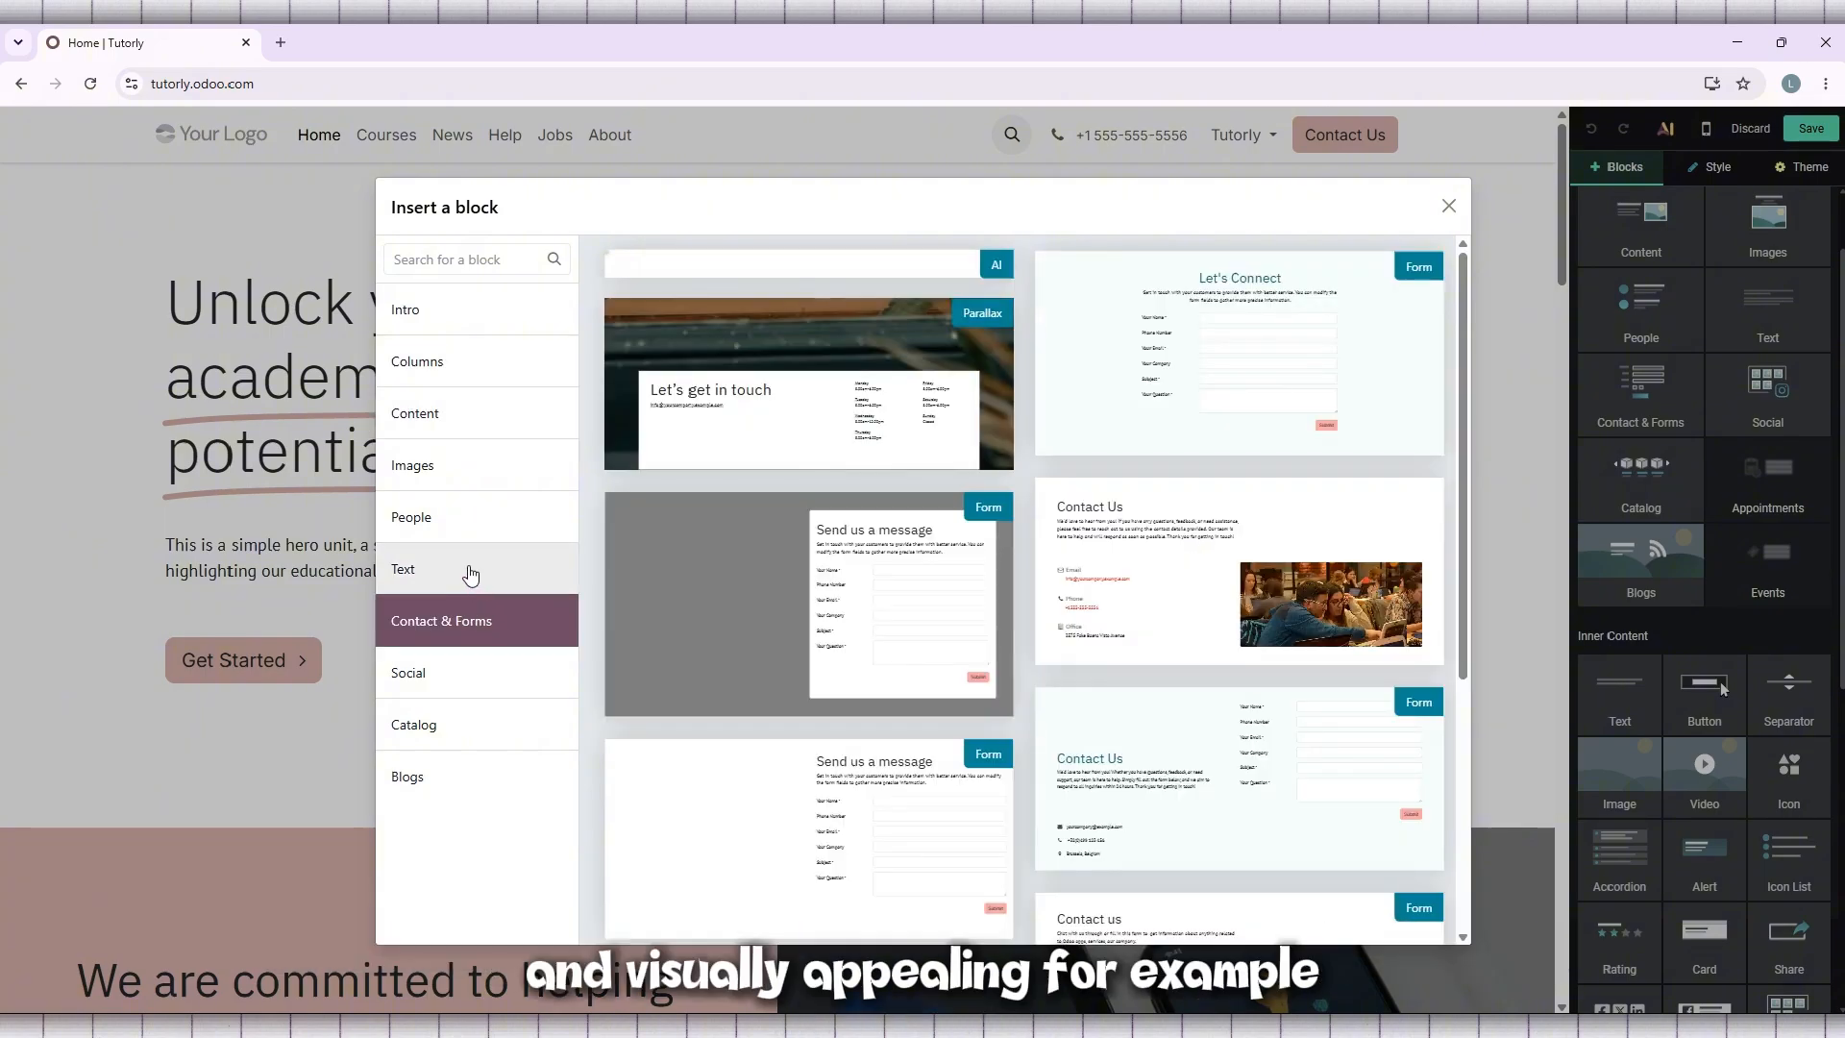
click(470, 573)
click(447, 692)
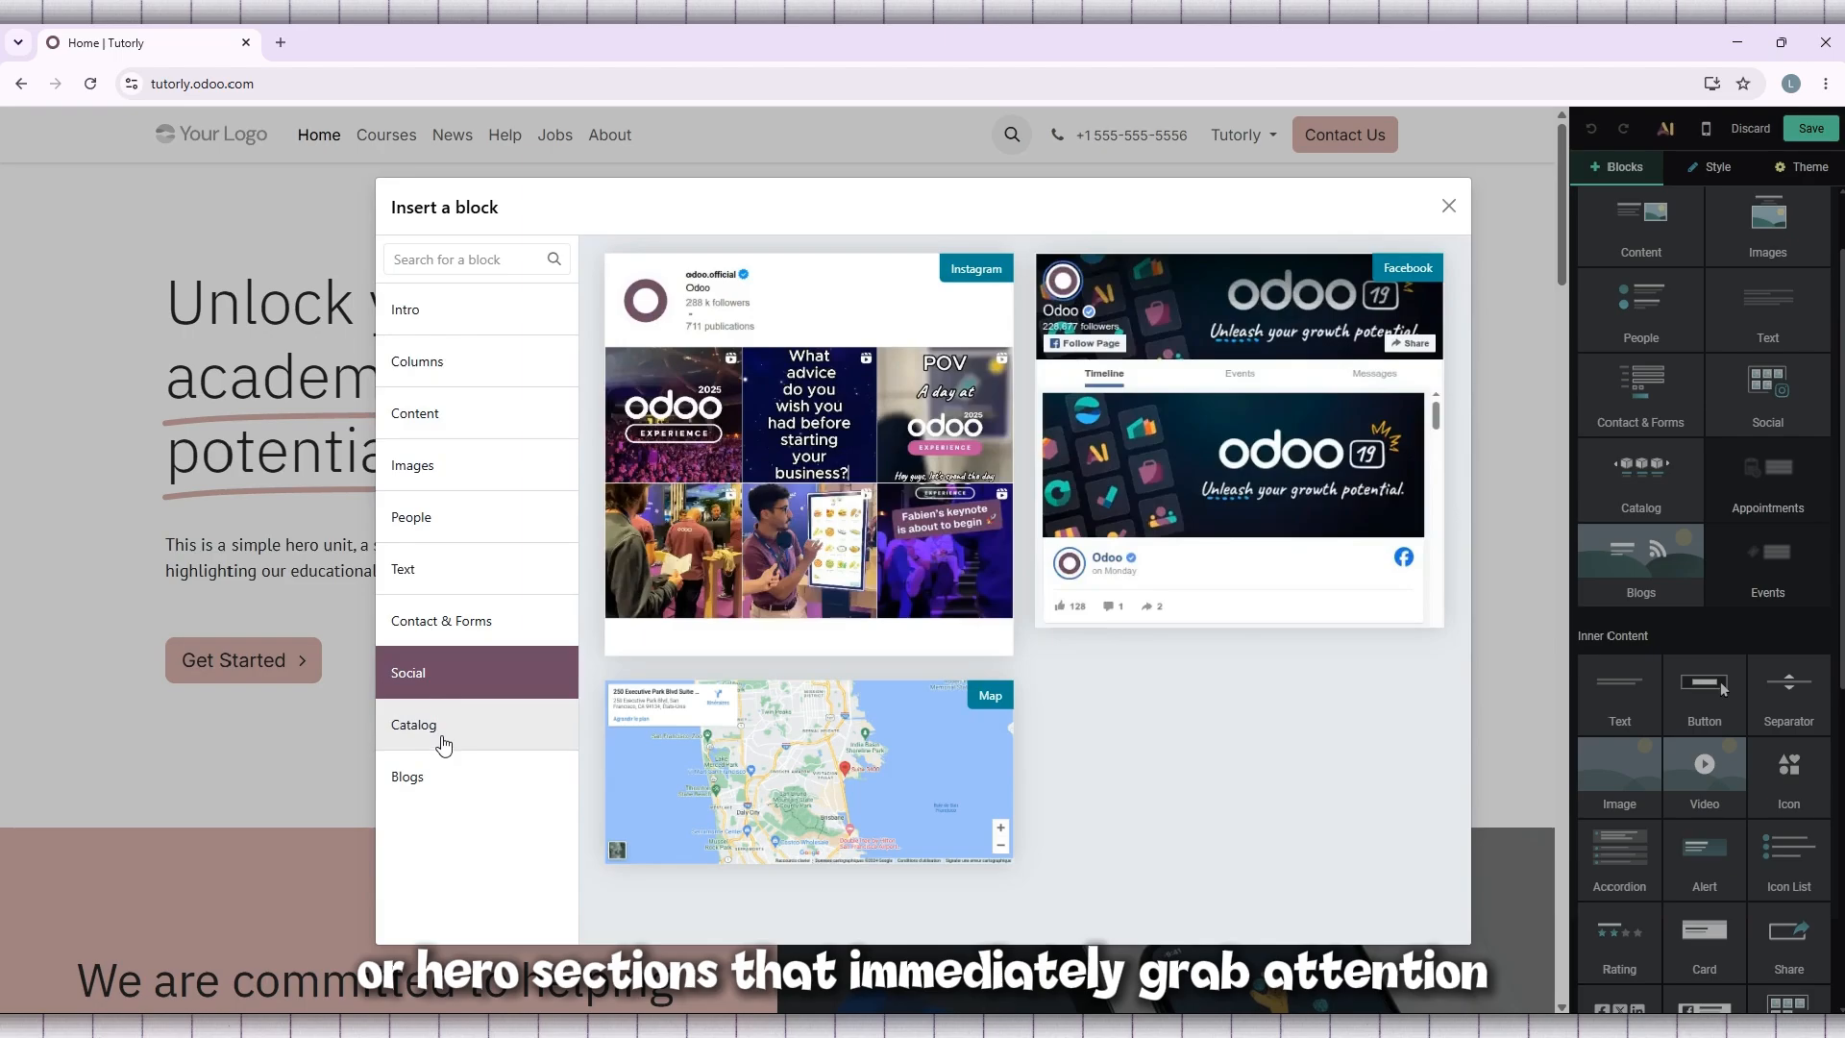
click(443, 743)
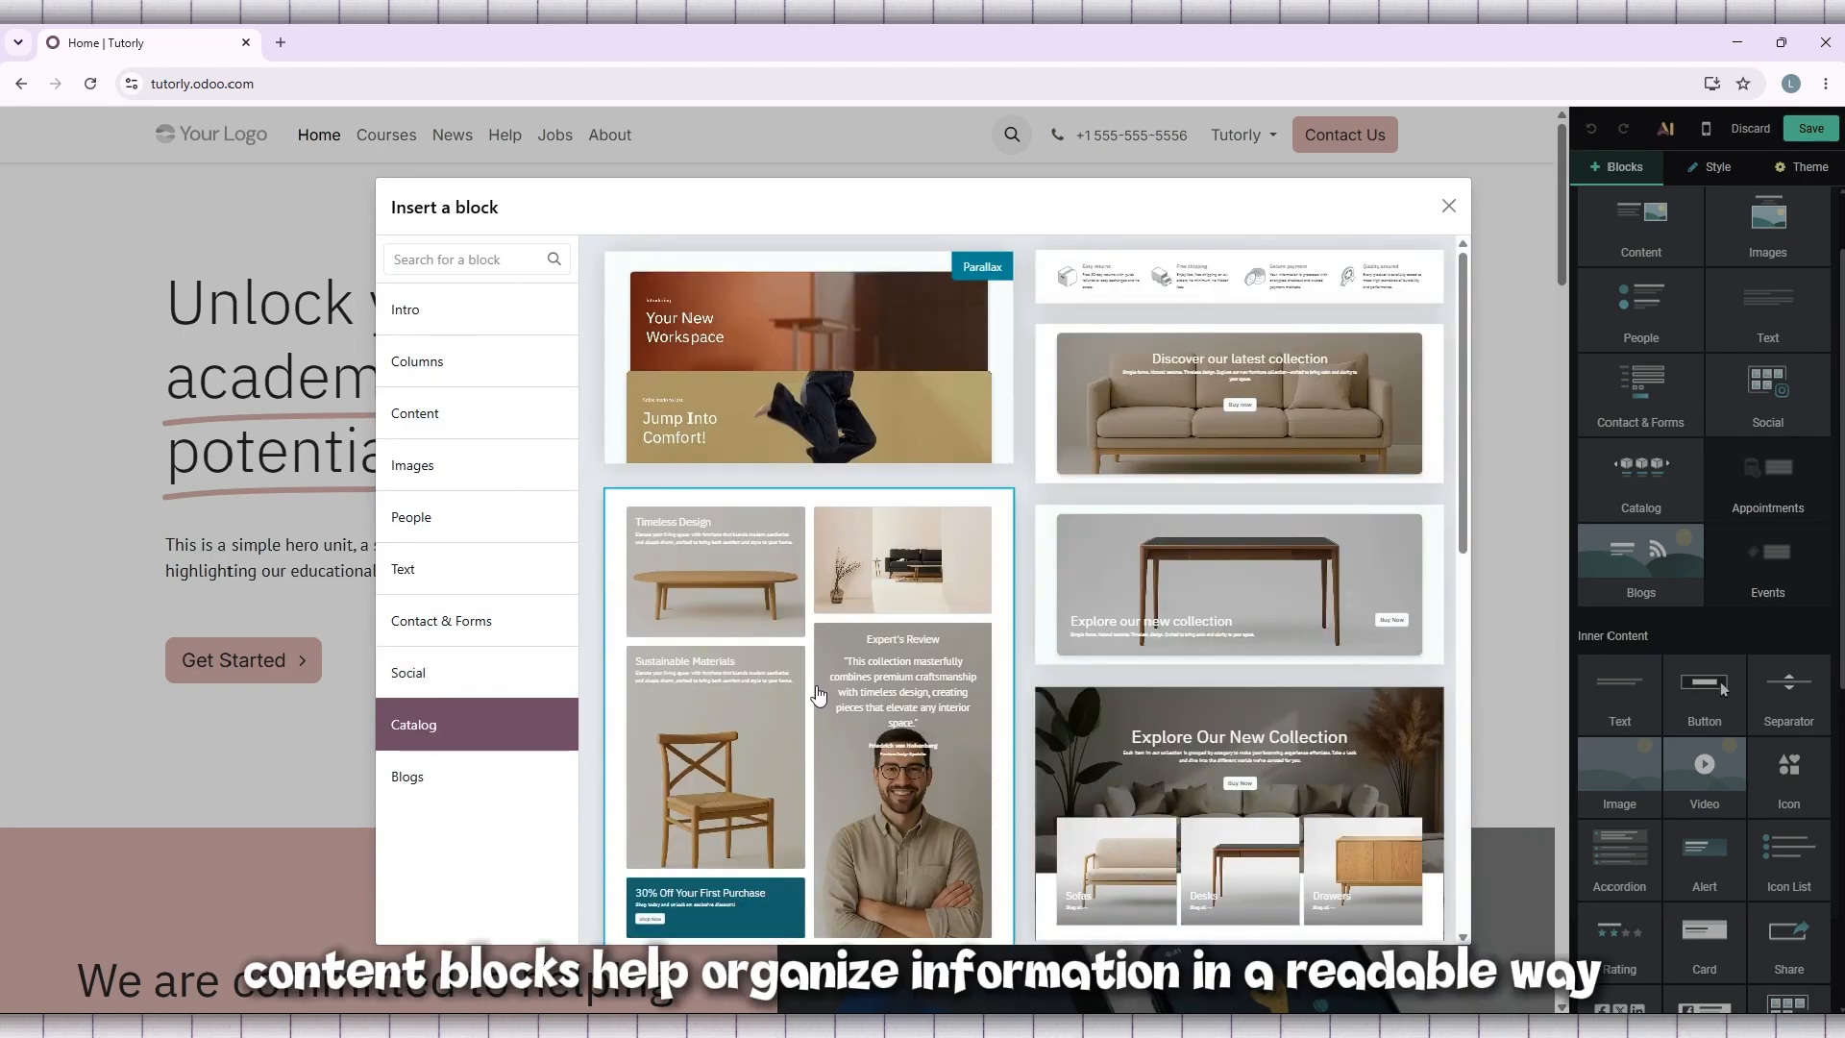
scroll(1293, 596, down, 3)
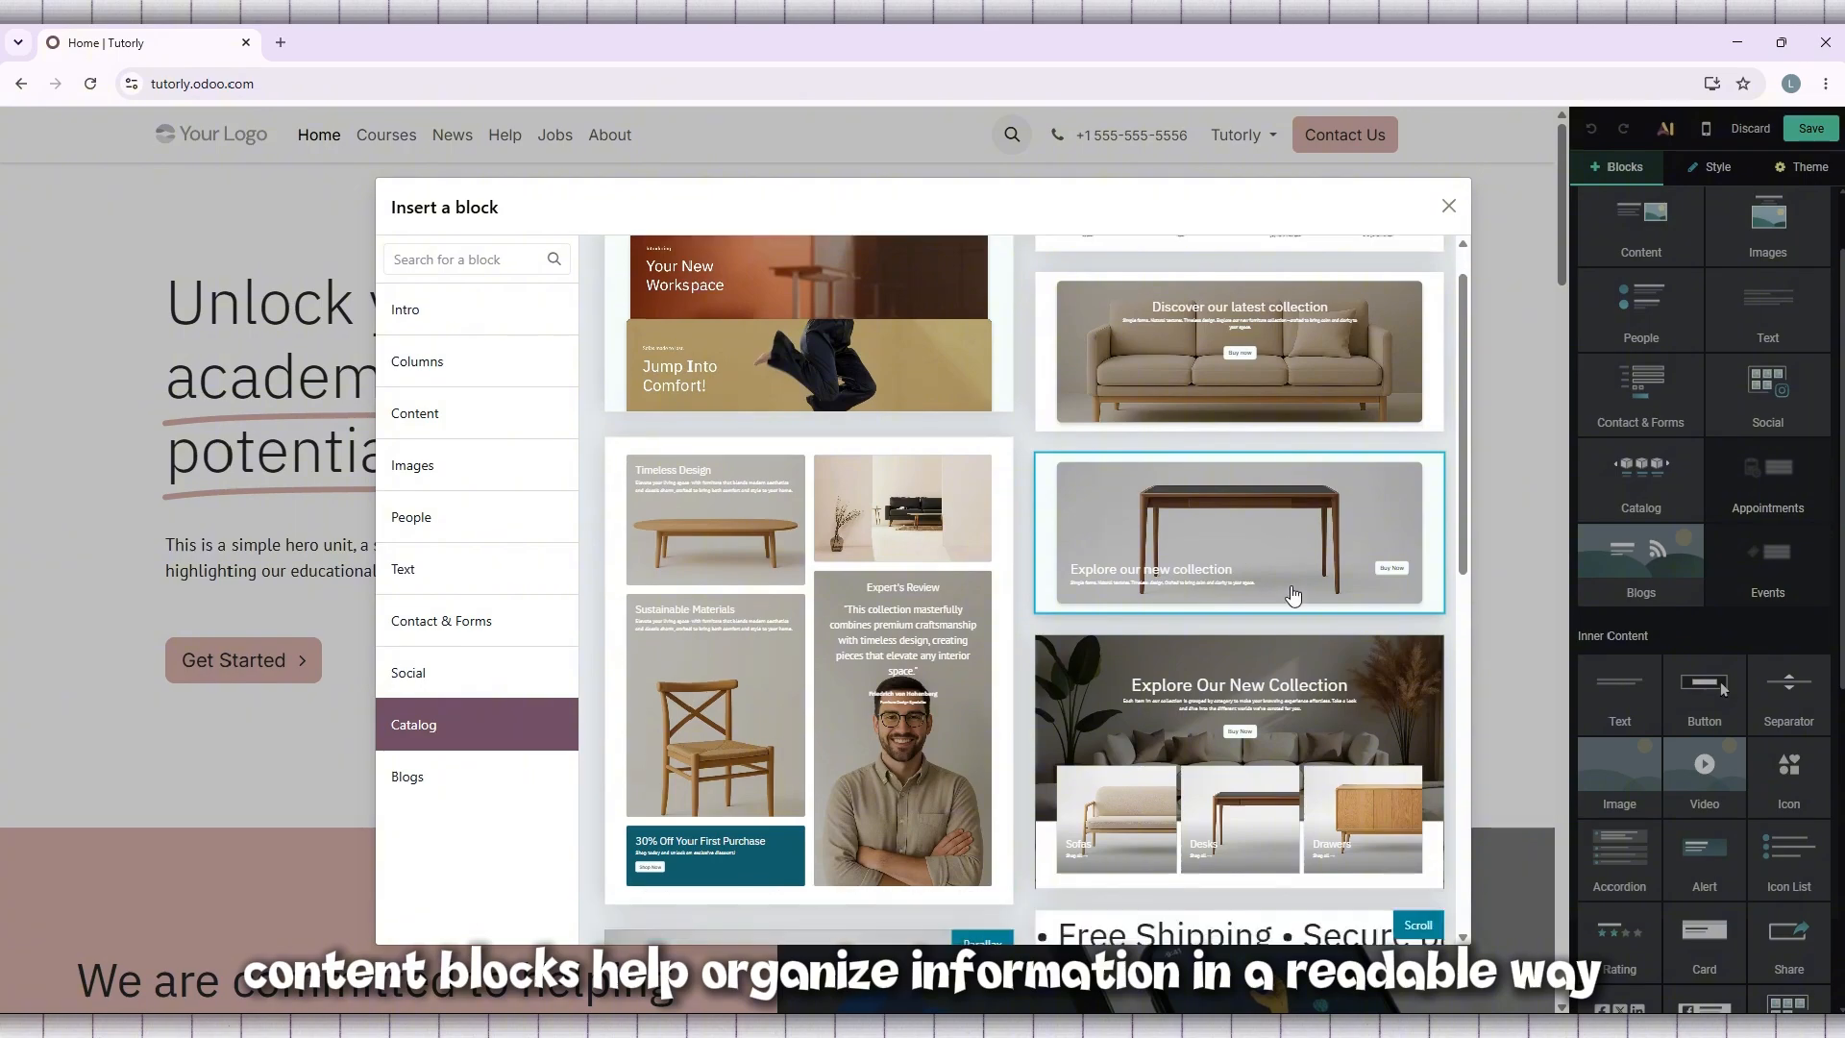
scroll(1293, 596, down, 3)
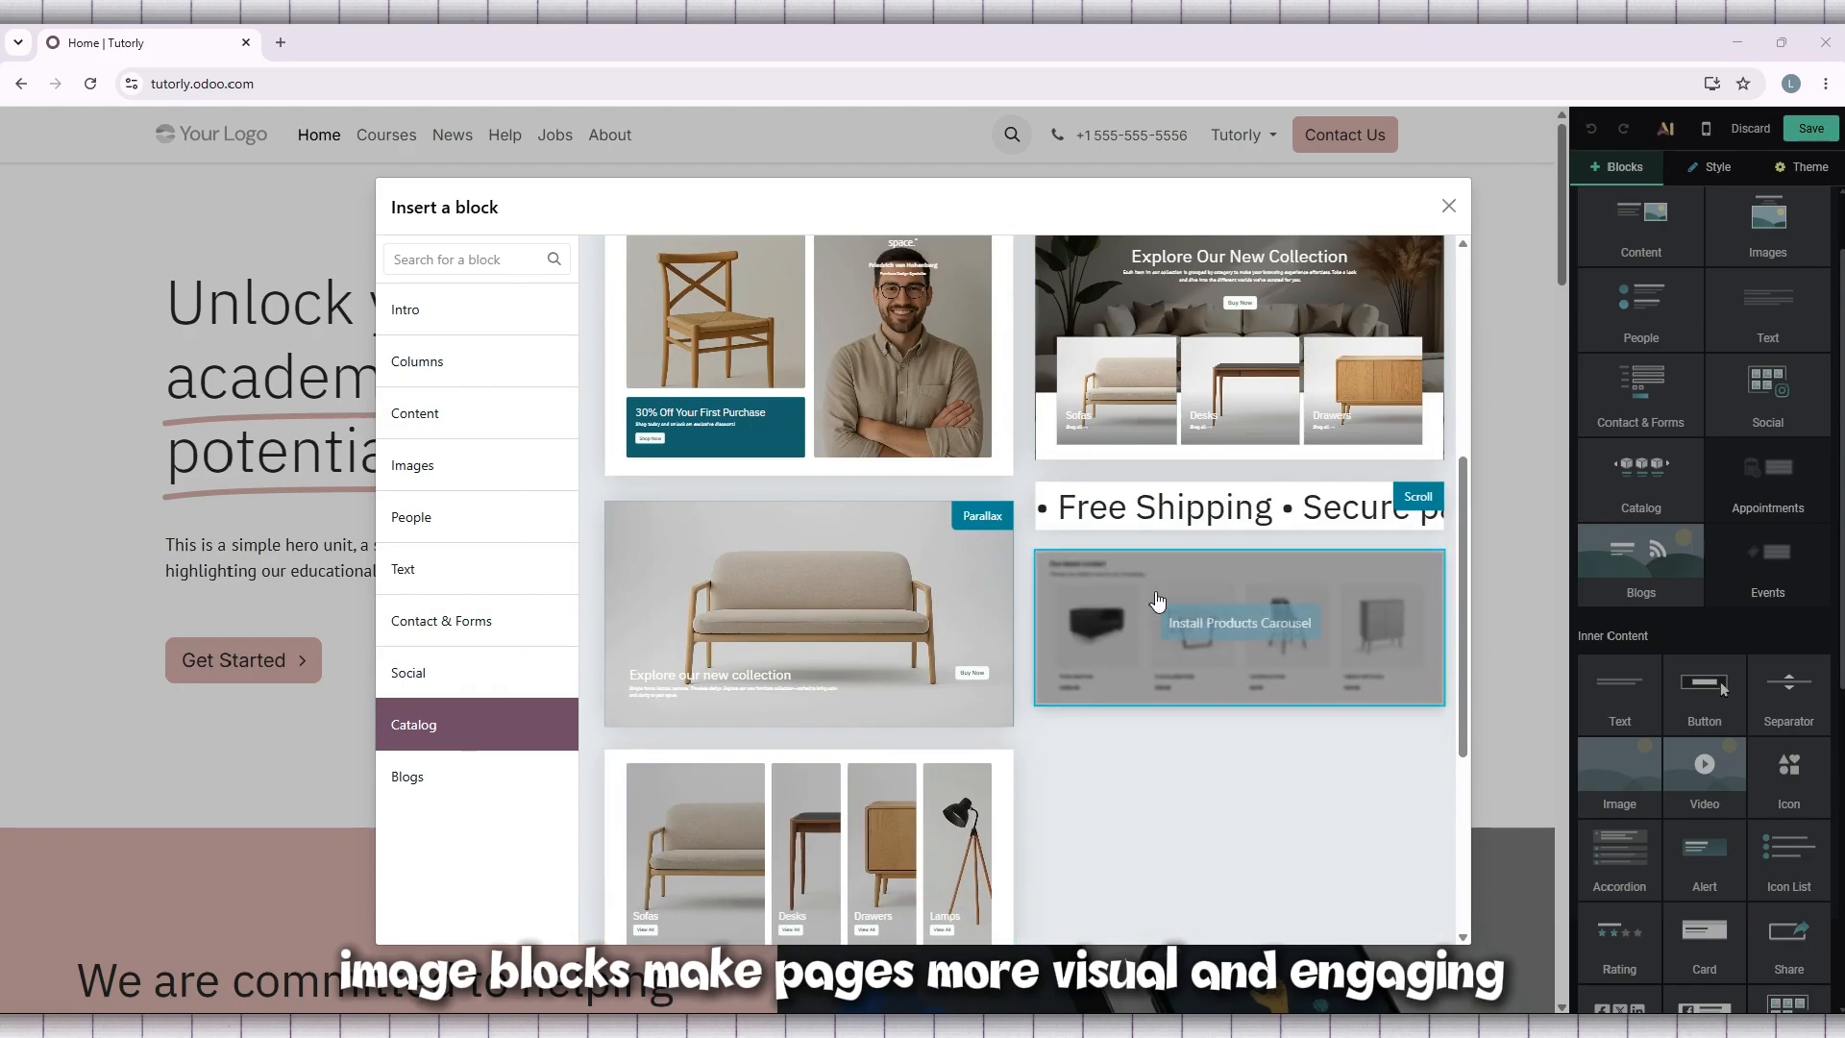
scroll(1158, 607, up, 3)
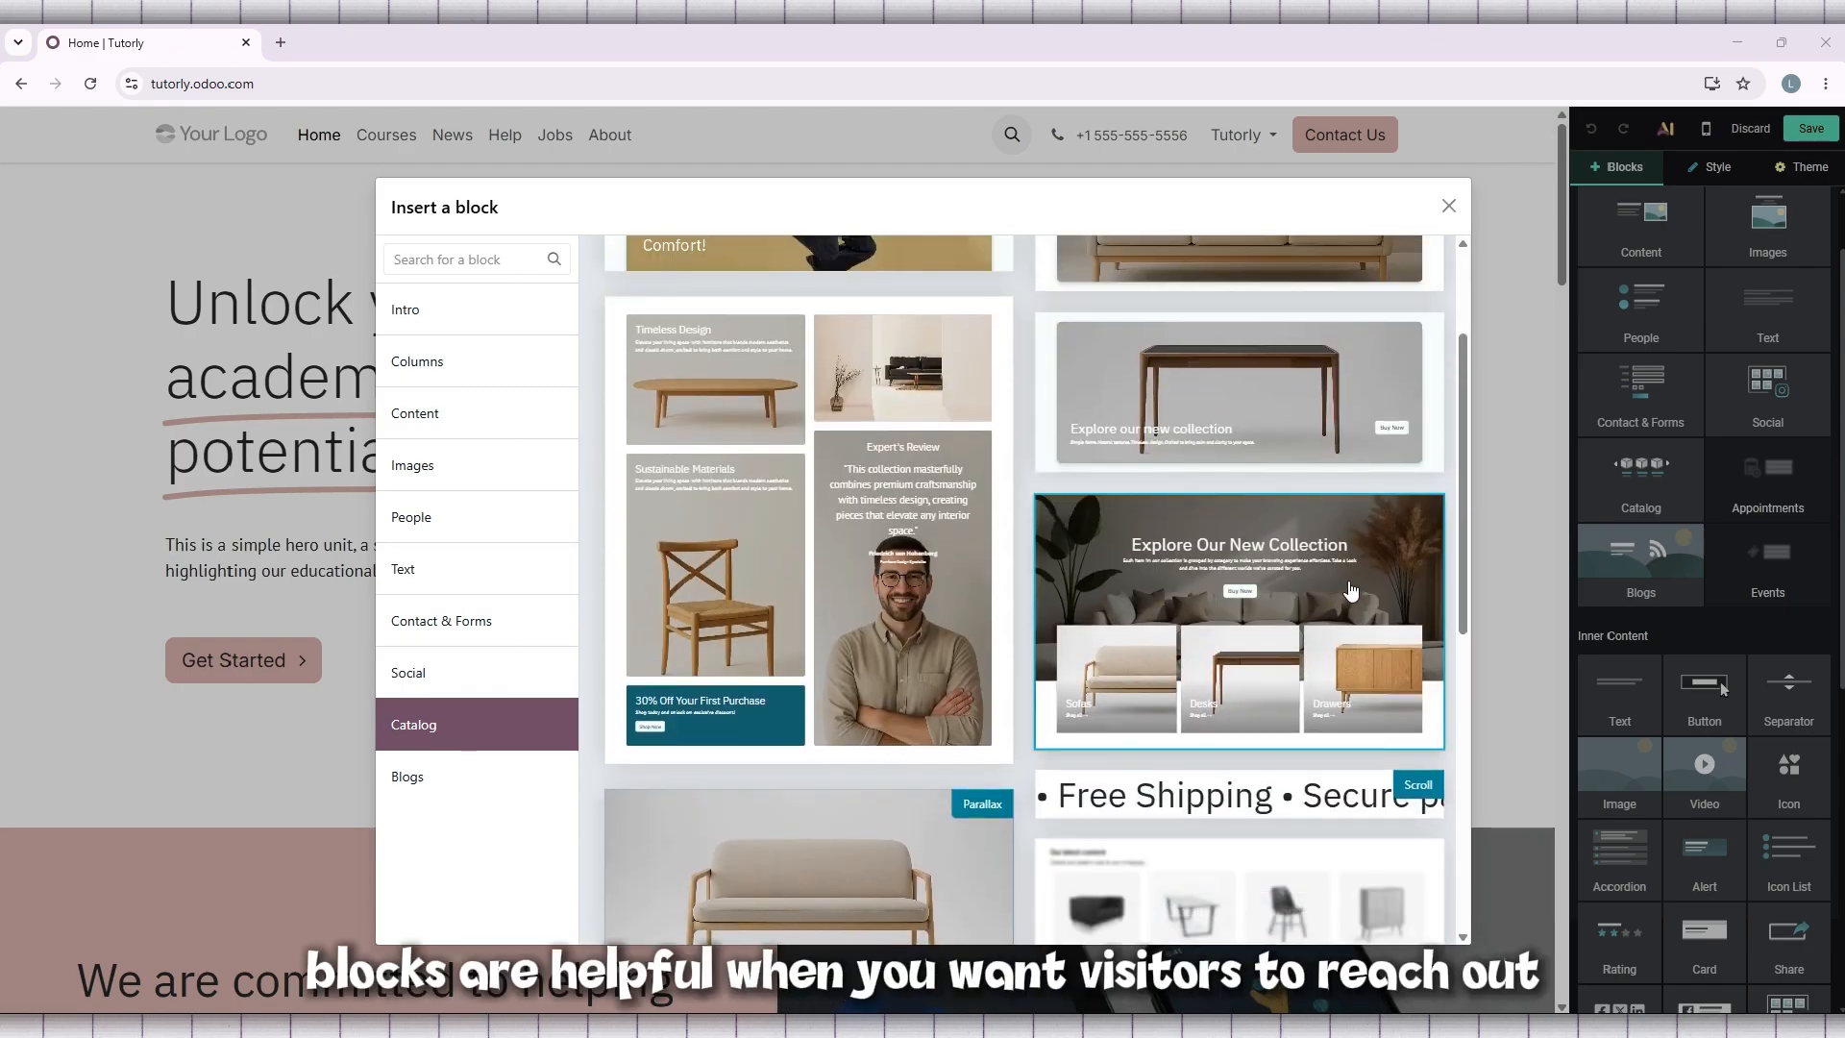
scroll(1342, 589, up, 2)
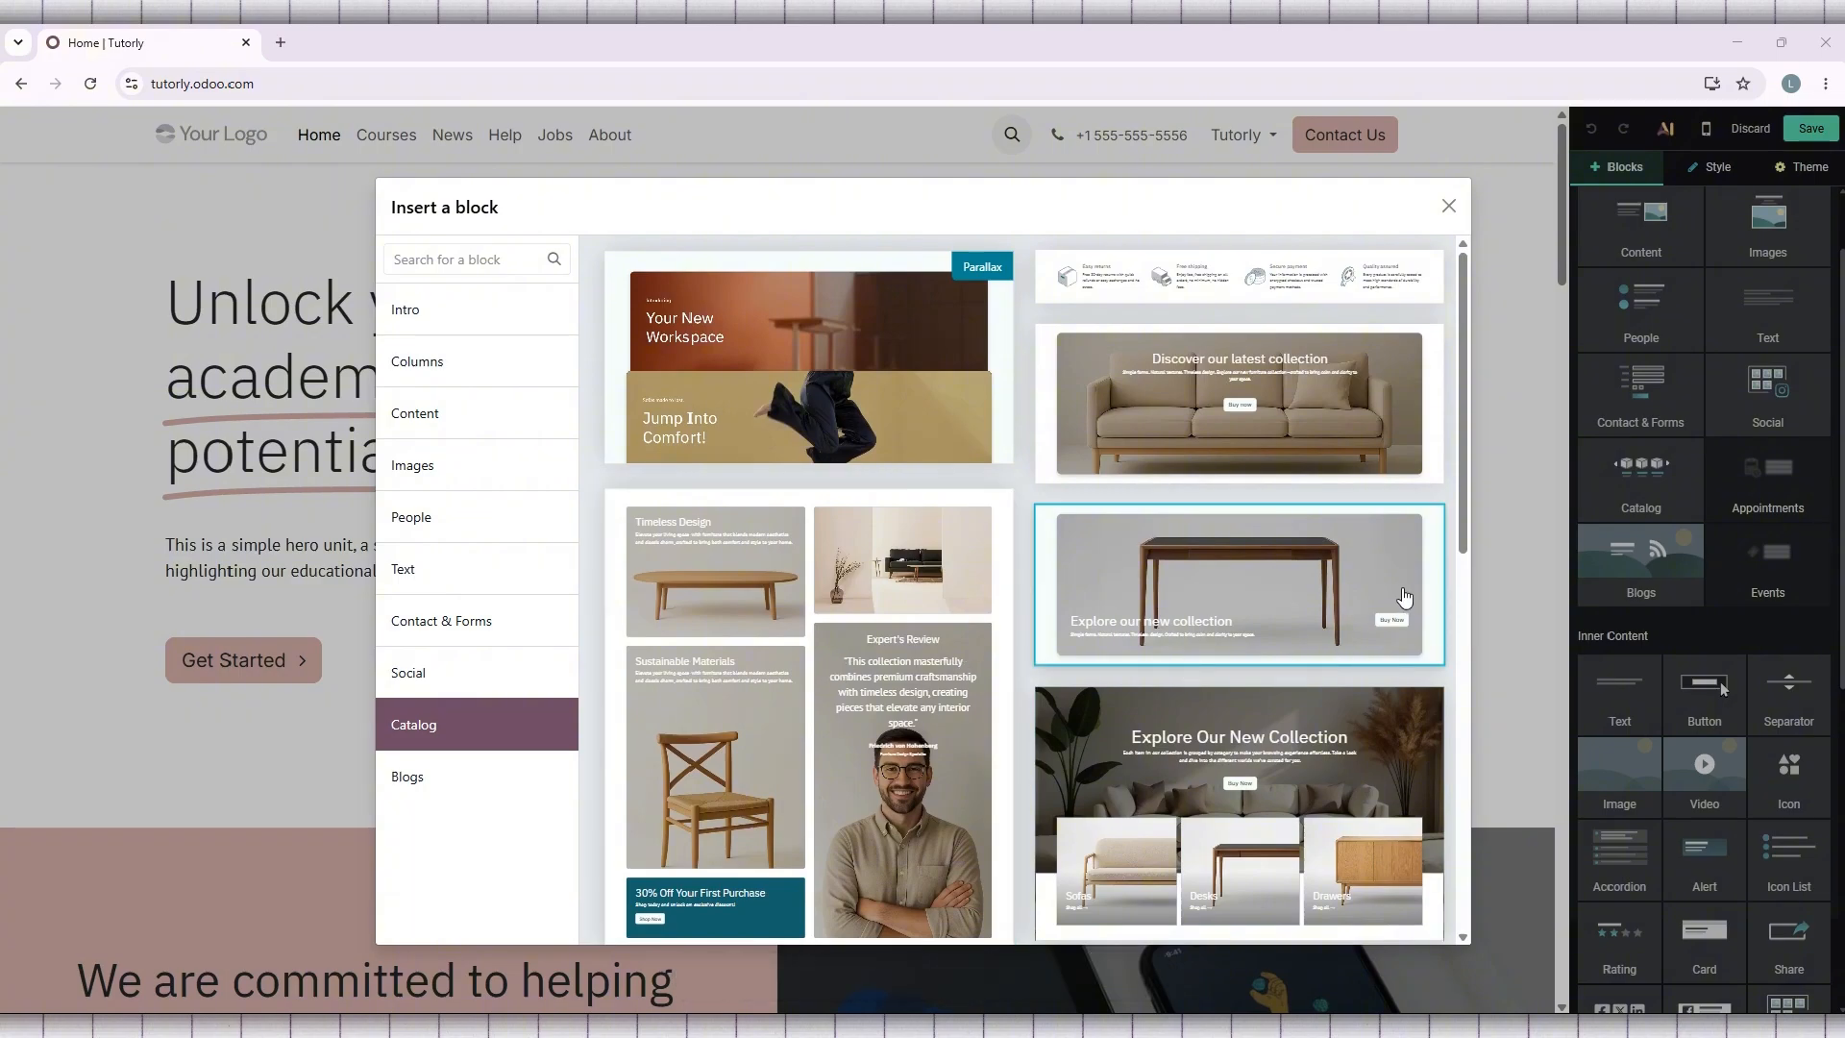
Insert the Columns template with three captioned images, Our mission, Our values and Our team, below the hero section
click(519, 386)
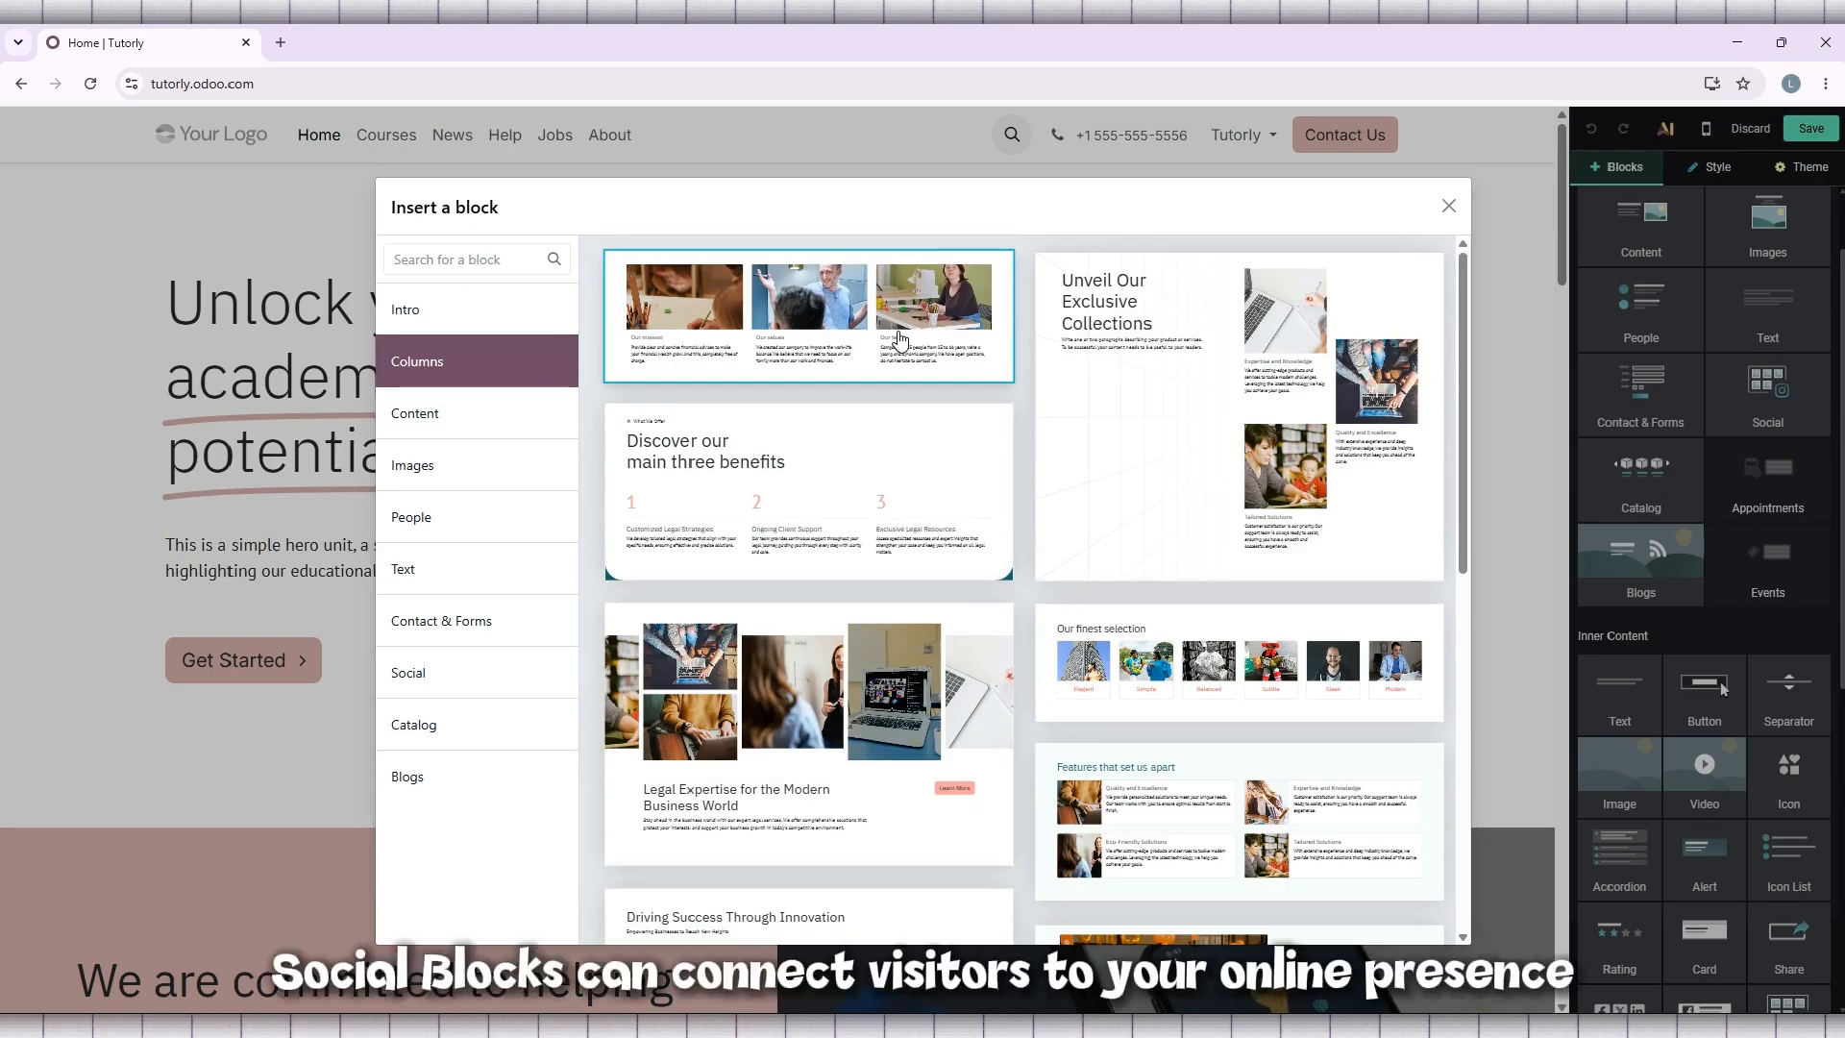
scroll(872, 472, down, 1)
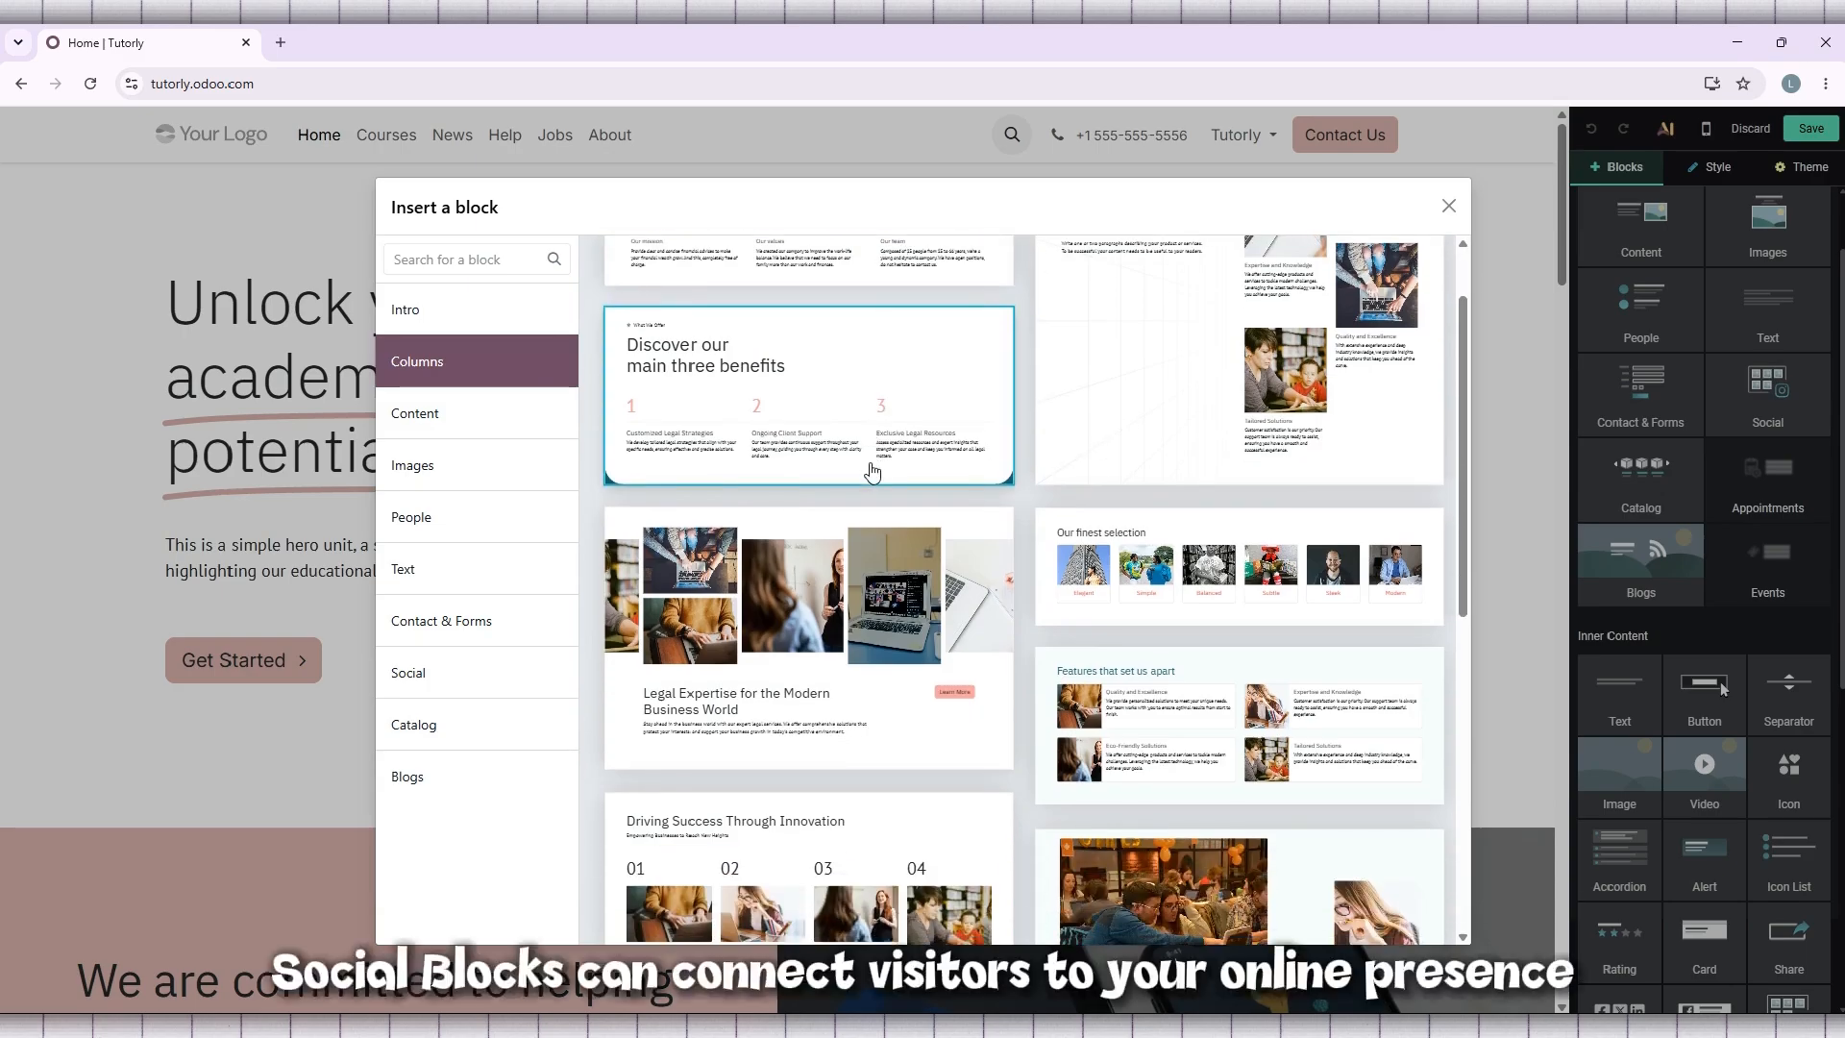
scroll(1149, 539, down, 3)
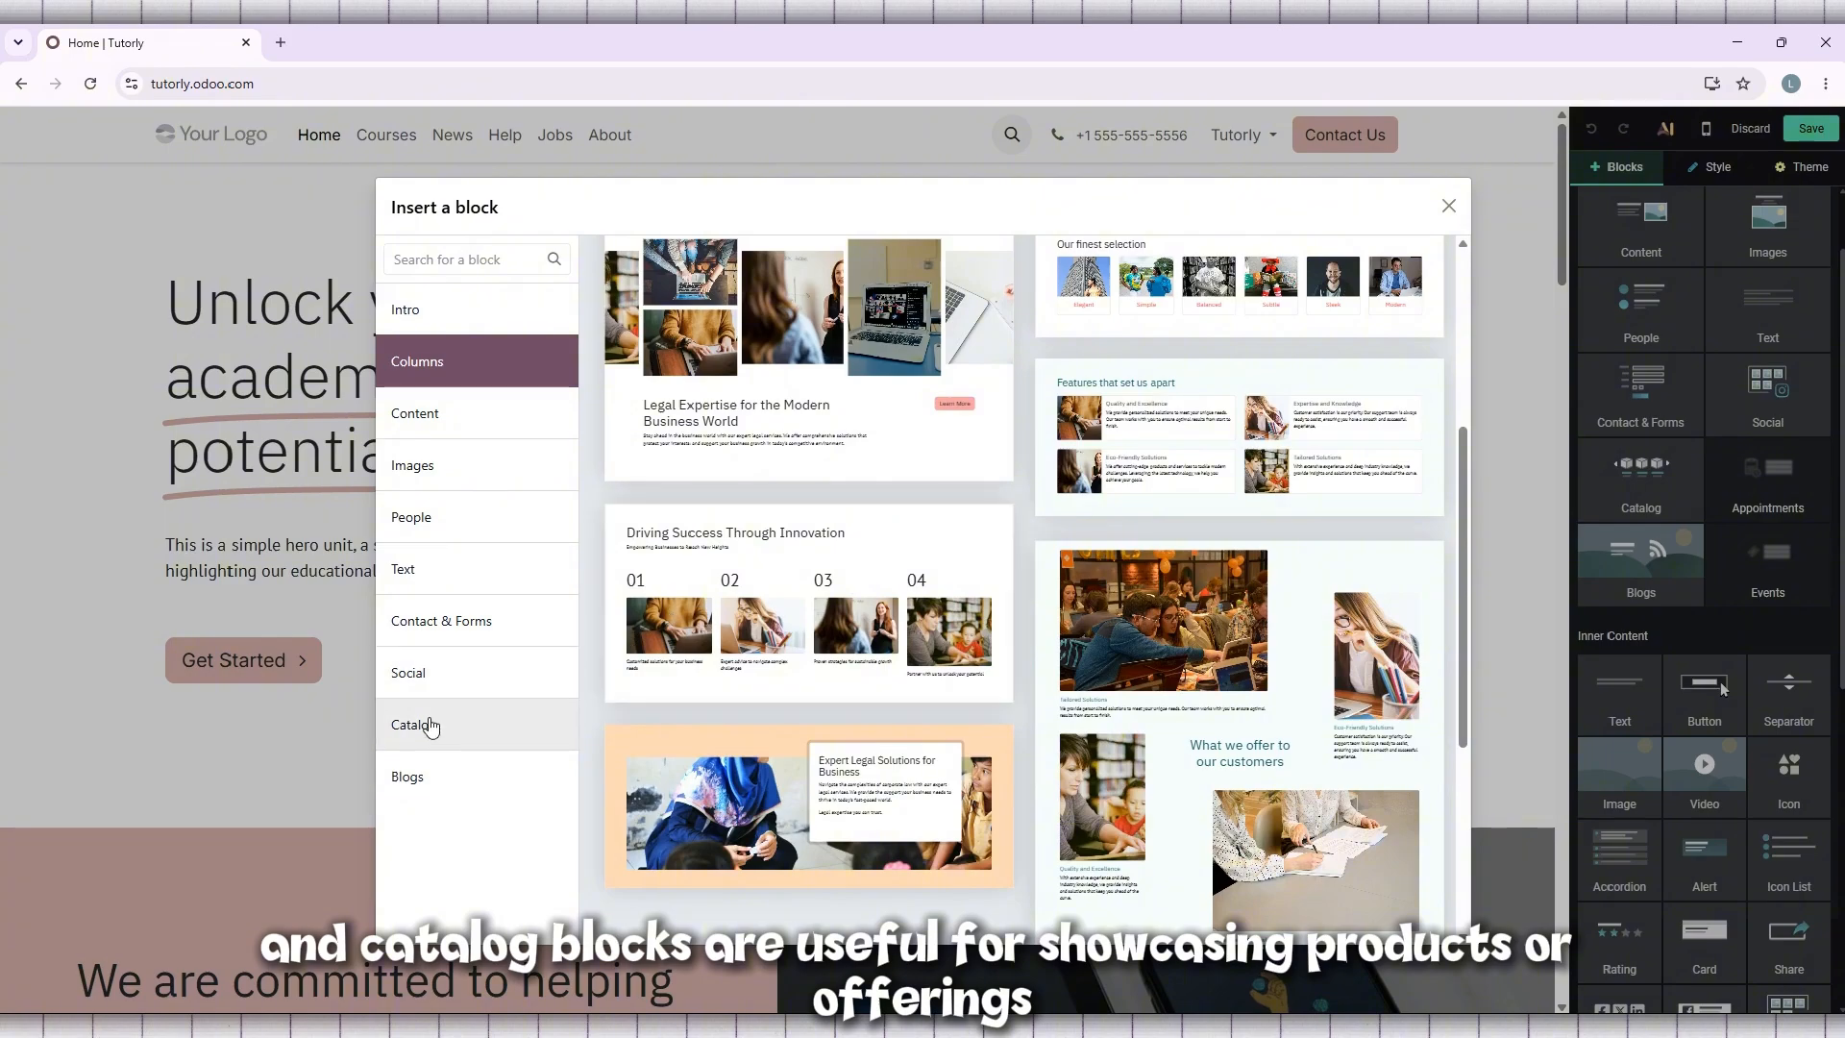
scroll(971, 643, up, 4)
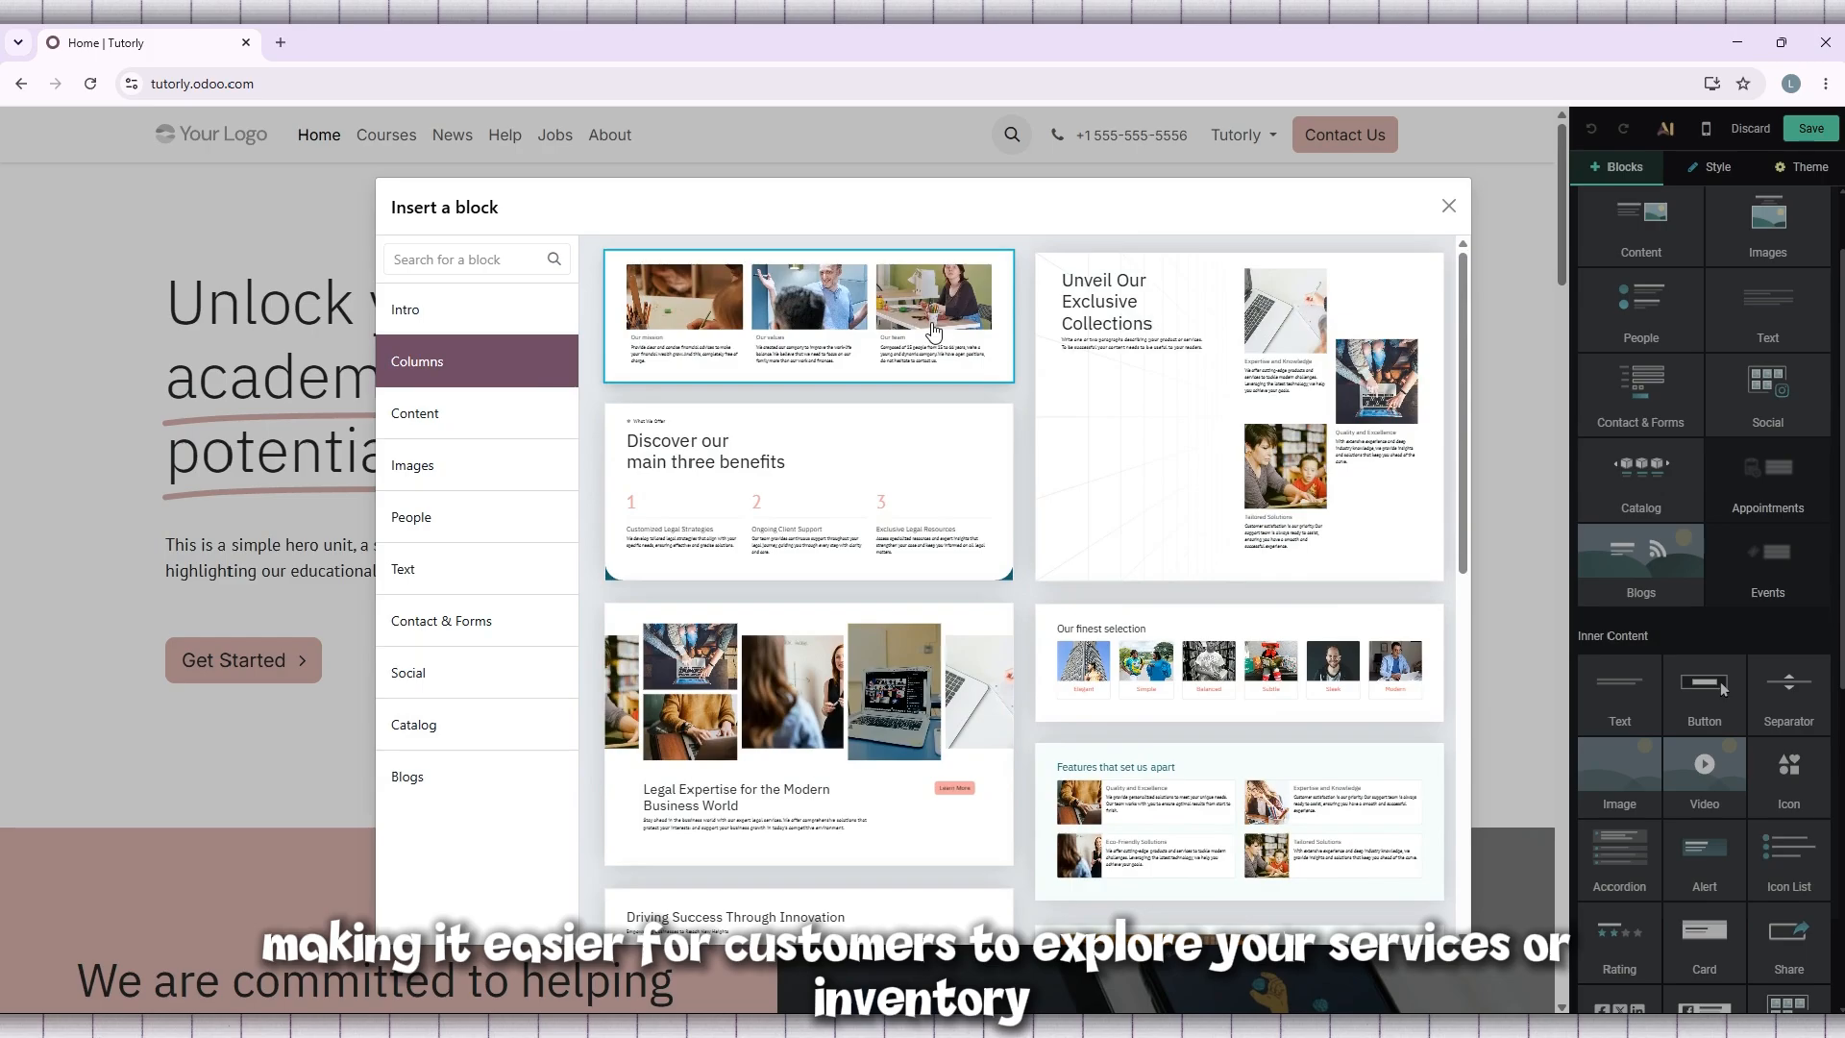
scroll(1215, 409, down, 3)
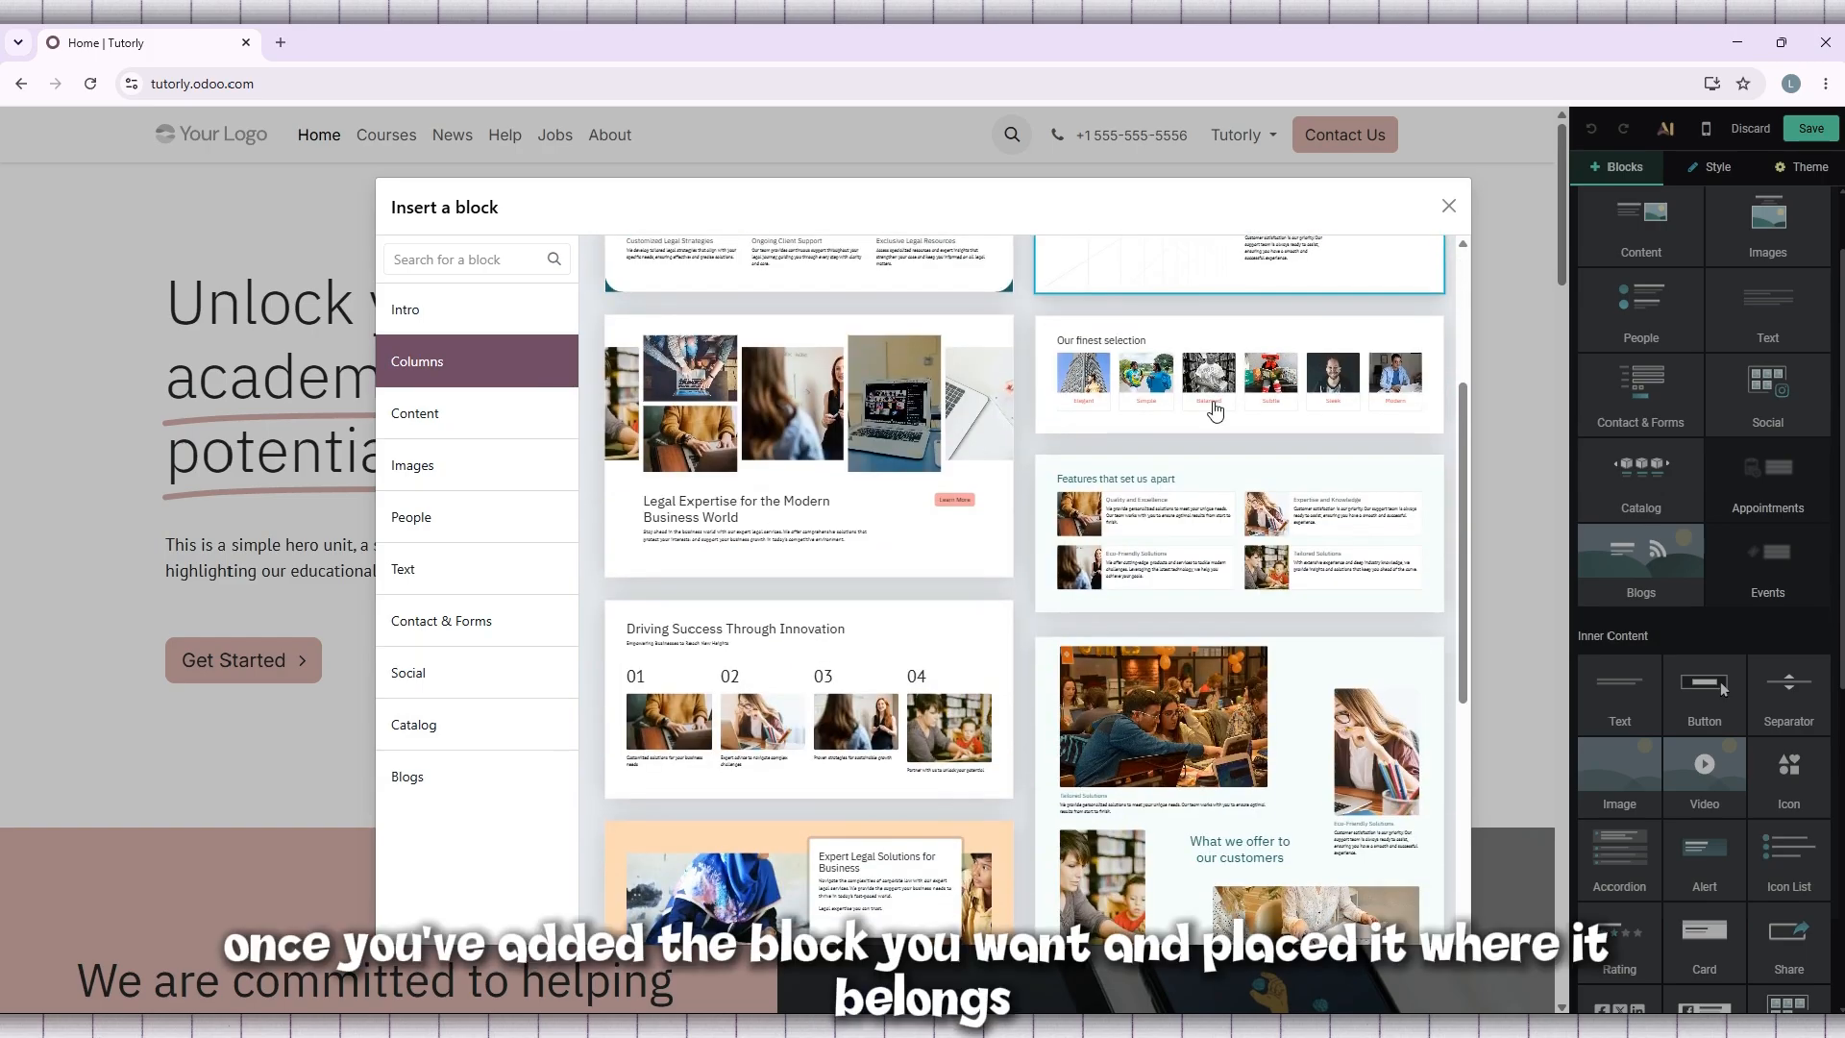
scroll(1216, 409, up, 3)
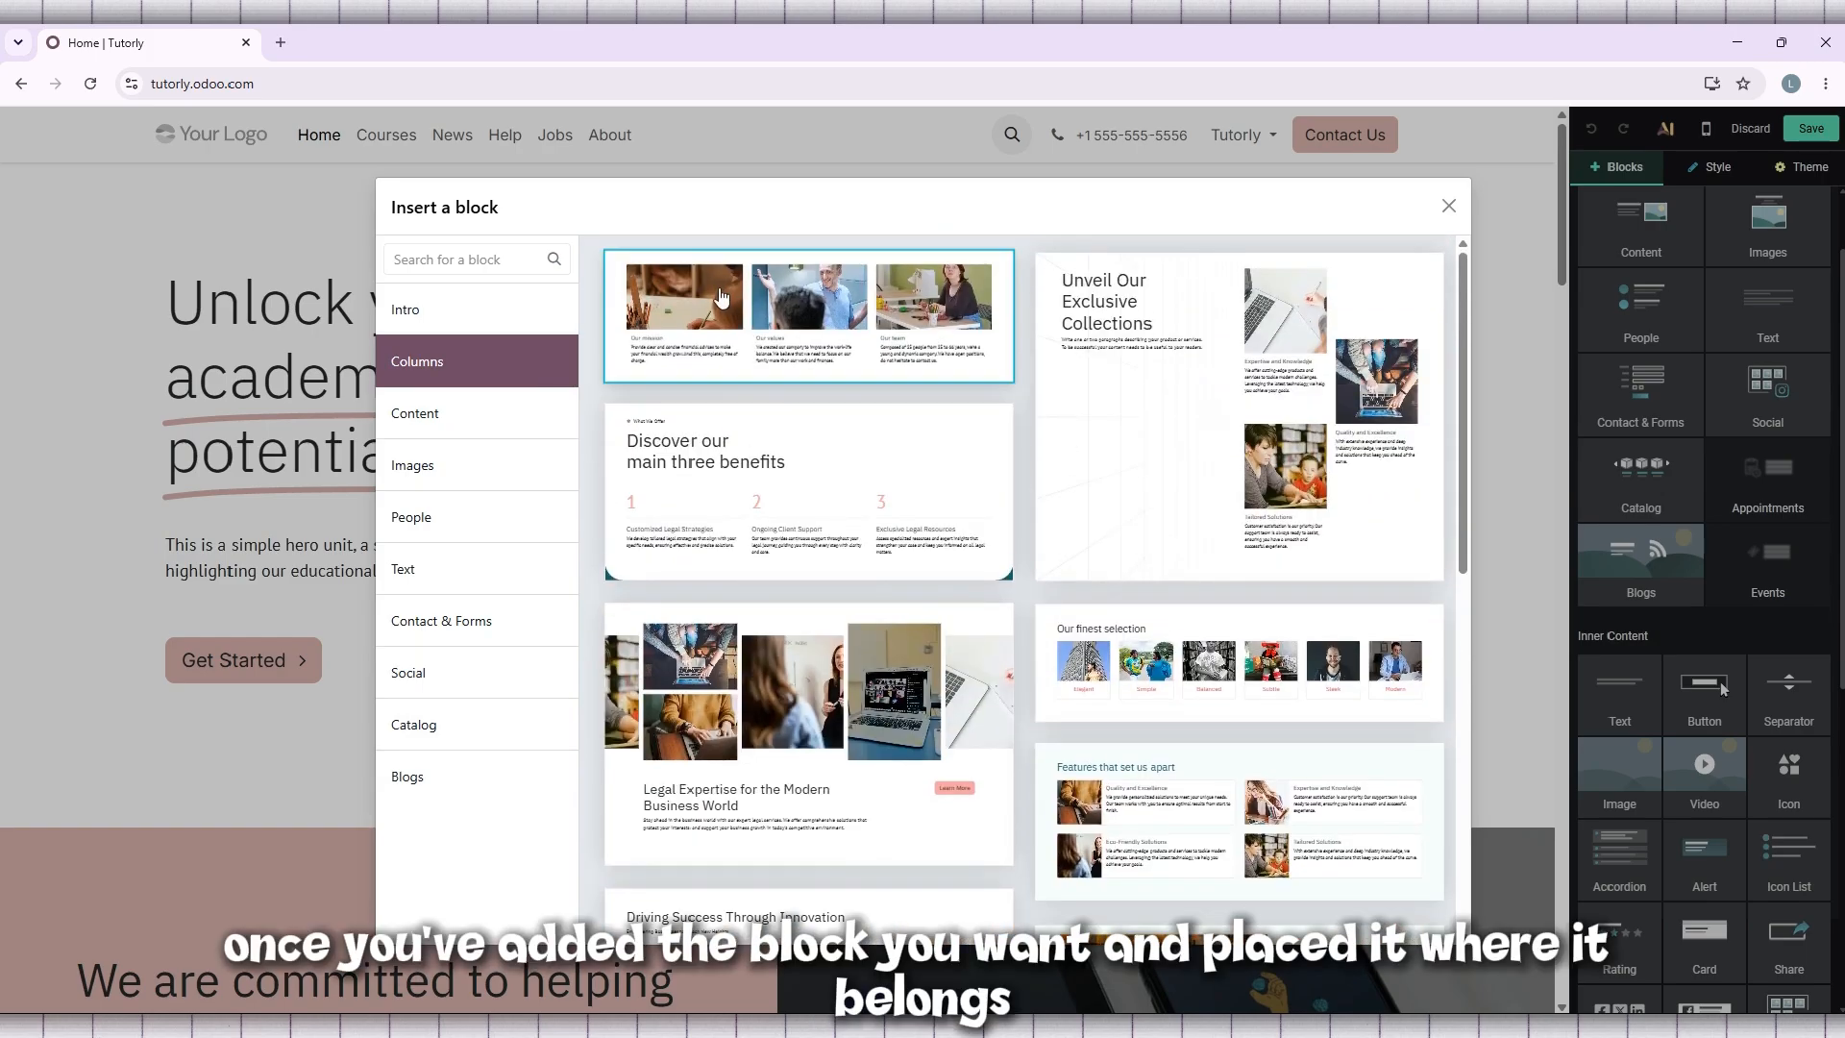
click(692, 284)
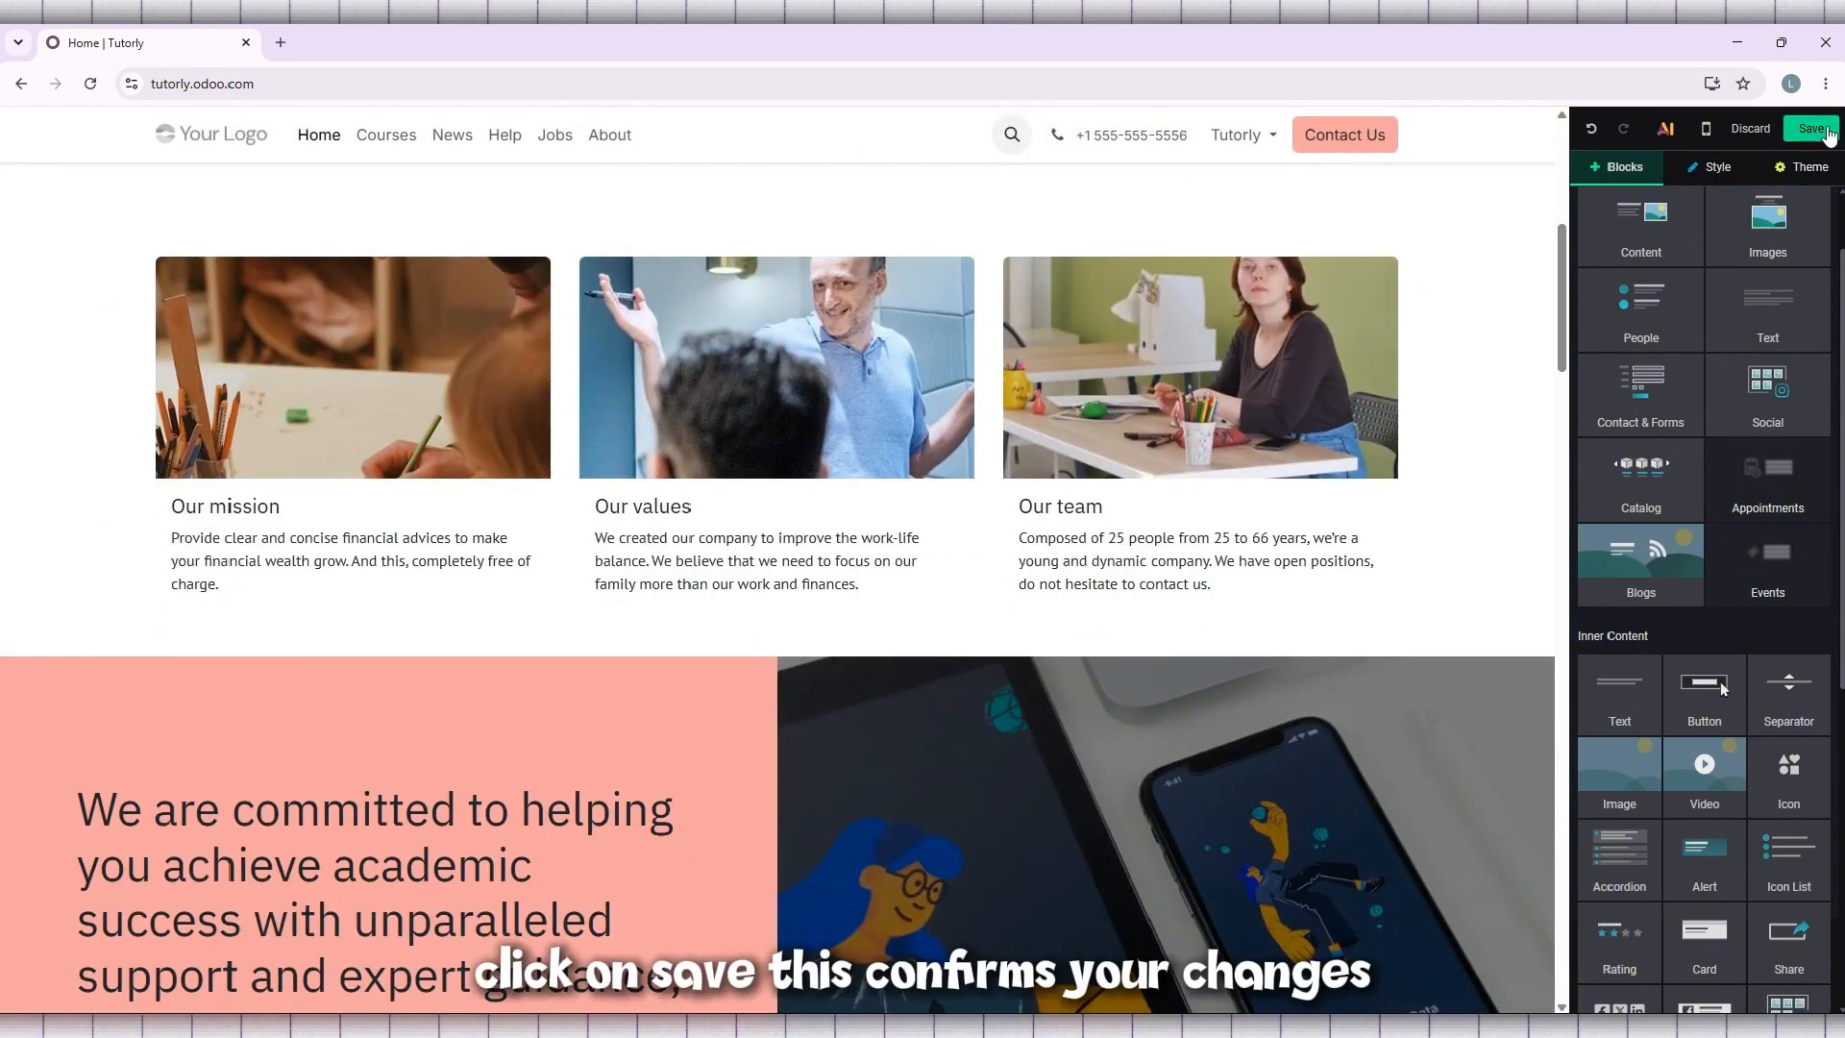
Check the new three-column section on the home page and save the page
scroll(1420, 318, up, 4)
scroll(1420, 318, down, 2)
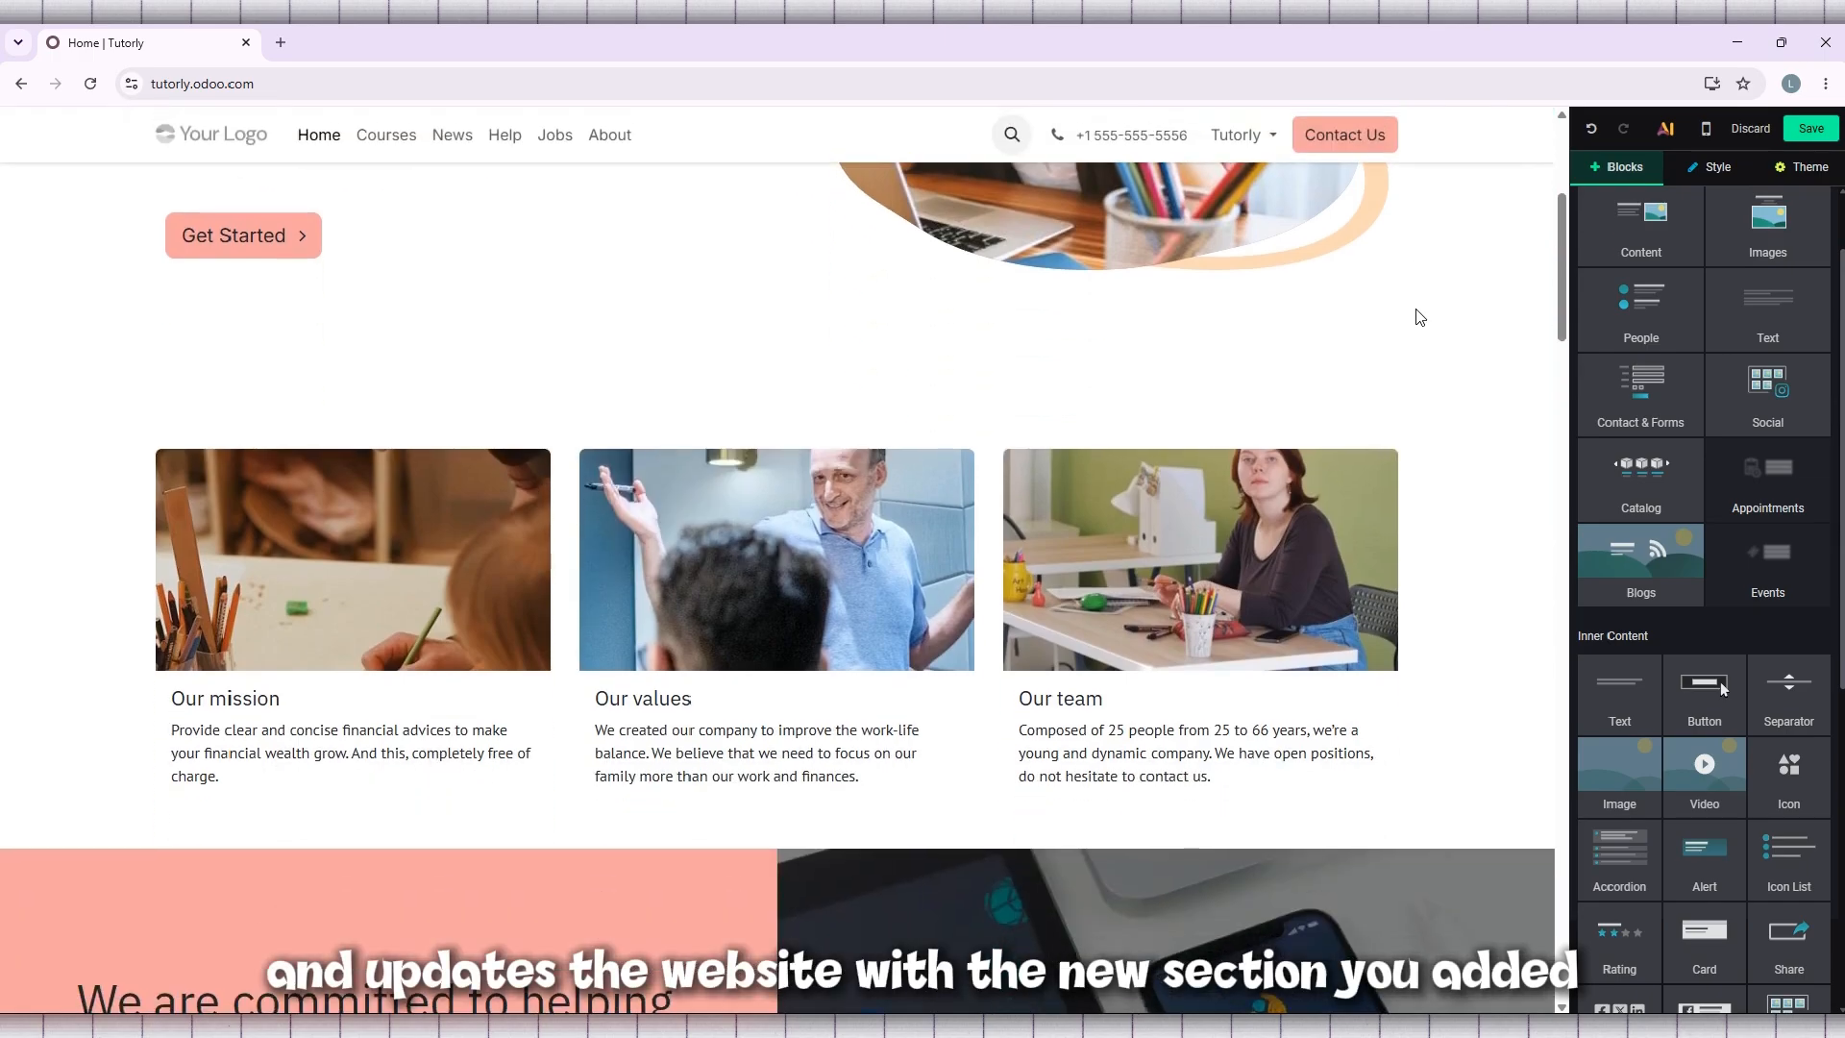
click(1824, 135)
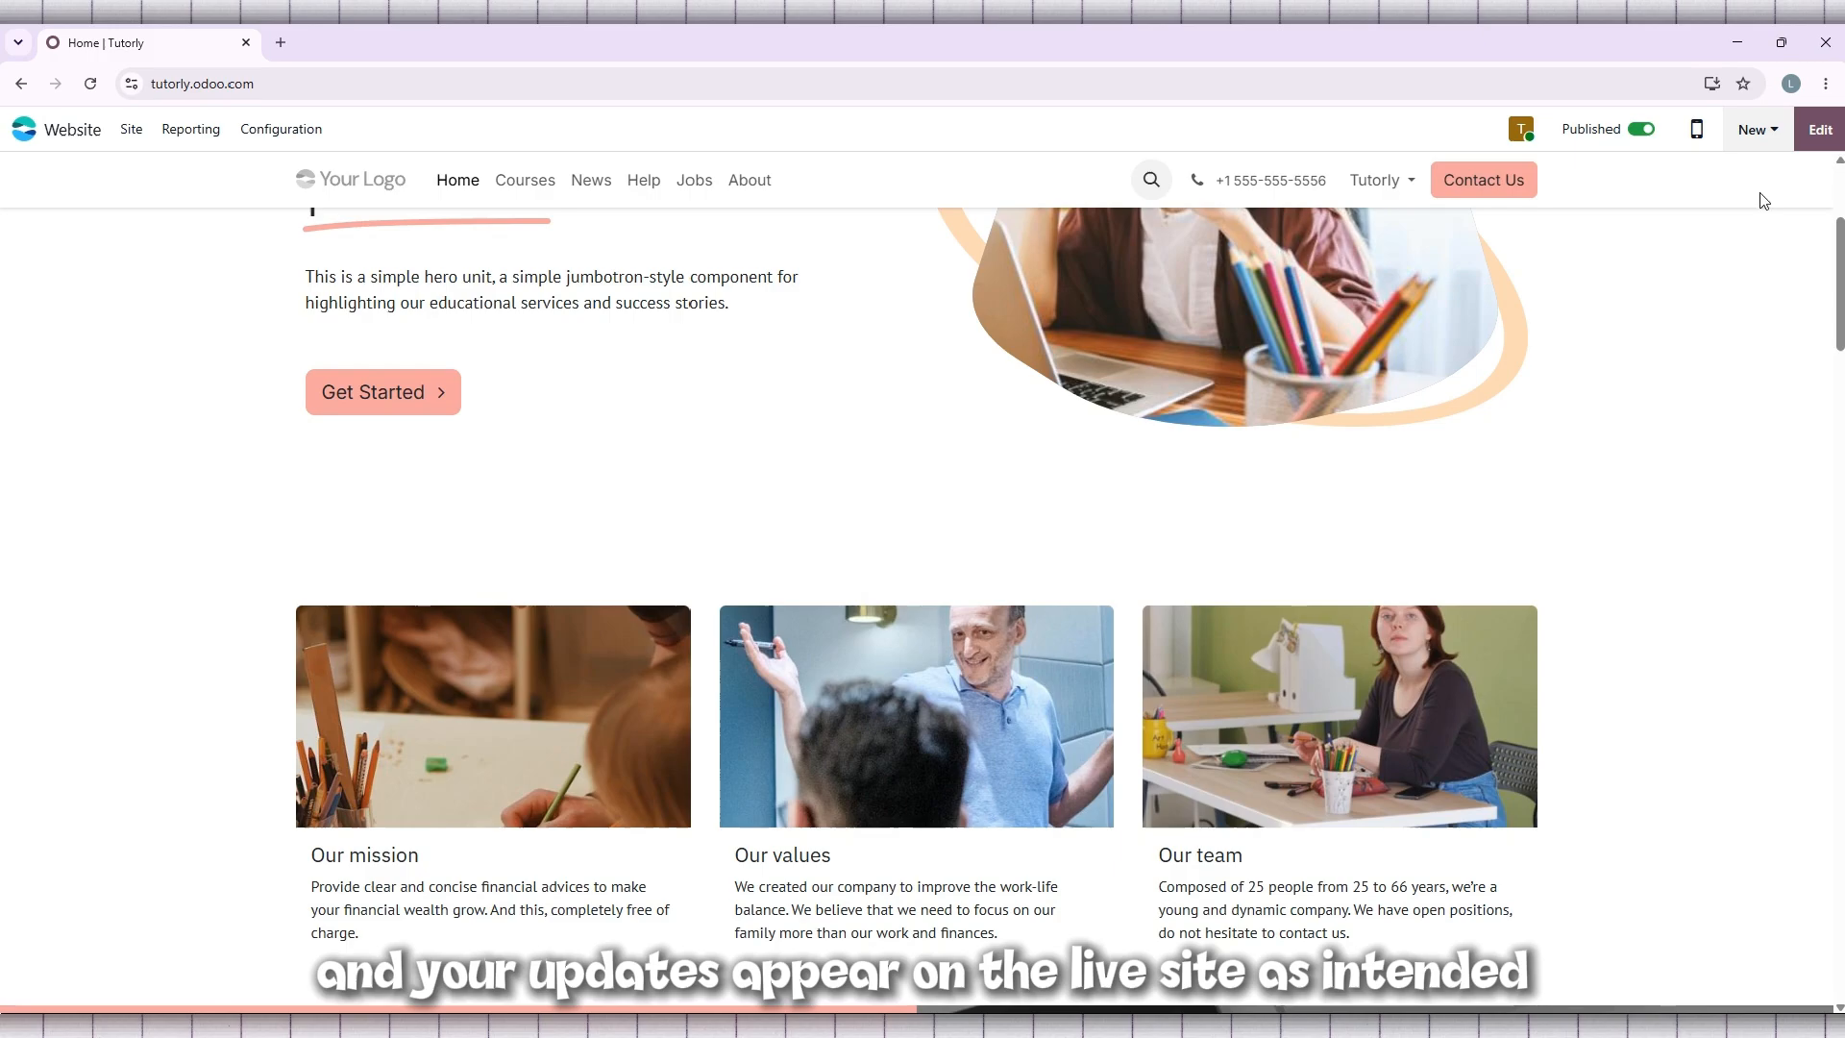
Reopen the page for editing and insert the Content template "The Innovation Behind Our Product" below the three-column section
click(1820, 129)
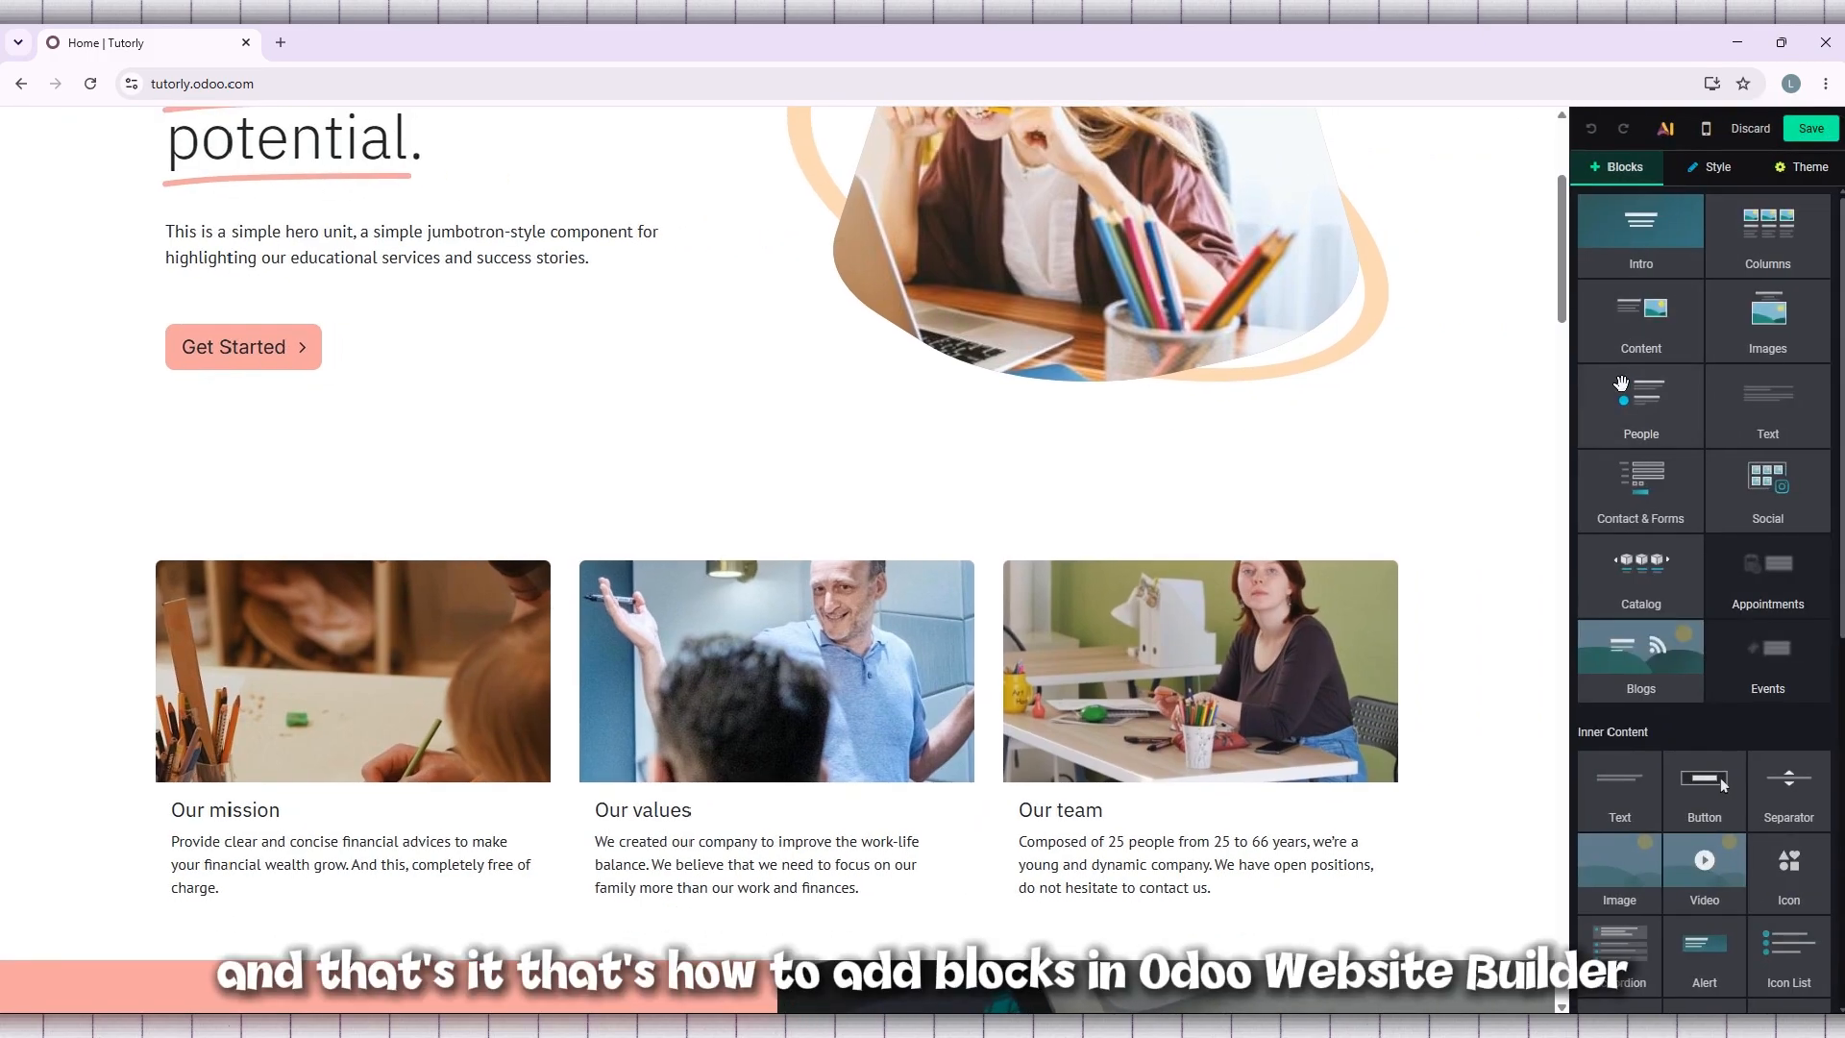
drag(1580, 357, 695, 959)
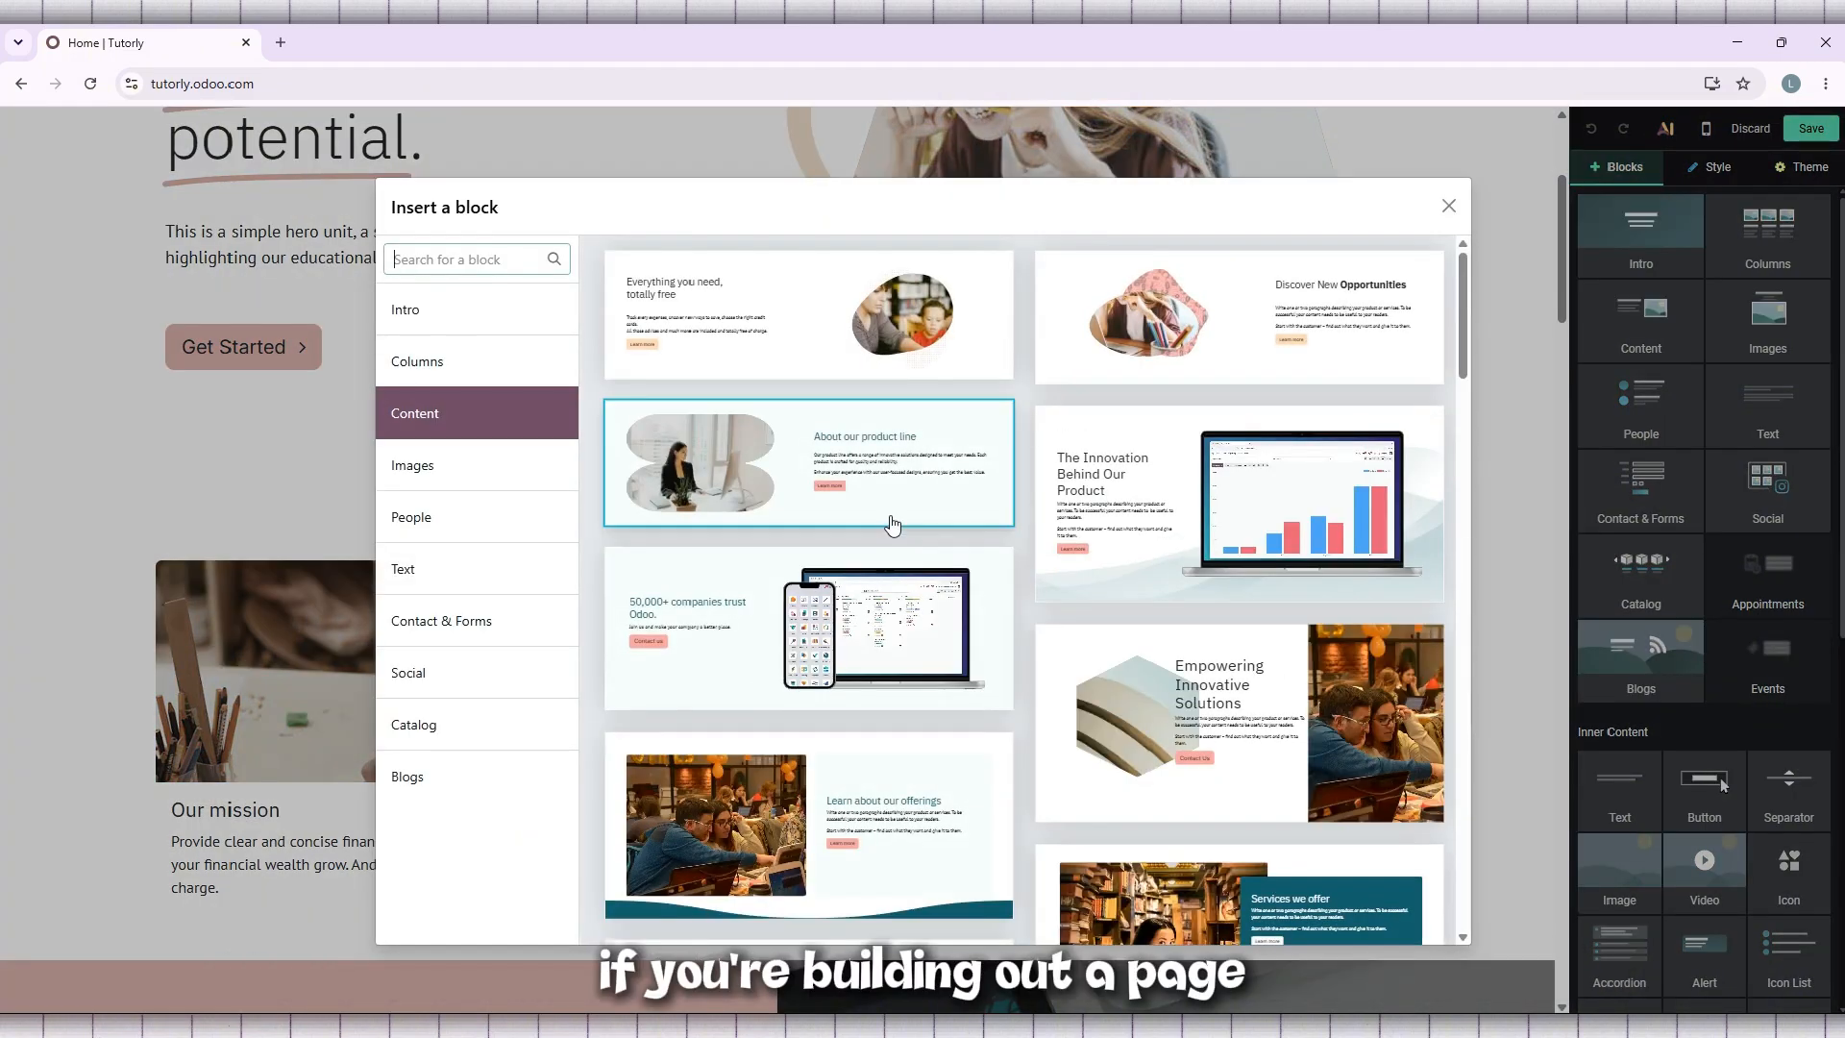
scroll(1192, 369, down, 2)
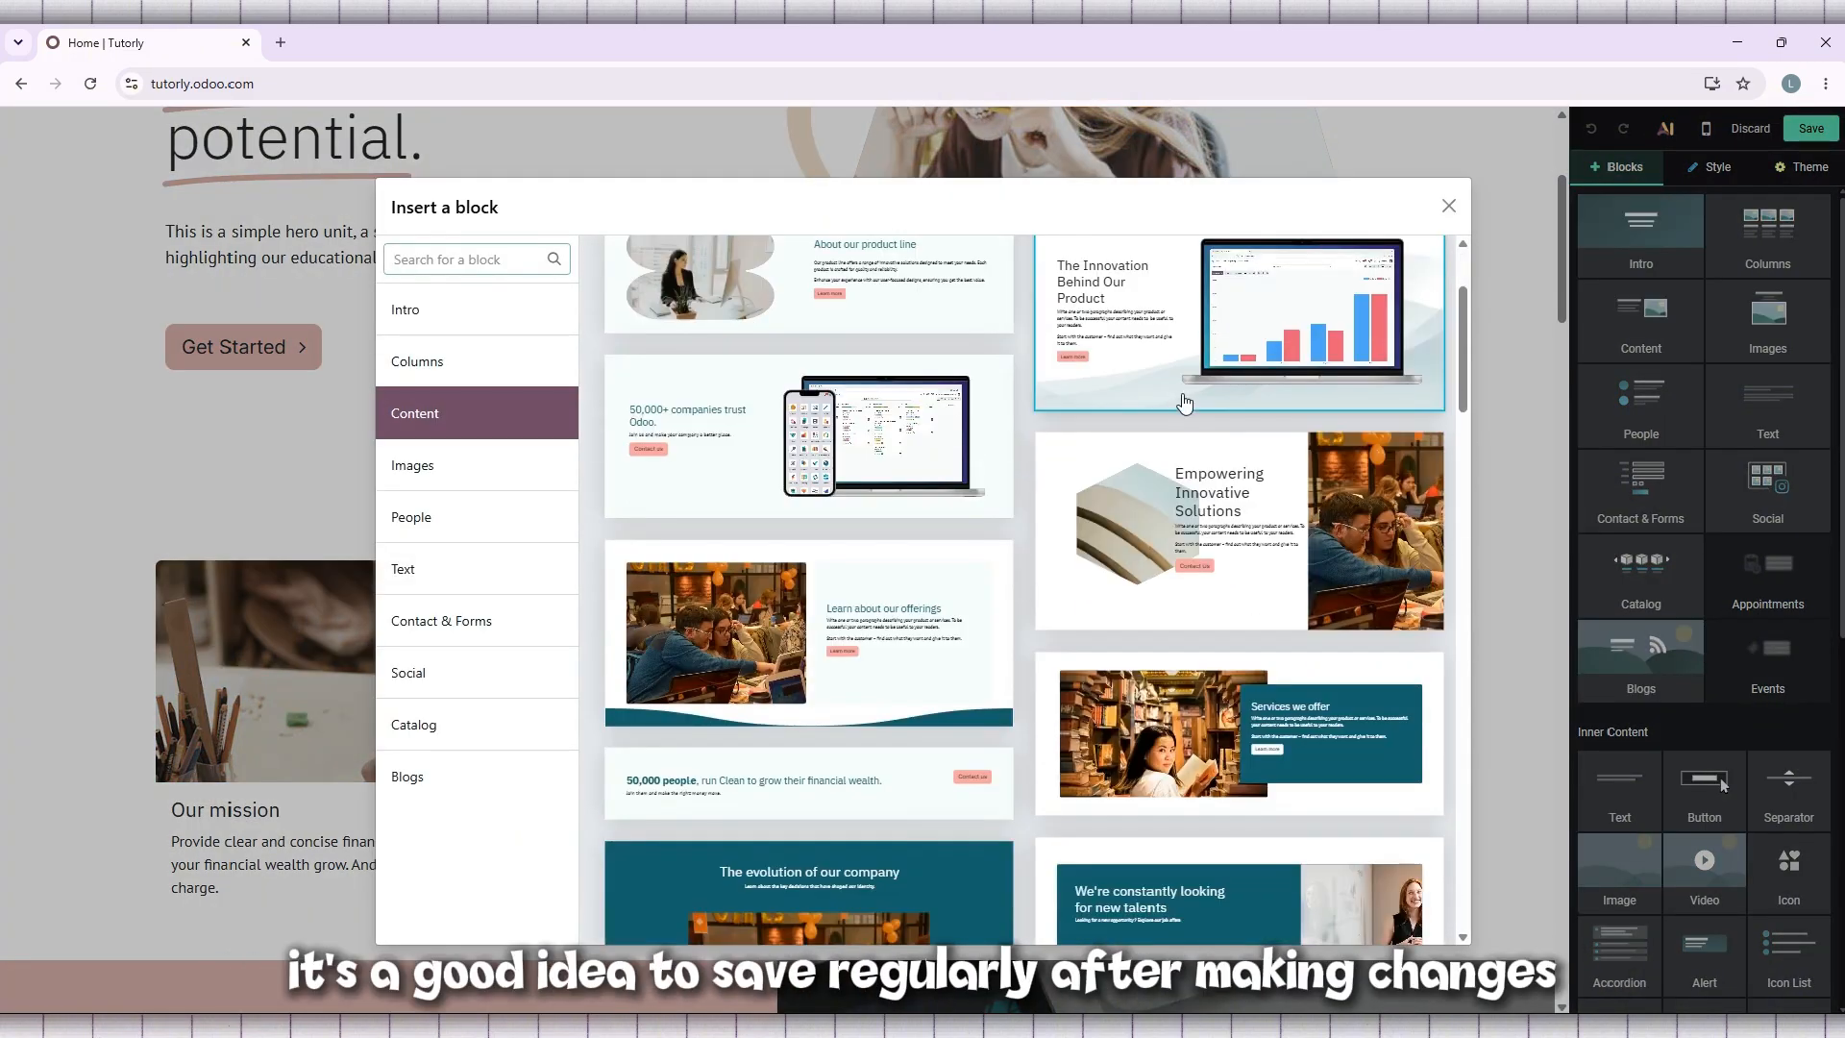
click(1203, 355)
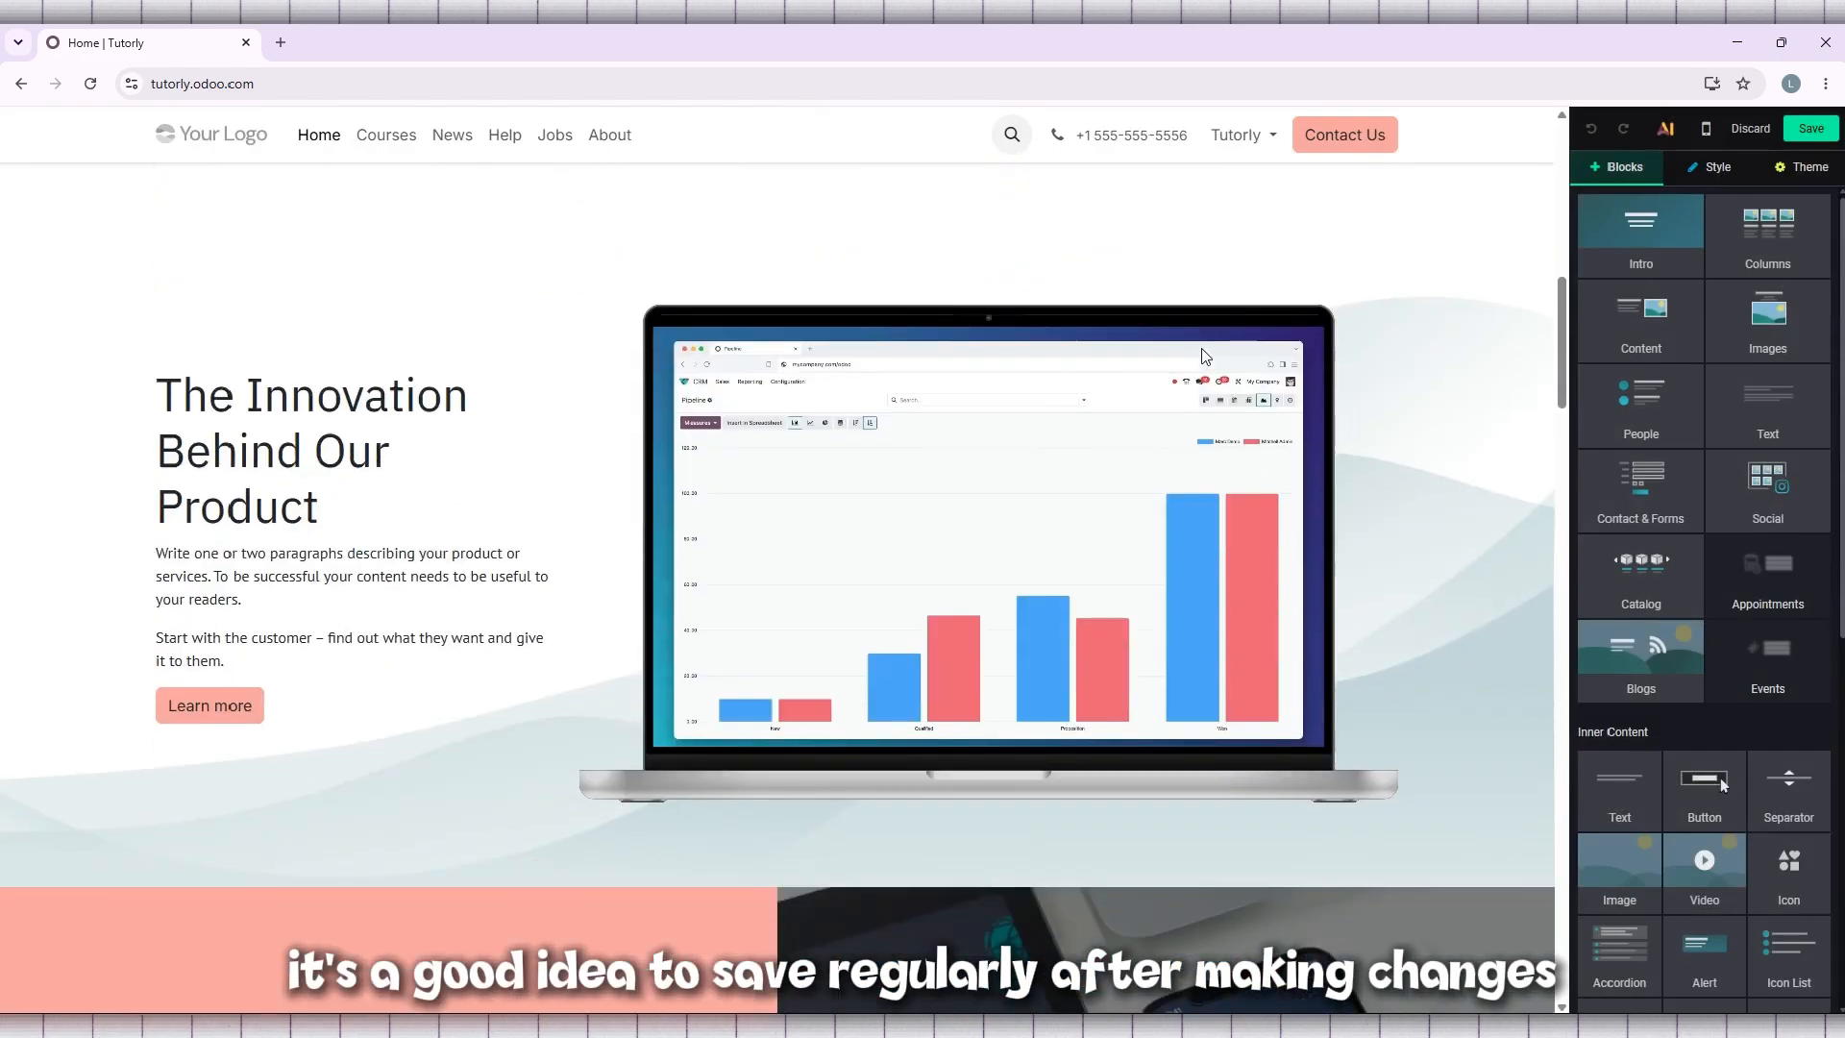
Save the page with the added product section and look over the resulting home page
scroll(766, 541, up, 3)
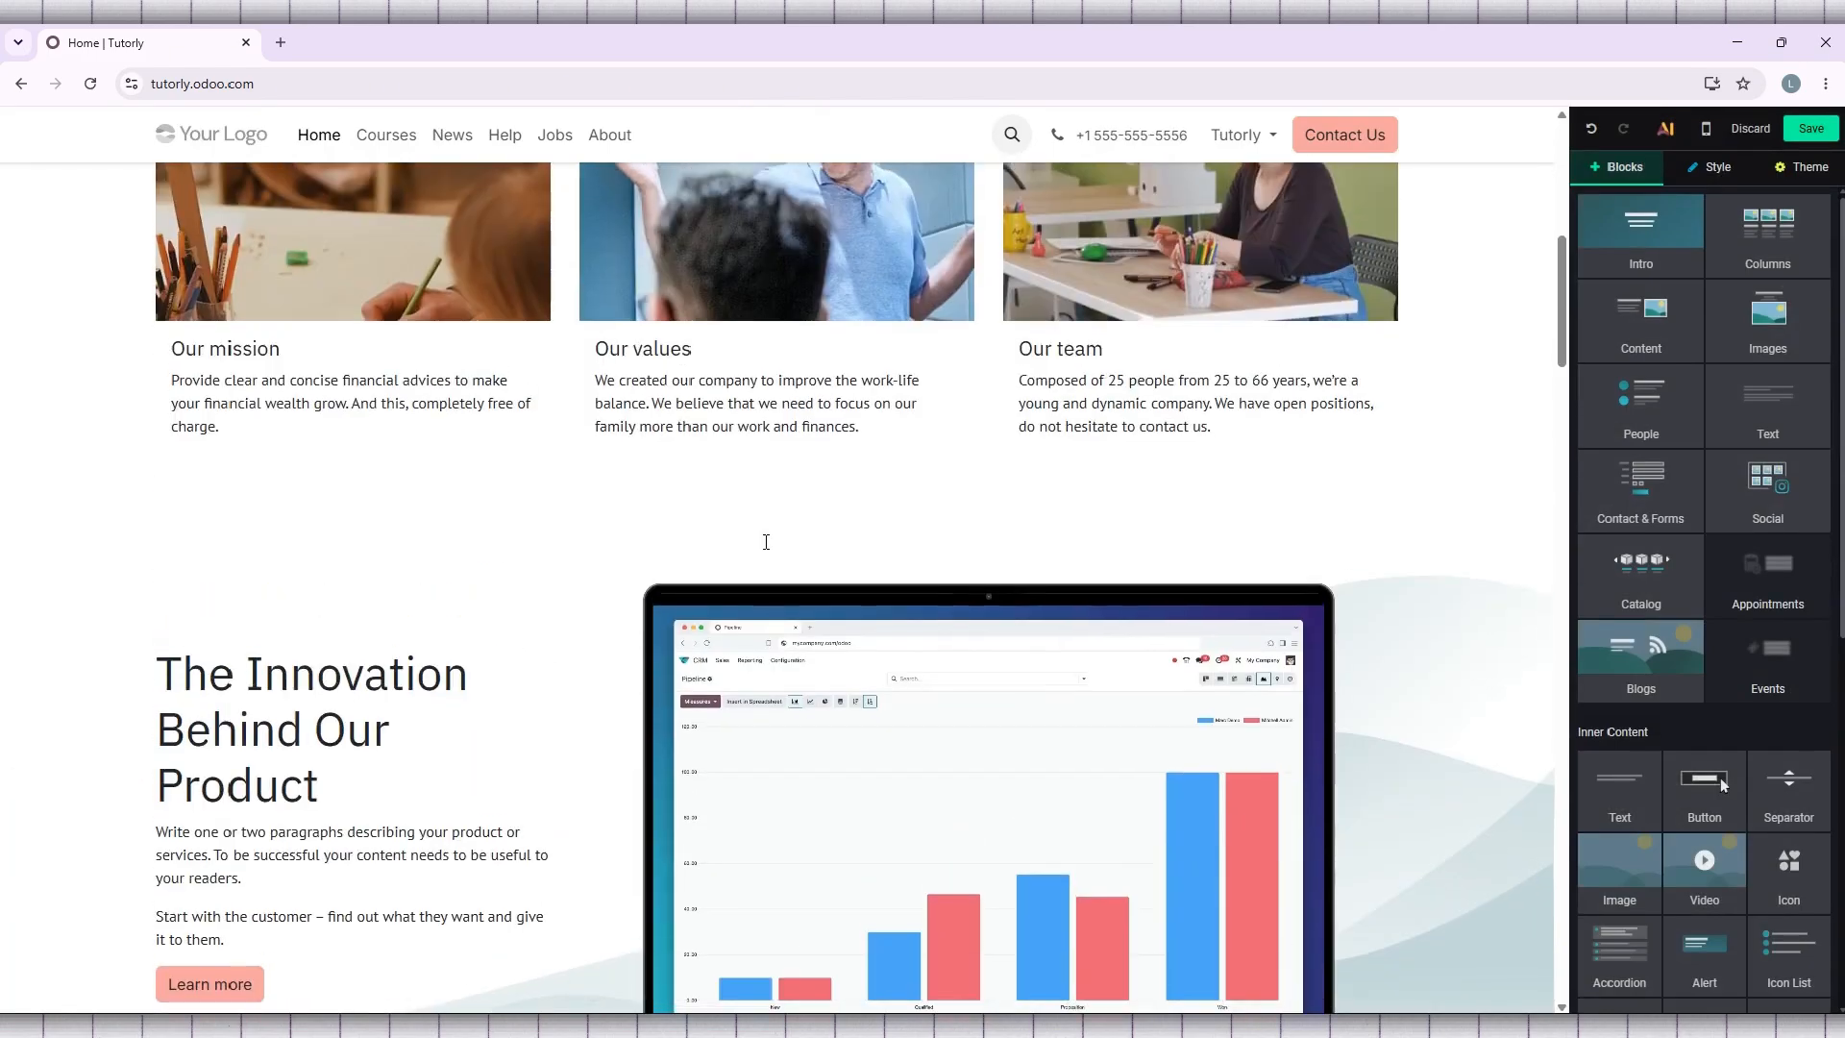
click(1810, 127)
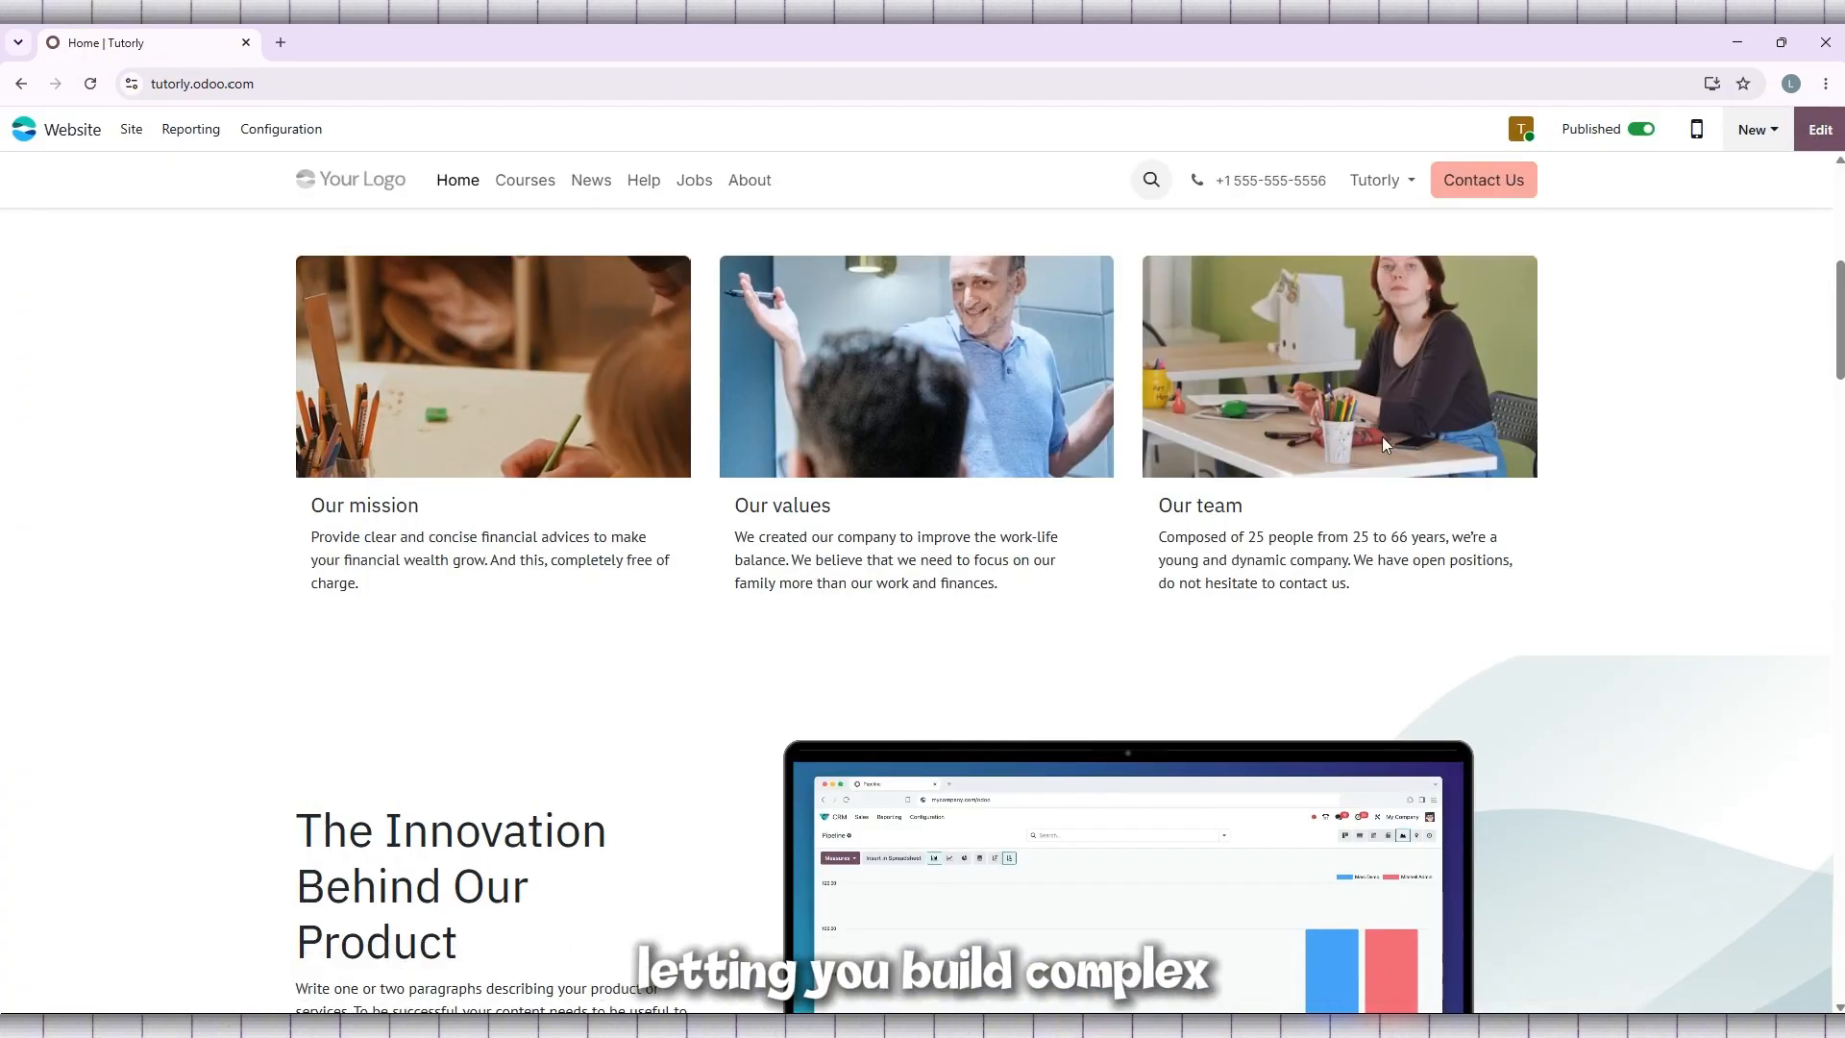
scroll(1146, 656, up, 3)
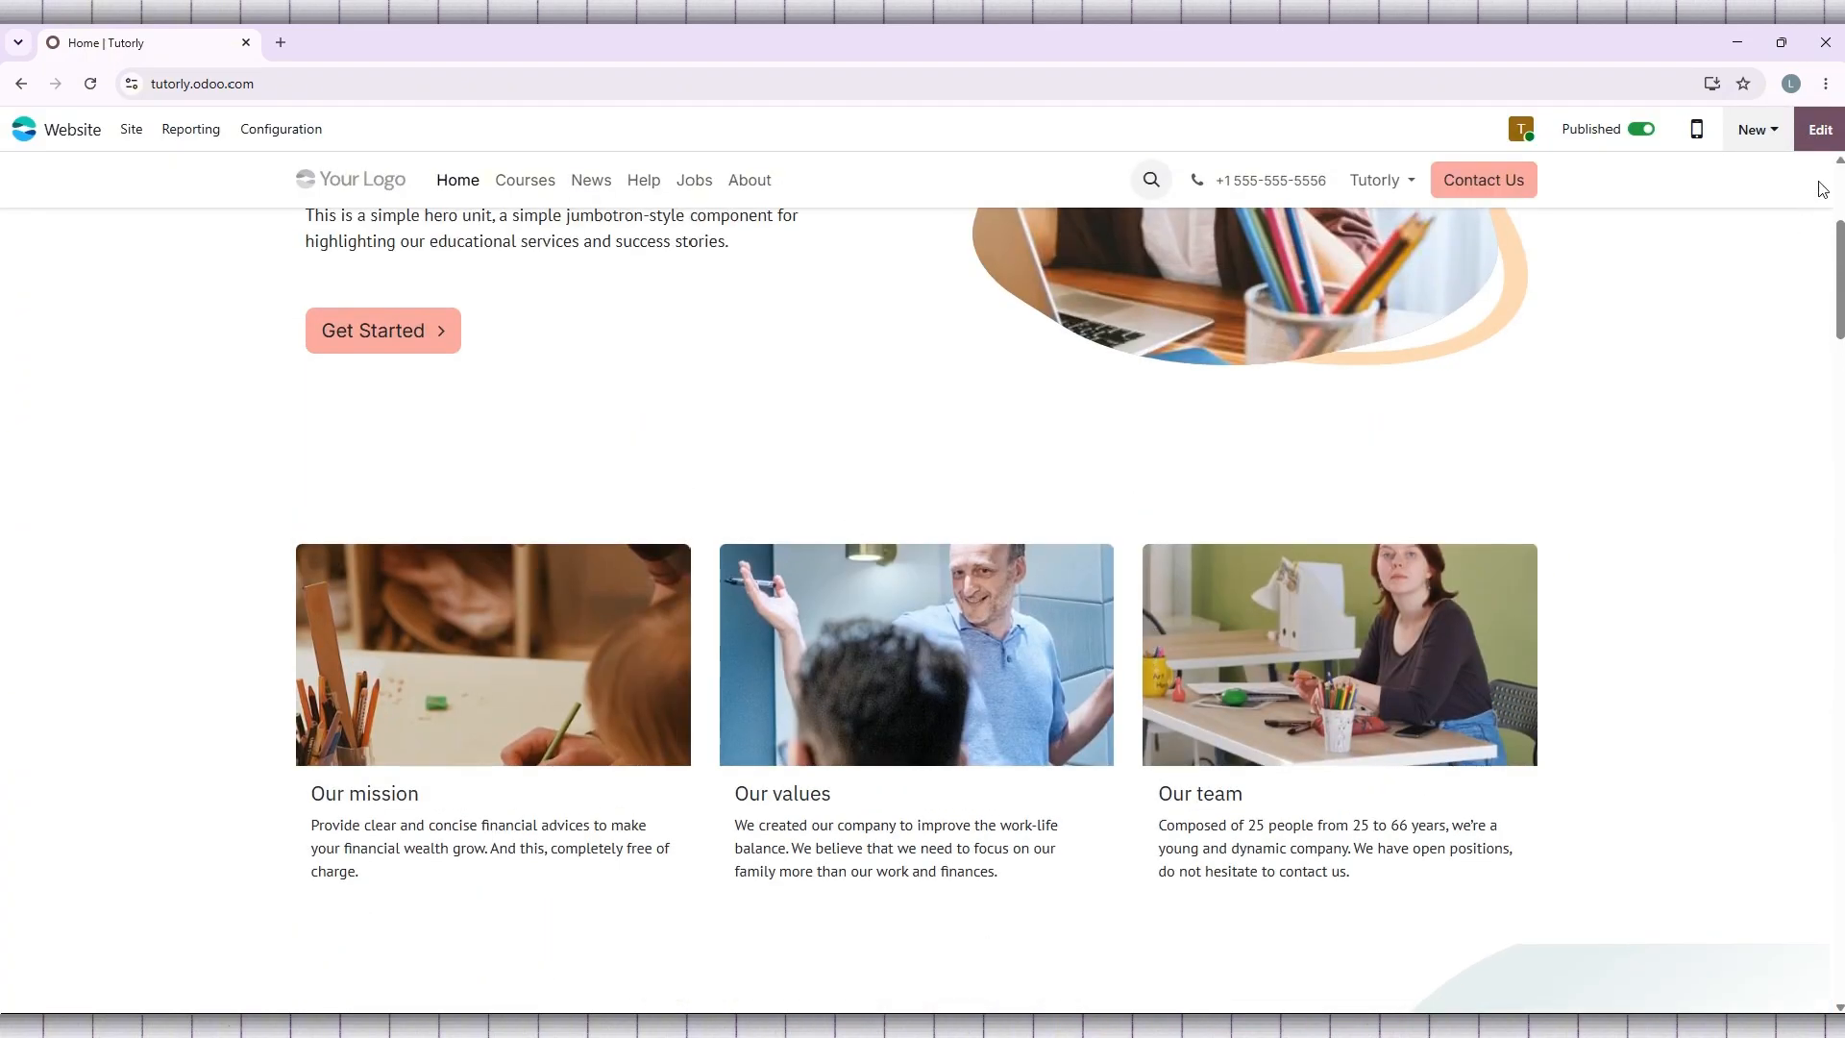